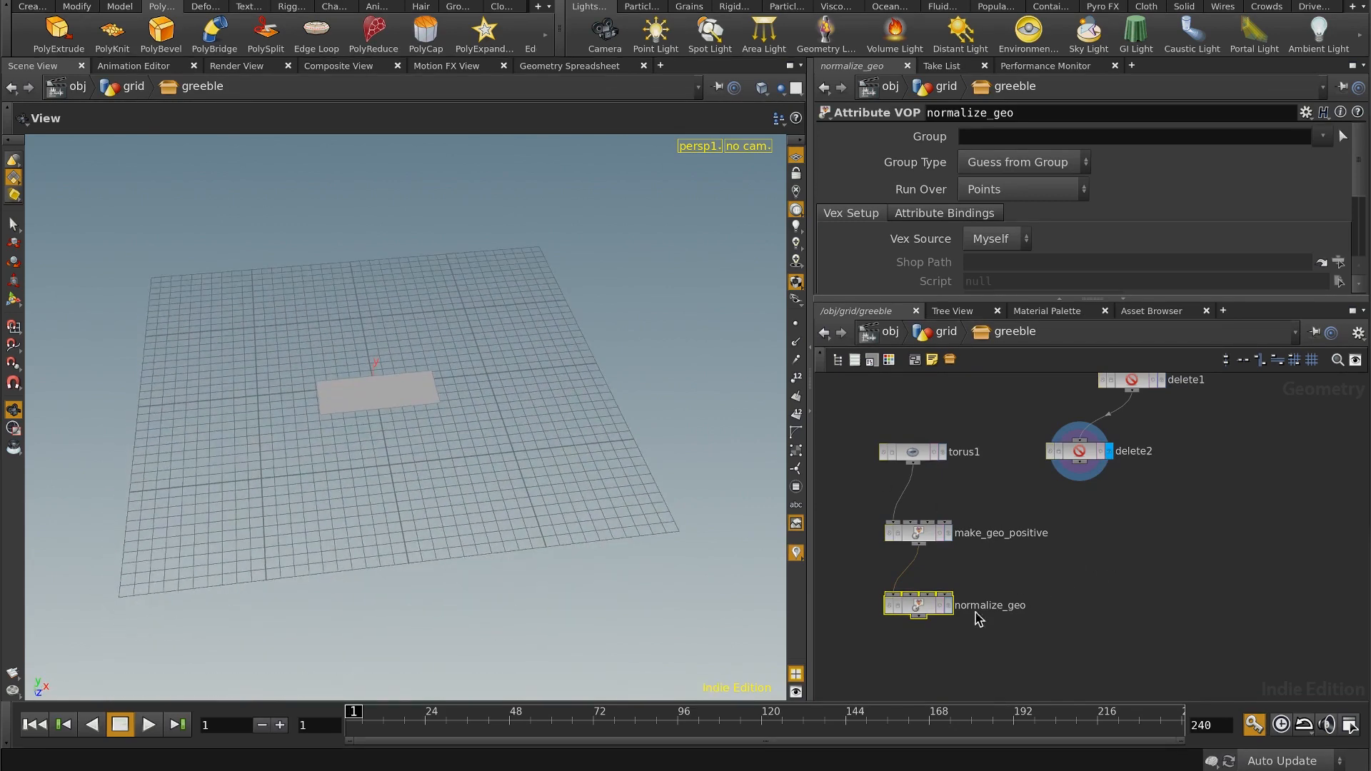
Step: Move the torus1, make_geo_positive and normalize_geo chain up and add an Attribute VOP node below it
drag(869, 646, 967, 419)
drag(936, 607, 936, 503)
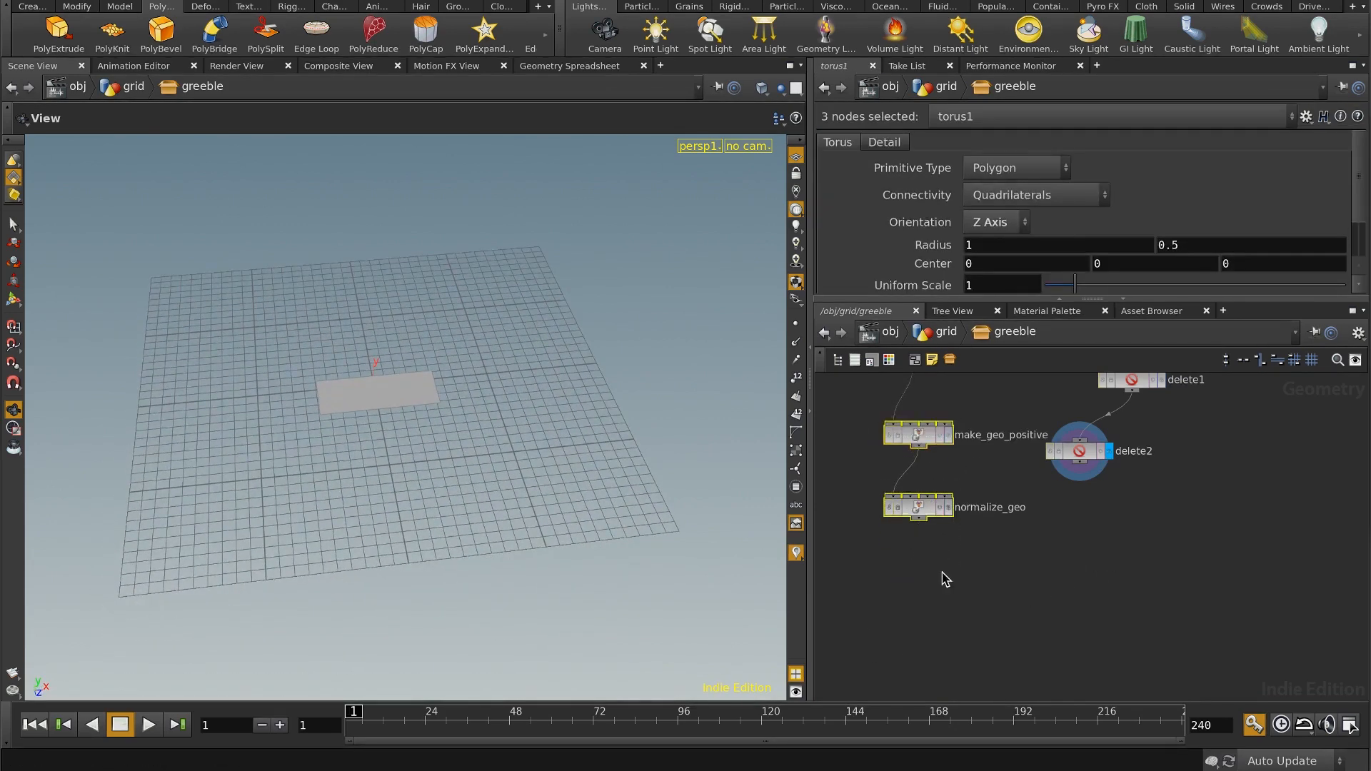
click(941, 605)
key(Tab)
text(att)
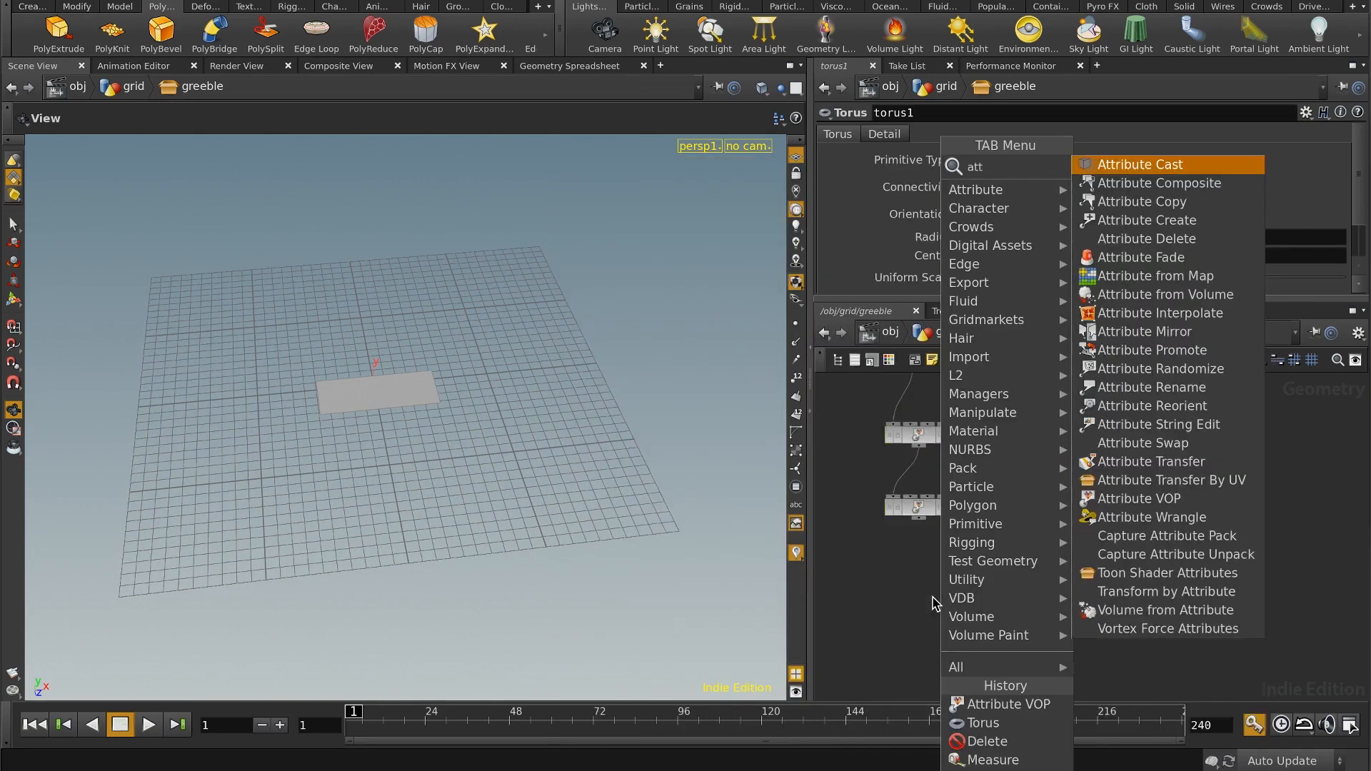
click(1133, 503)
click(1046, 591)
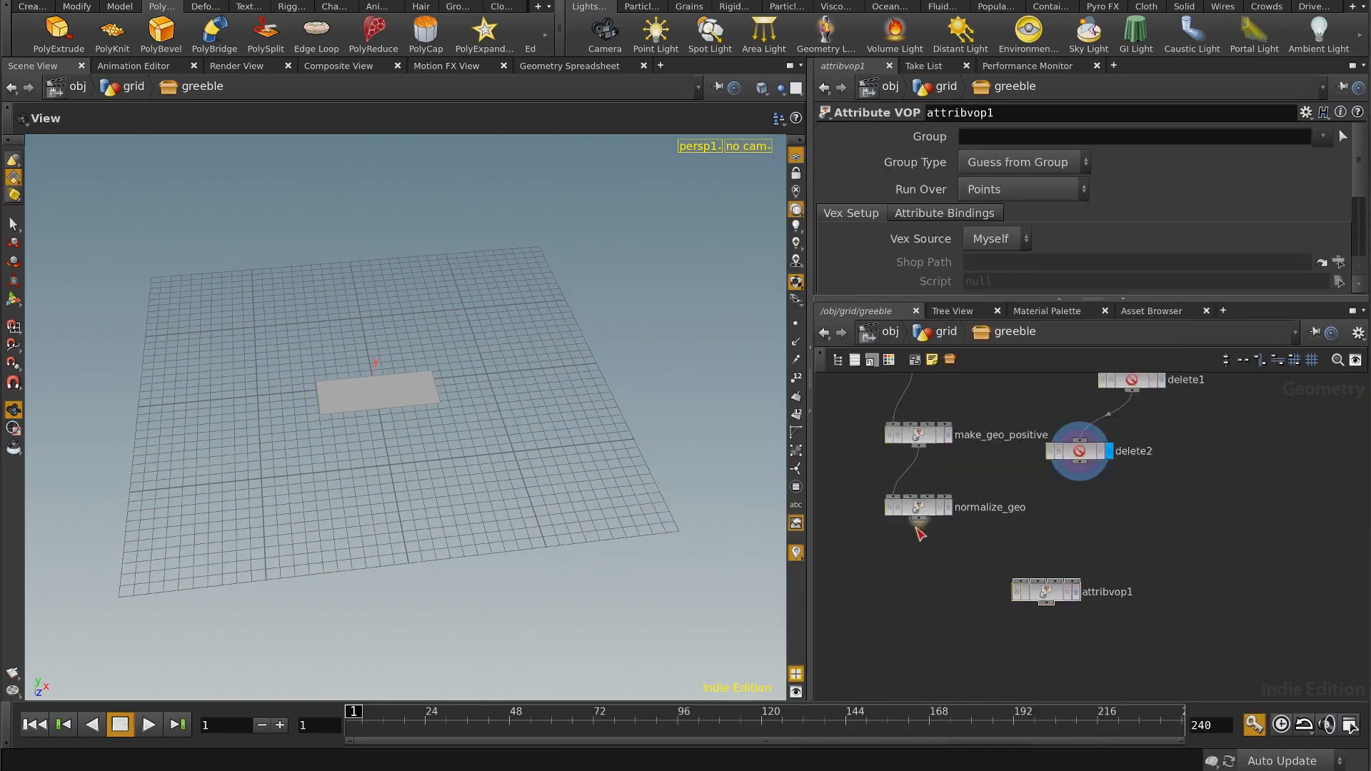
Step: Wire normalize_geo into the new Attribute VOP's first input and delete2 into its second input
click(1020, 580)
click(1080, 463)
click(1039, 580)
middle_drag(1133, 529, 1144, 502)
right_drag(1144, 500, 1144, 512)
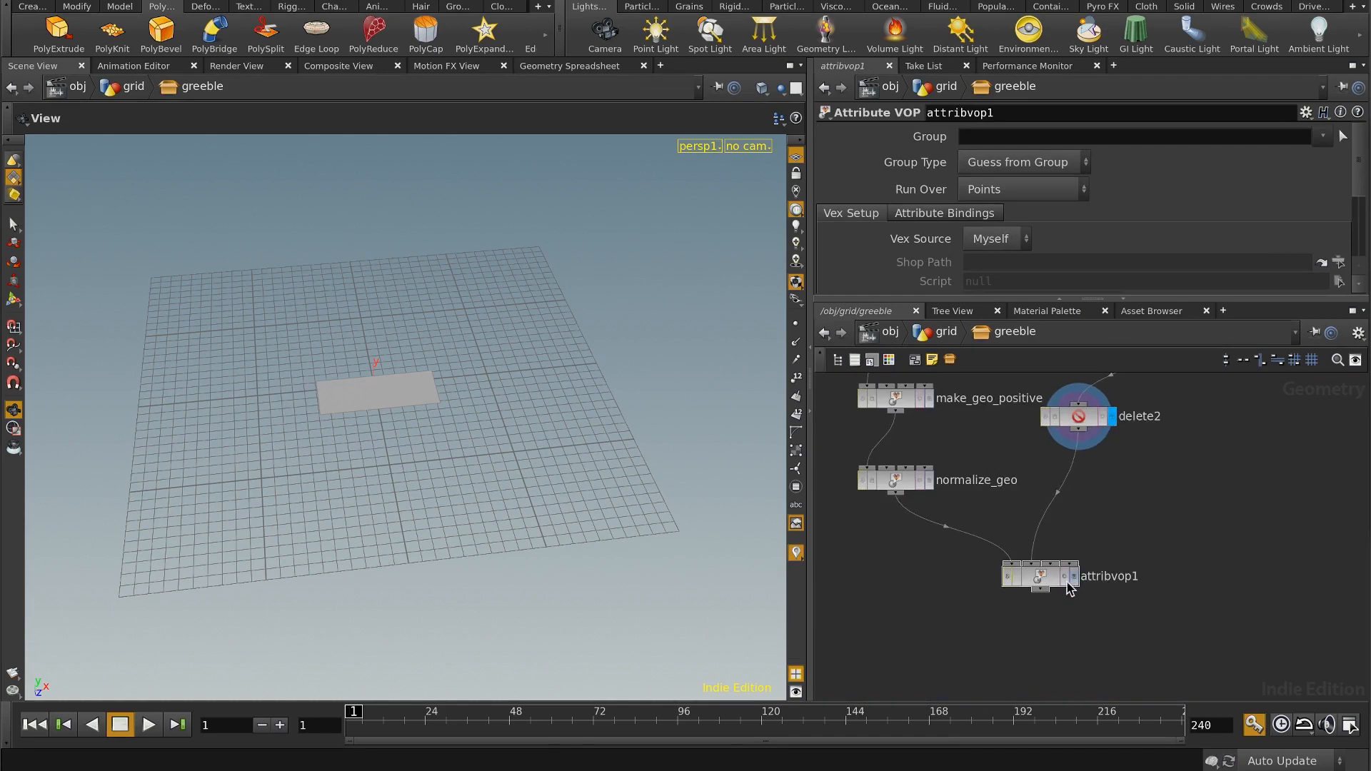
Step: Display the new Attribute VOP's result and rename the node place_on_prim
click(1073, 577)
double_click(1103, 577)
drag(1151, 577, 1040, 571)
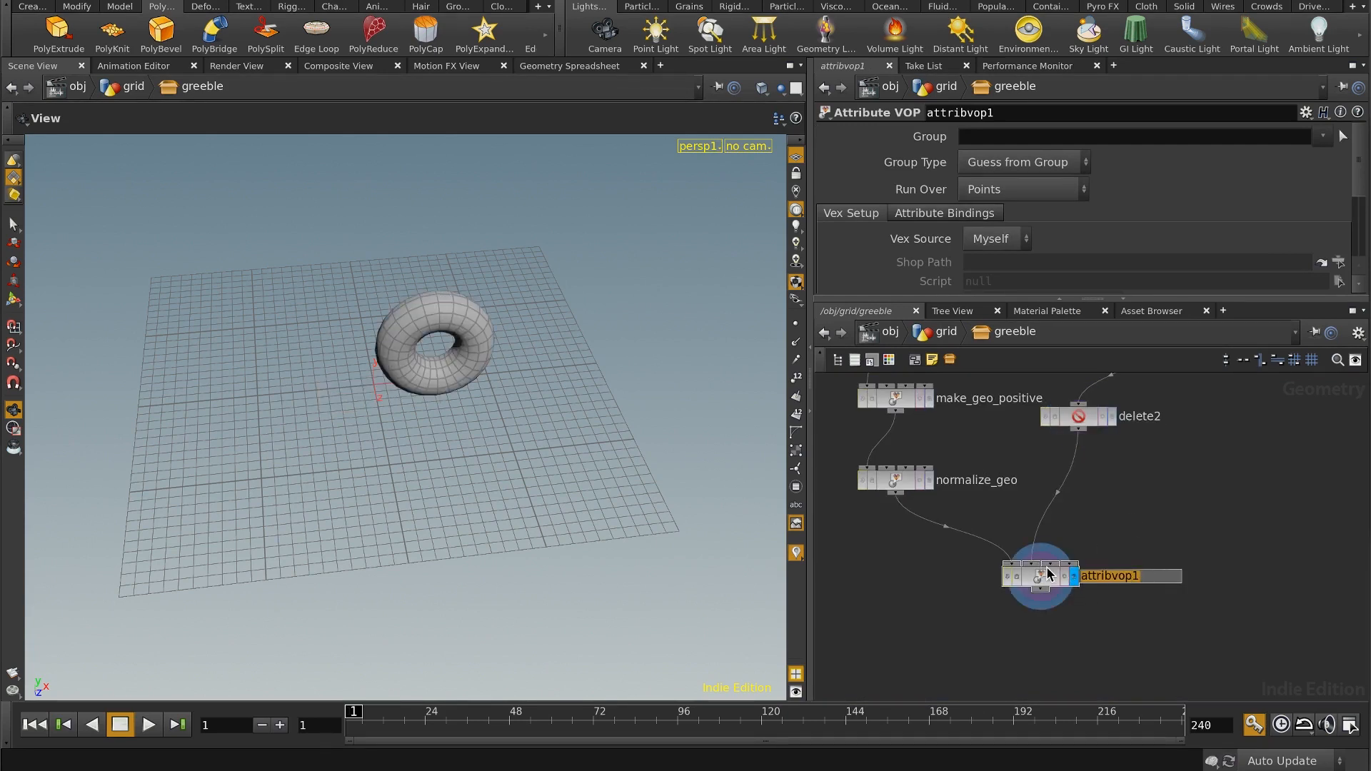
text(palce)
text(_on_prims)
key(Return)
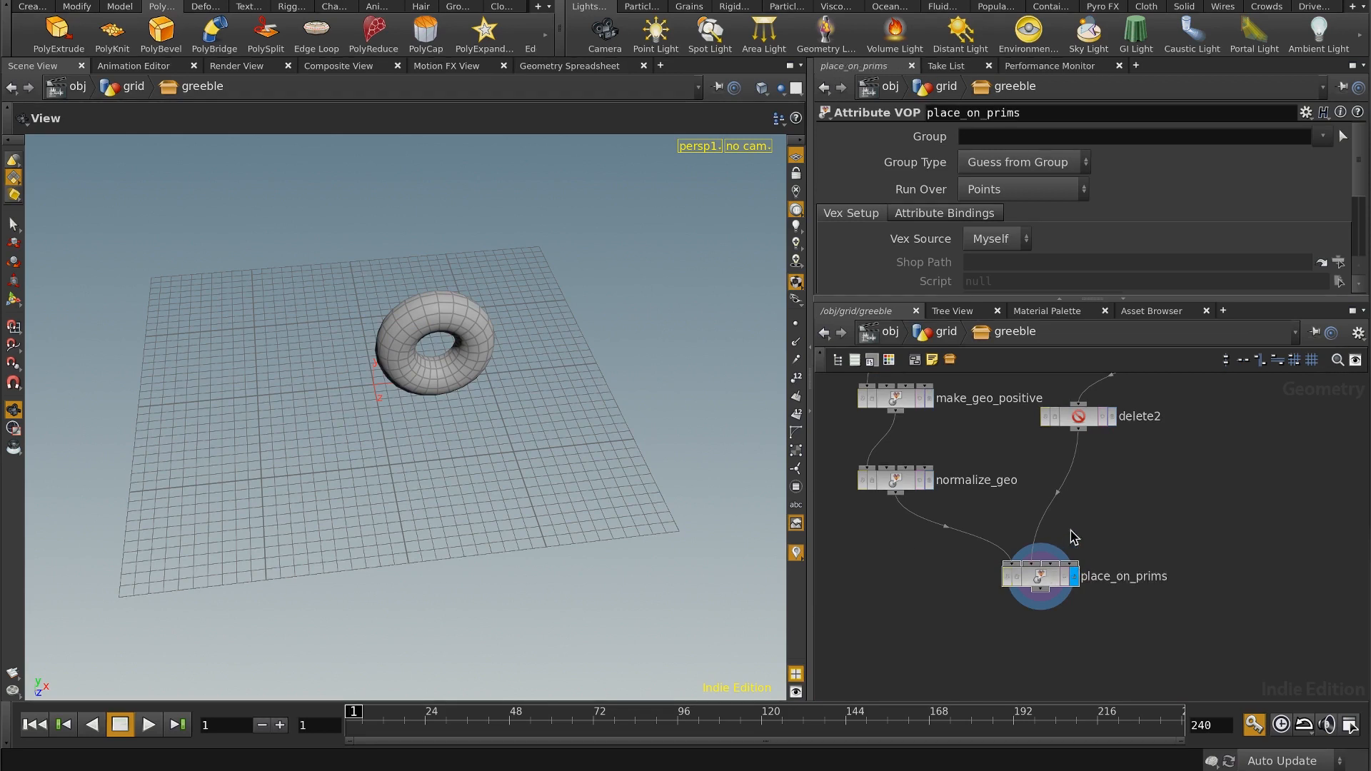
double_click(1159, 578)
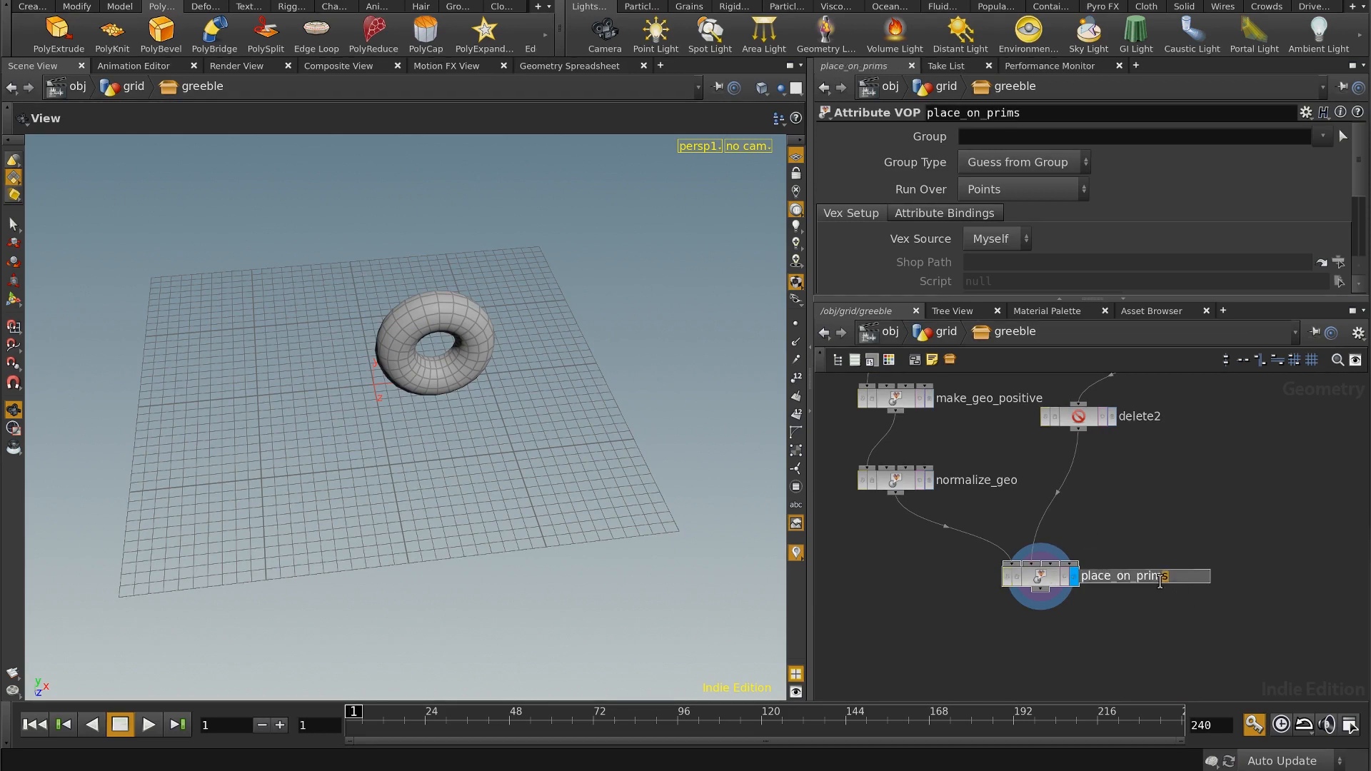
key(BackSpace)
key(Return)
Step: Open the place_on_prim network, widen the network area and move the output node far from the global parameters node
drag(1126, 539, 978, 607)
key(i)
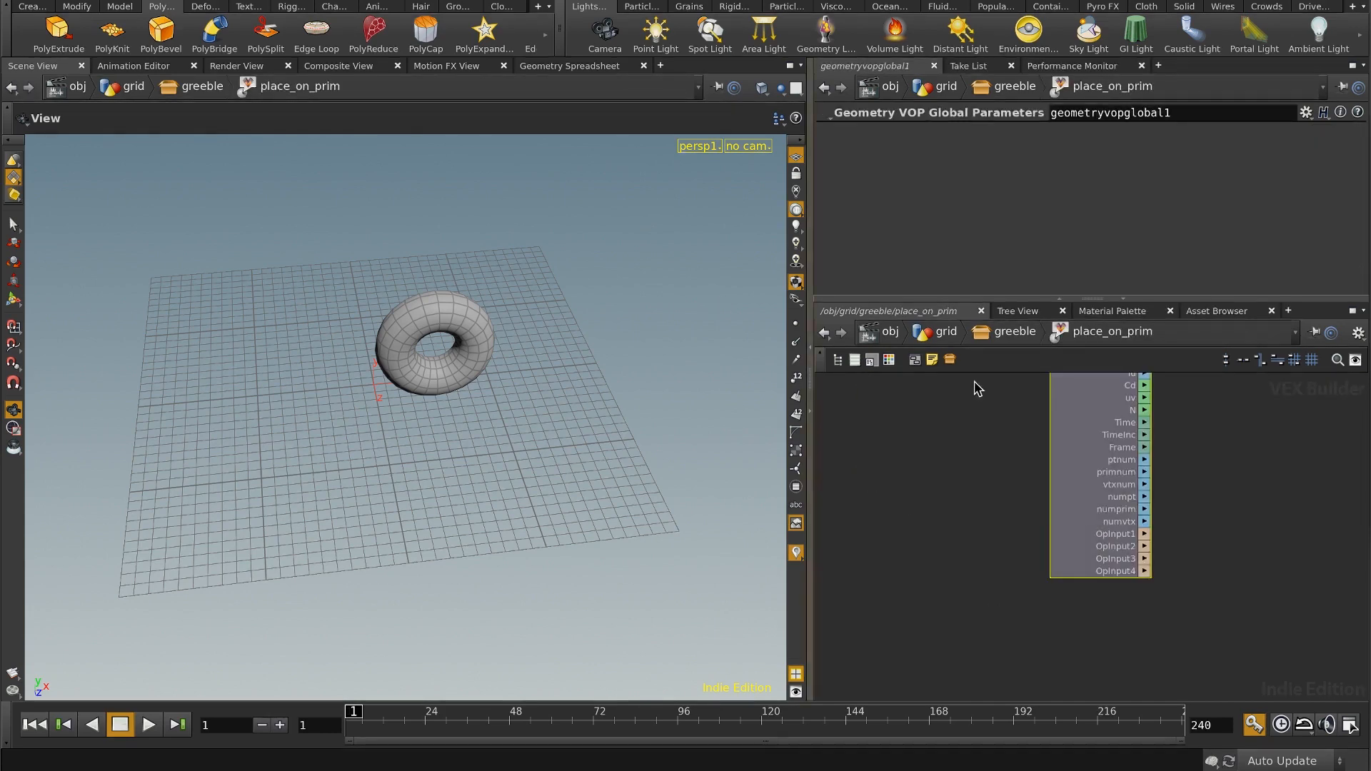
middle_drag(1199, 498, 1052, 584)
scroll(1157, 496, down, 1)
middle_drag(1121, 496, 1007, 544)
drag(1197, 517, 1292, 526)
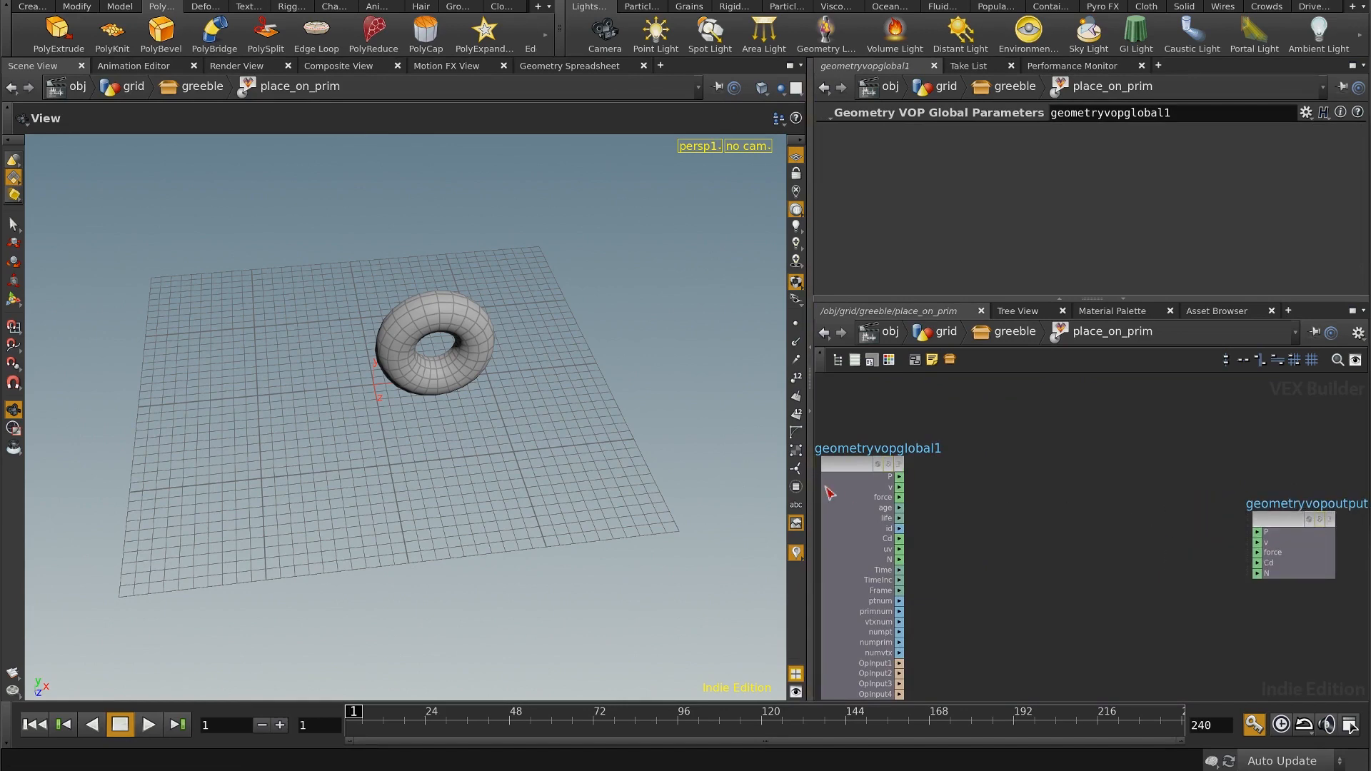
drag(807, 498, 670, 503)
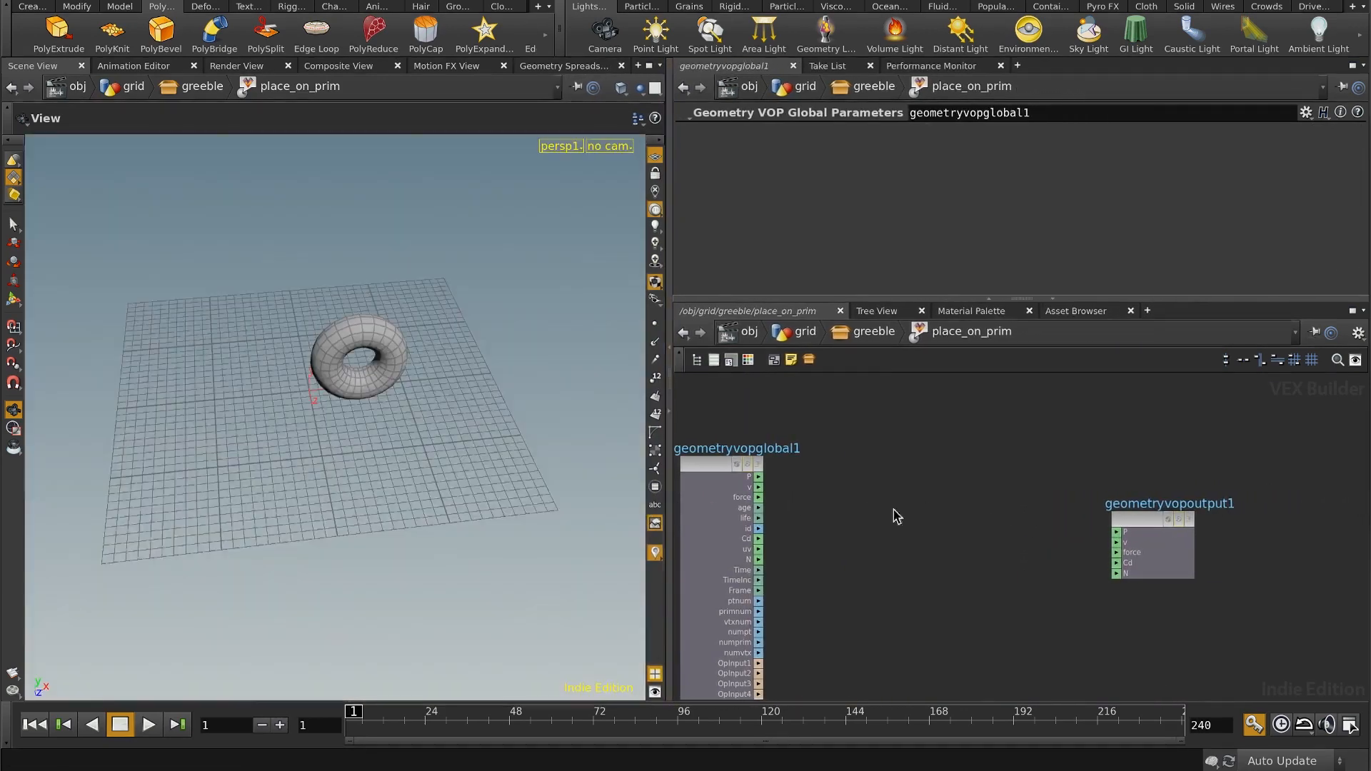
drag(1160, 525, 1277, 513)
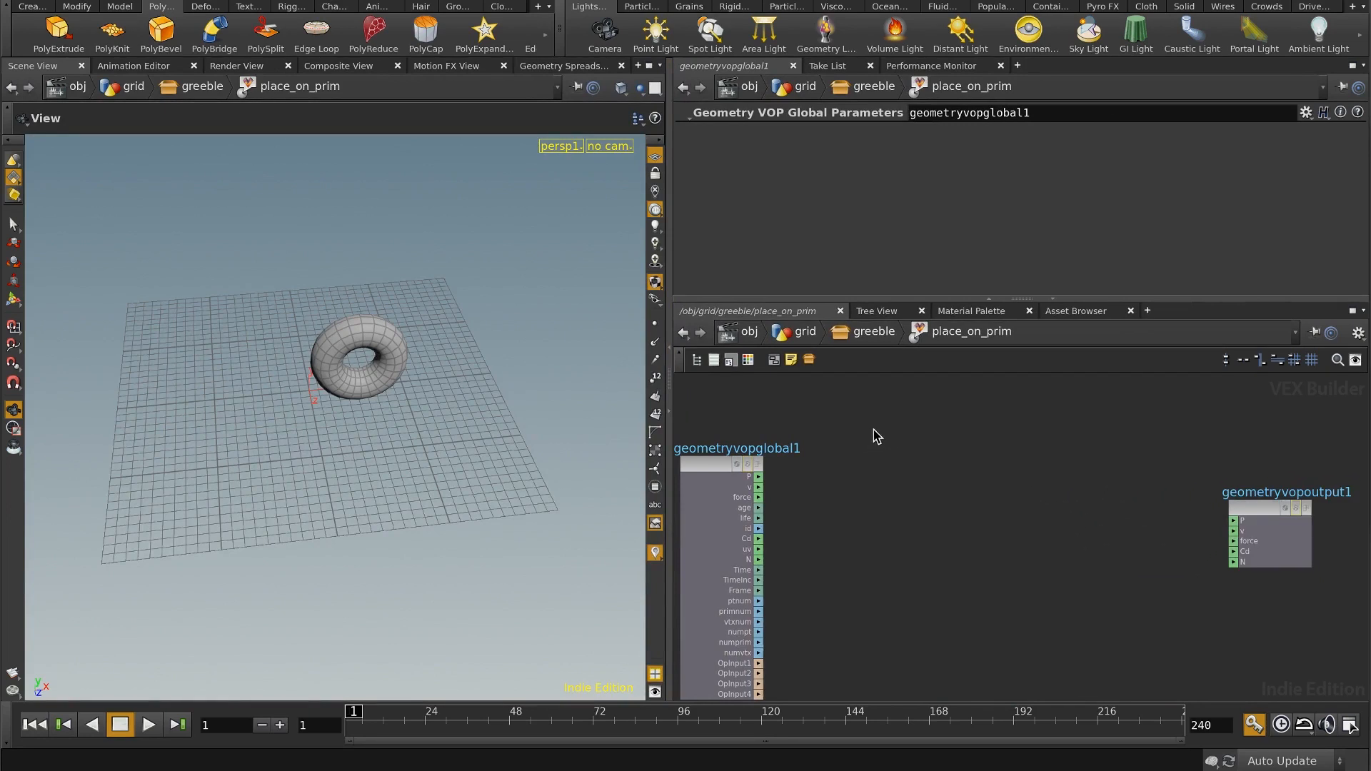
Step: Add a Primitive Attribute node between the global and output nodes and set its attribute to P
key(Tab)
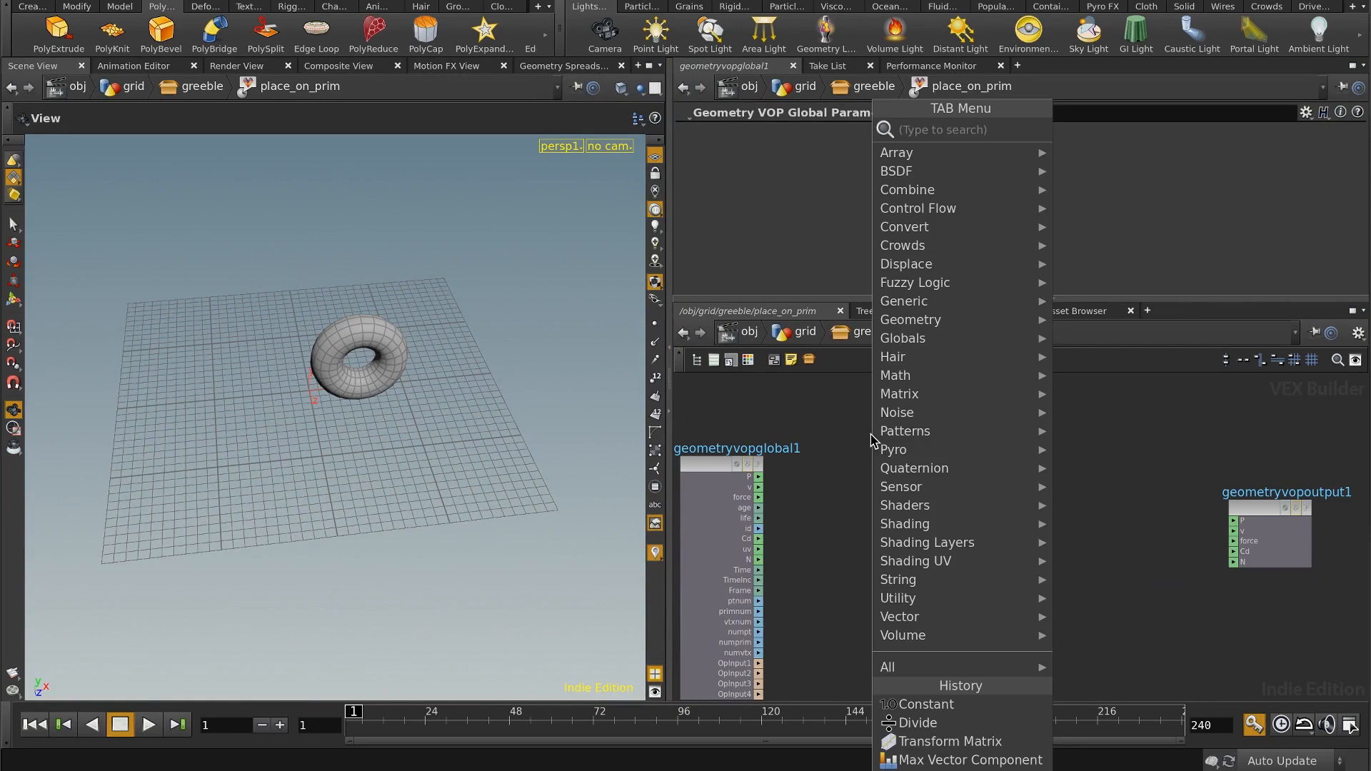
text(prim)
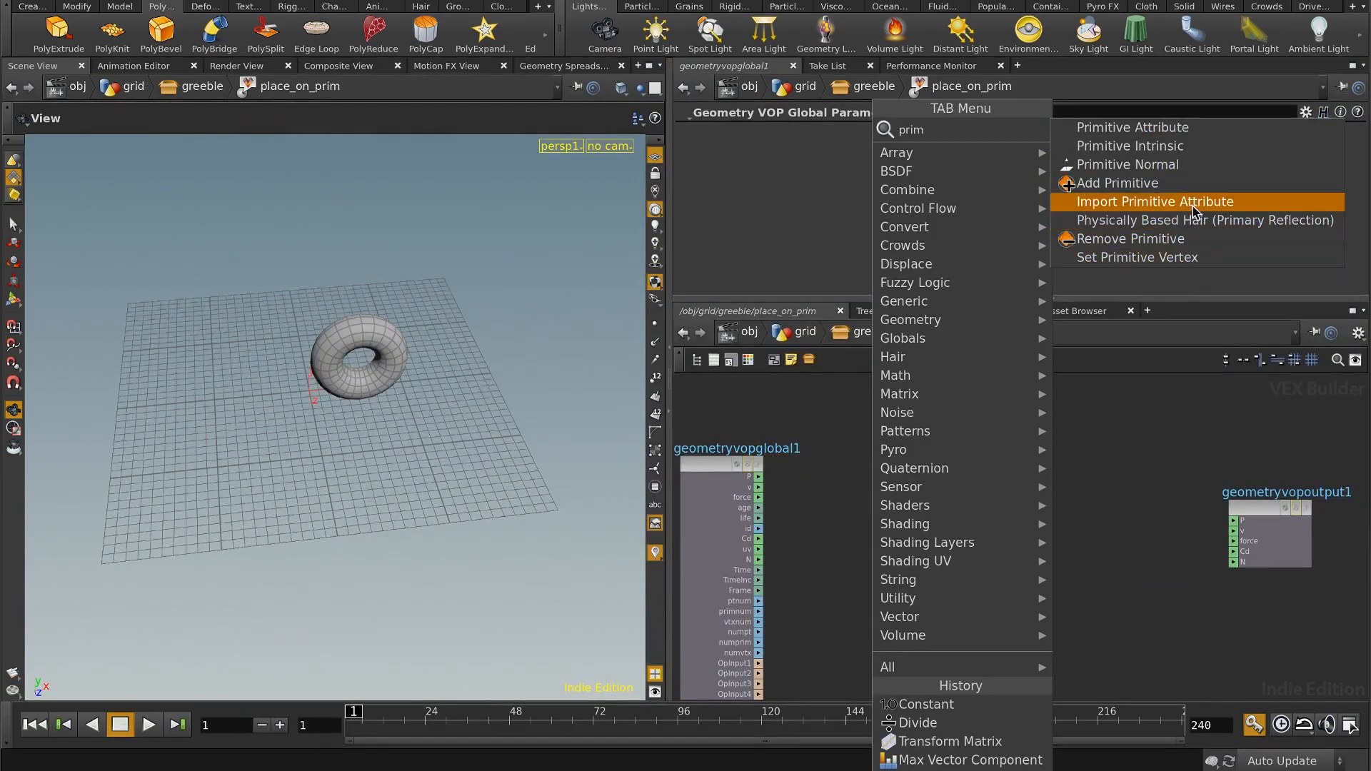
click(1141, 132)
click(1008, 493)
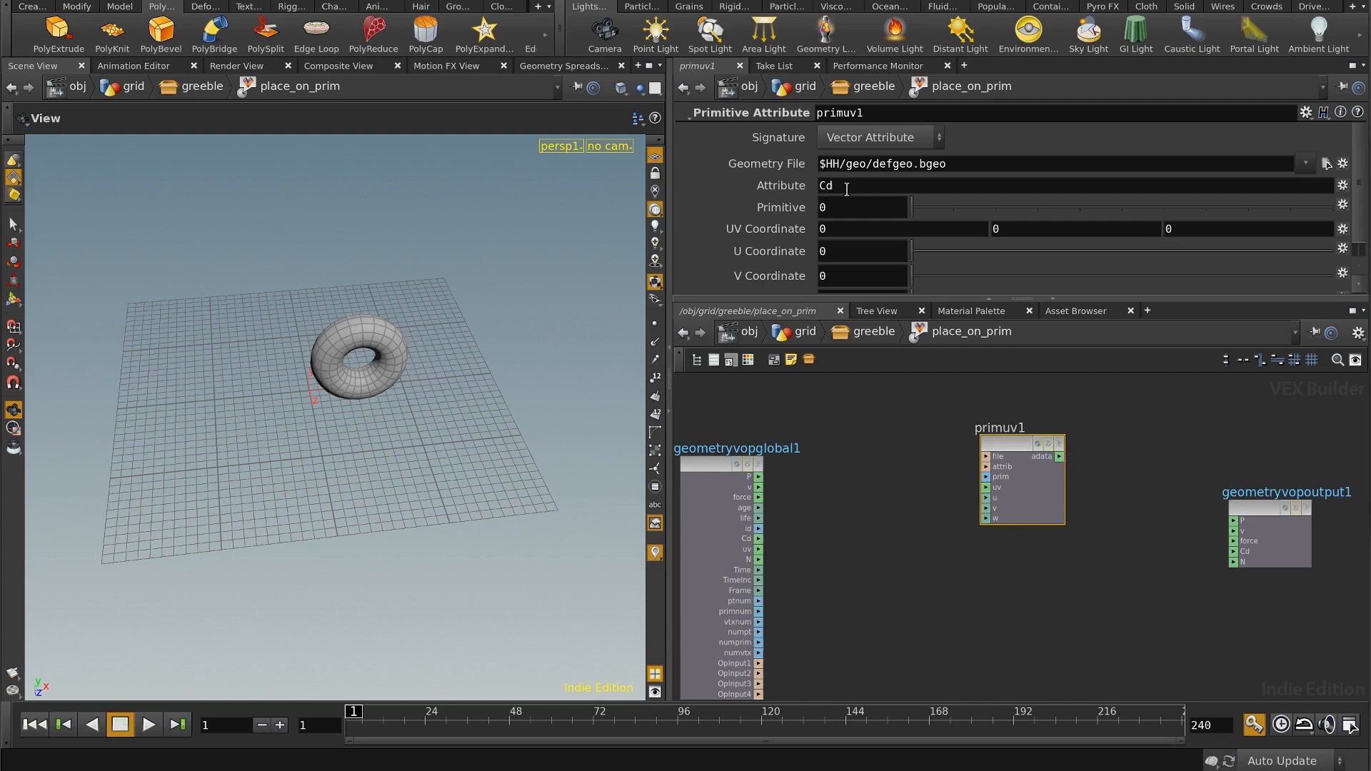
drag(847, 189, 800, 185)
Step: Connect the global node's OpInput2 to the Primitive Attribute node's file input and P to its uv input
middle_drag(852, 592, 873, 551)
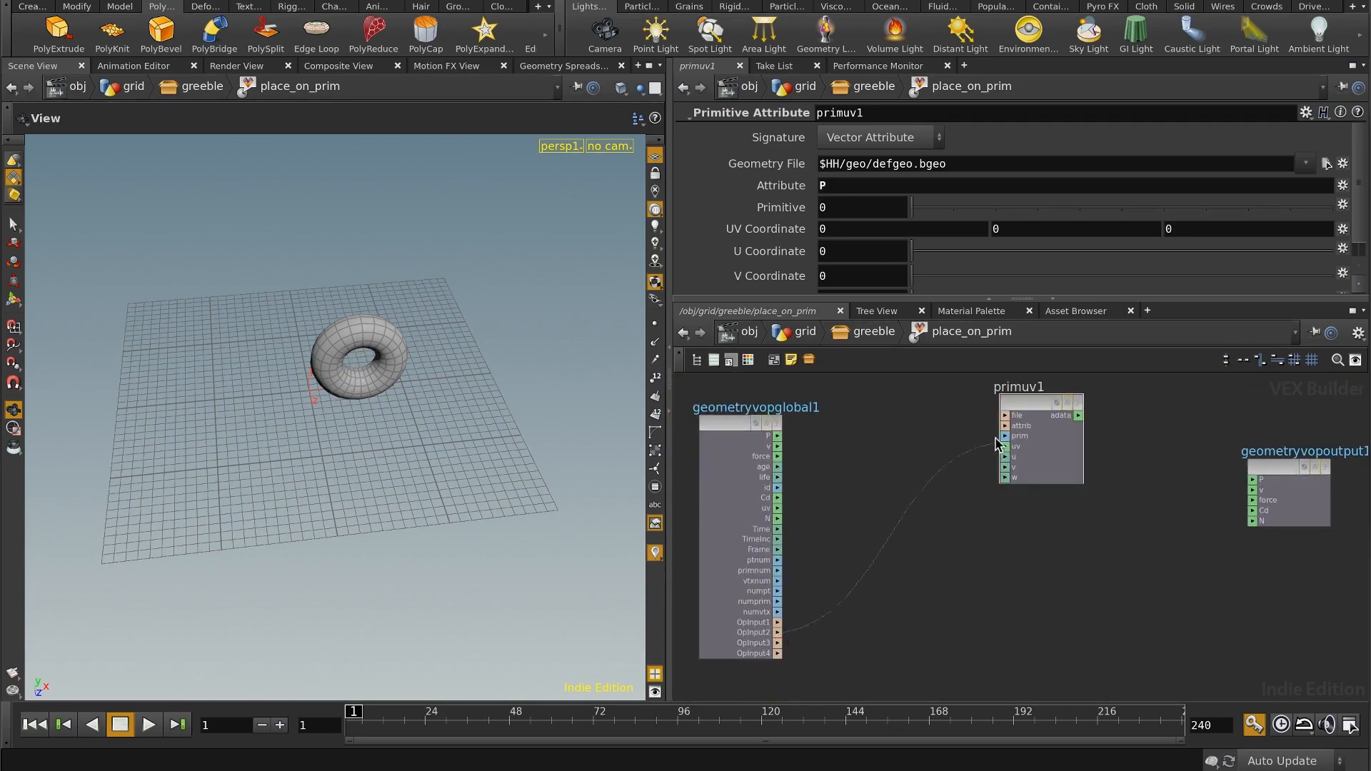
drag(997, 445, 1005, 421)
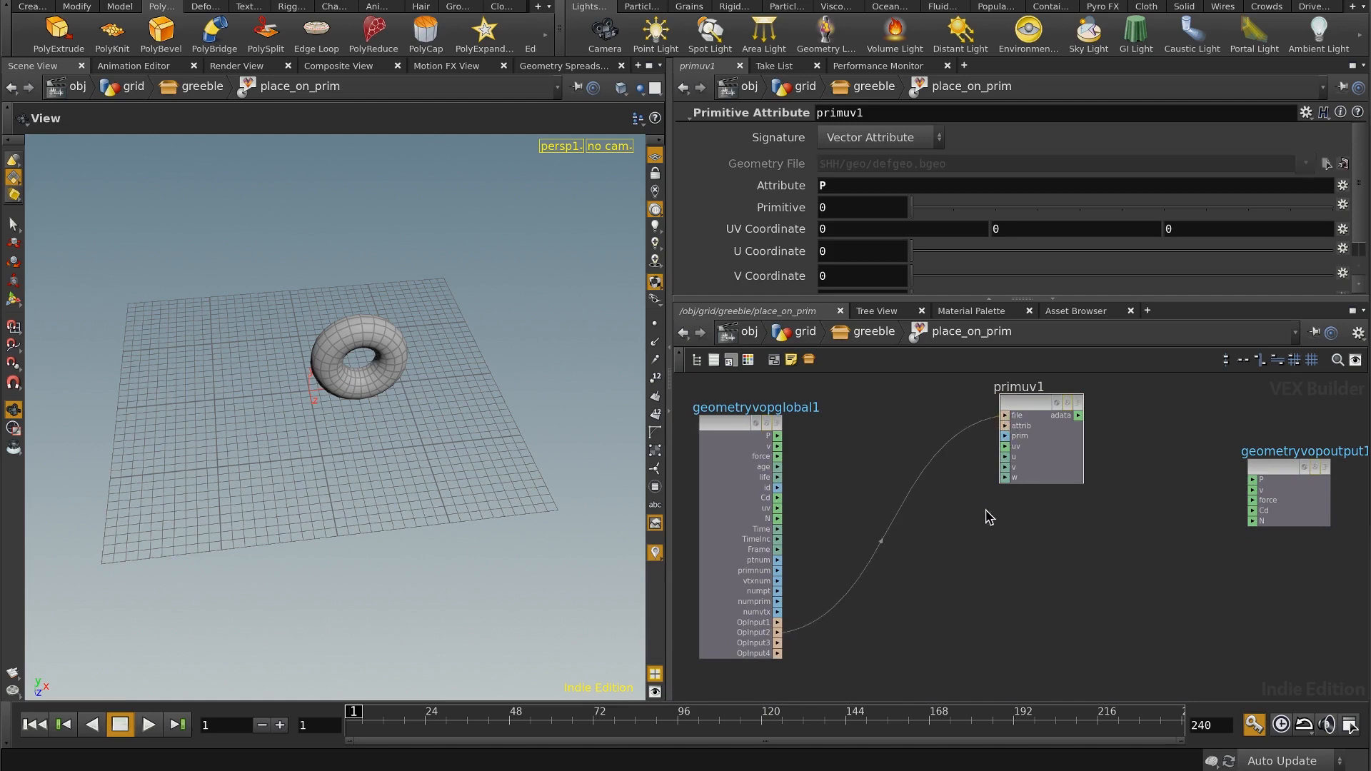
middle_drag(971, 527, 1037, 539)
drag(814, 433, 775, 414)
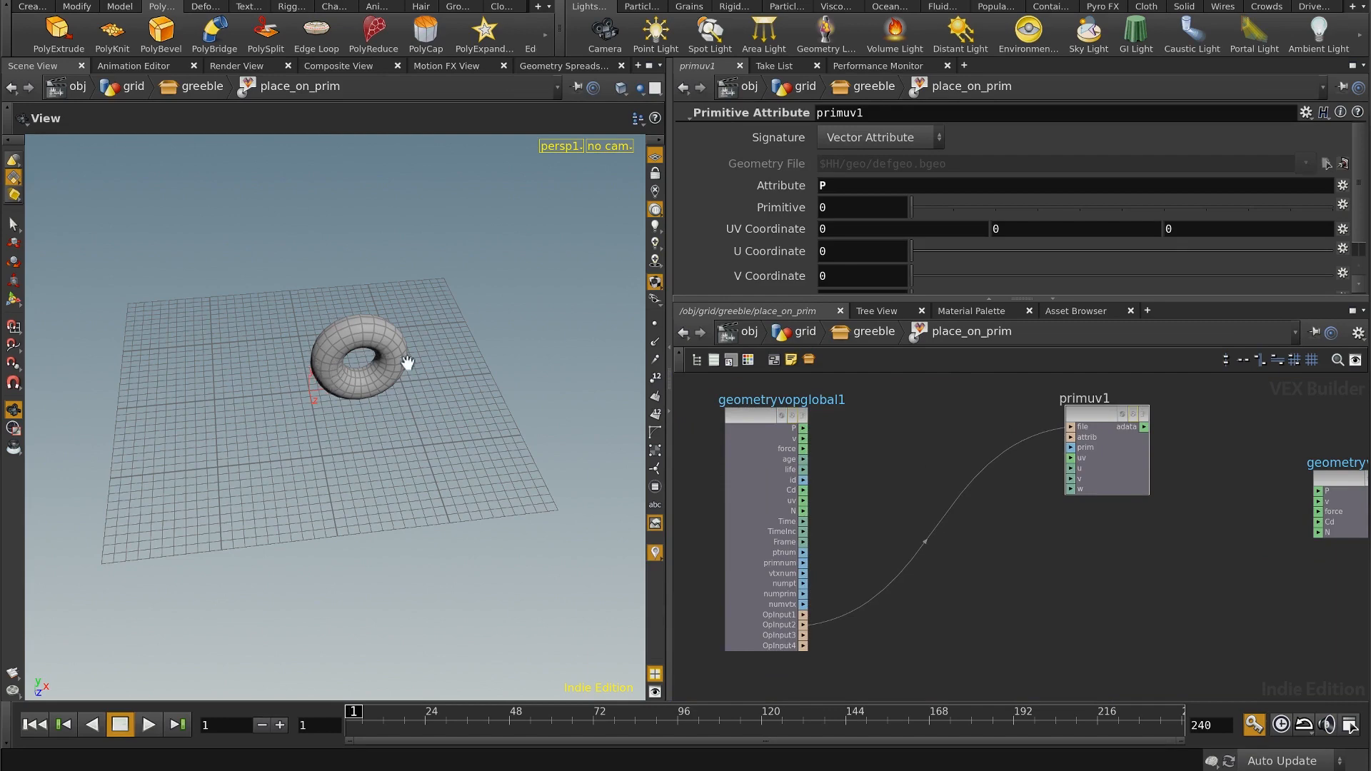
drag(377, 386, 327, 388)
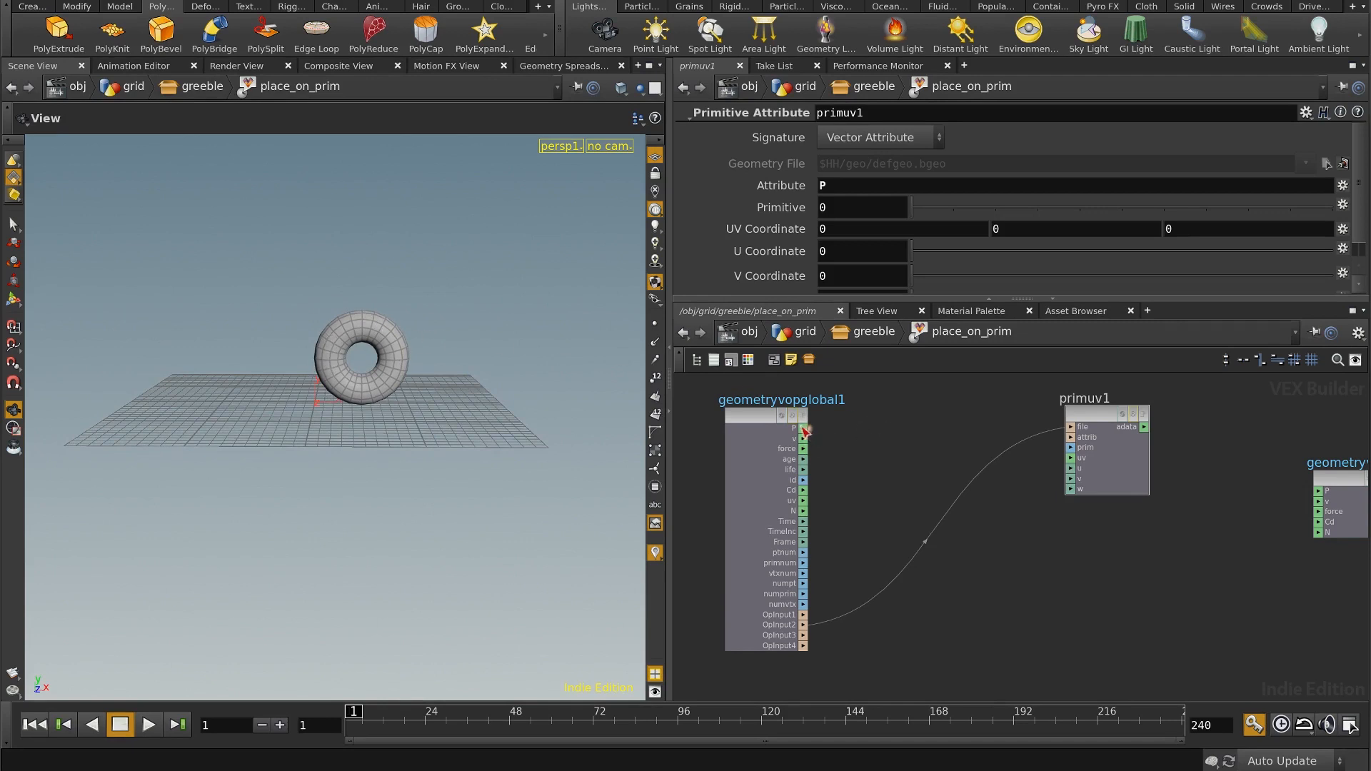
drag(985, 463, 1078, 460)
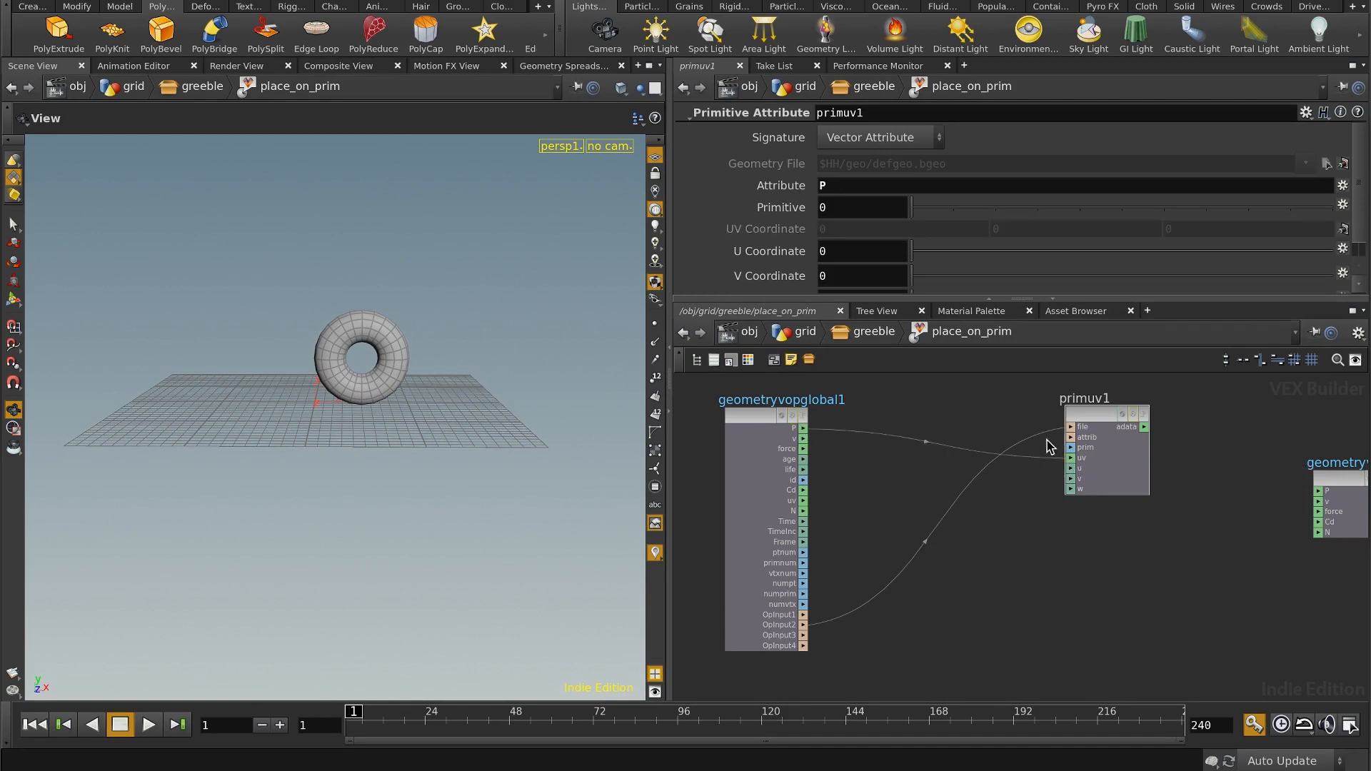
Step: Connect the Primitive Attribute node's adata output to P on the geometry output node
scroll(1343, 257, down, 1)
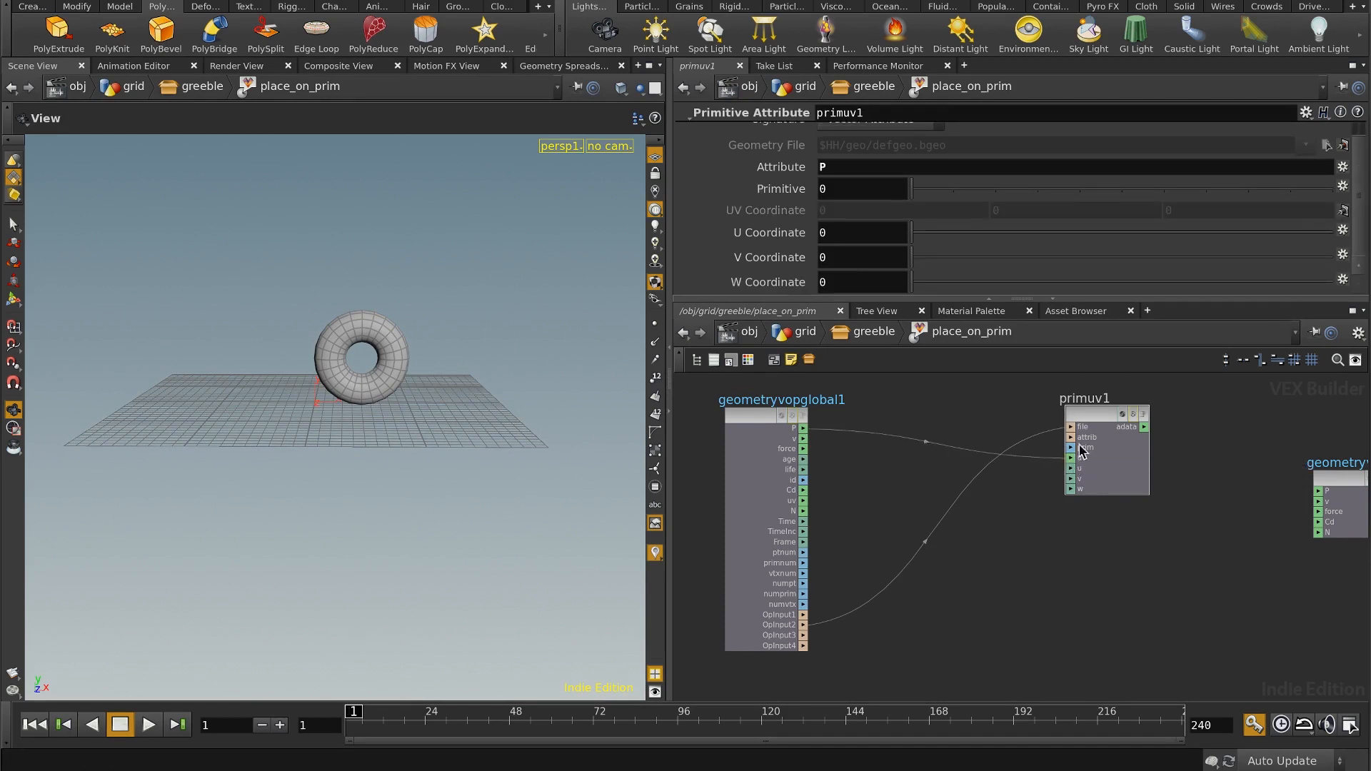
key(h)
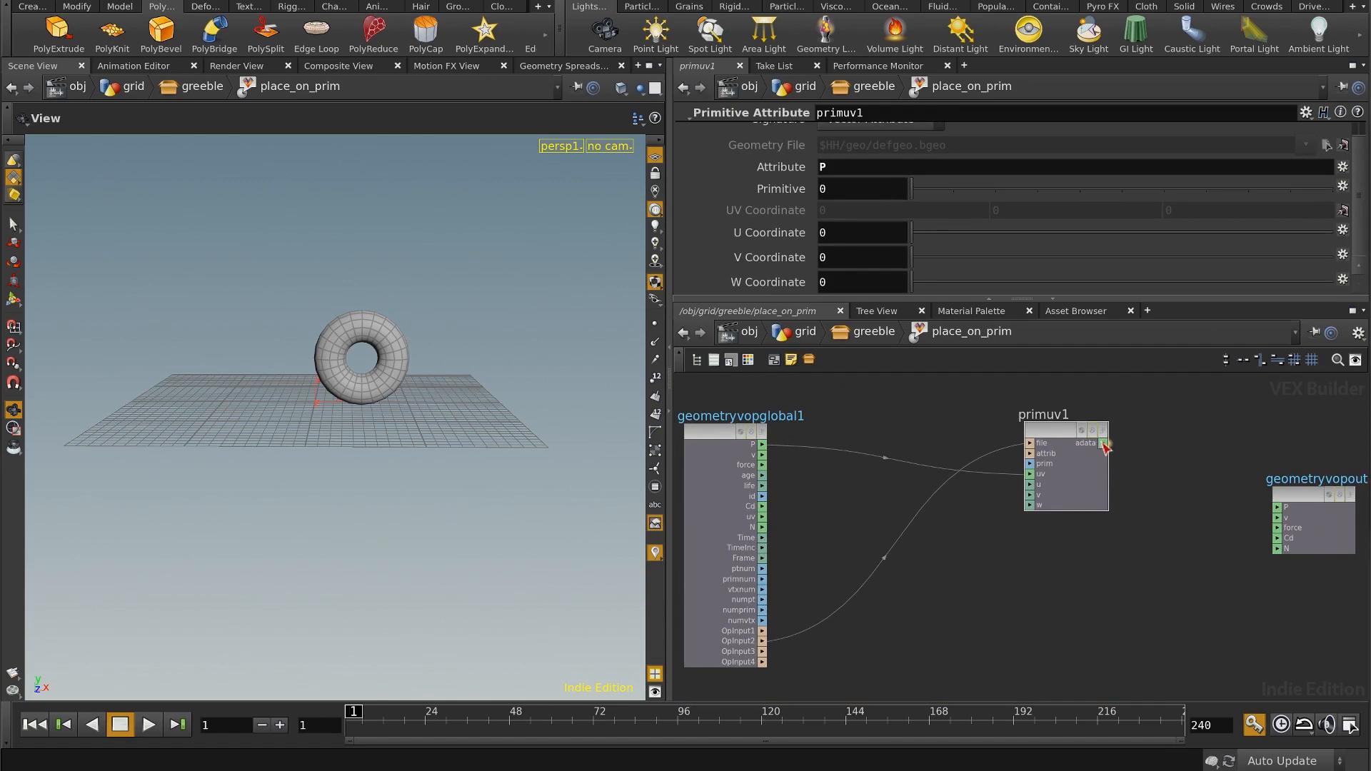
click(1278, 508)
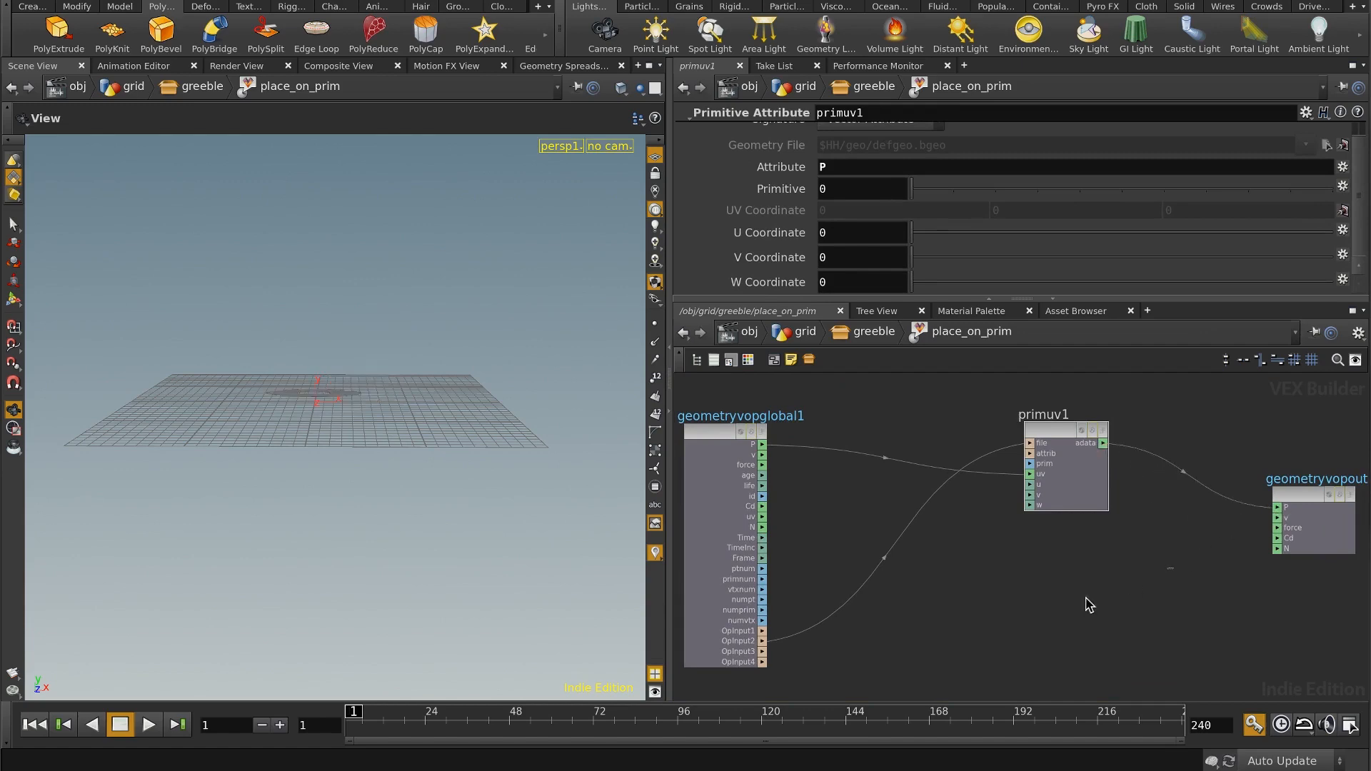
Step: Return to the greeble network, show delete2 as a template and hide the viewport's reference grid
drag(404, 347, 464, 429)
click(867, 333)
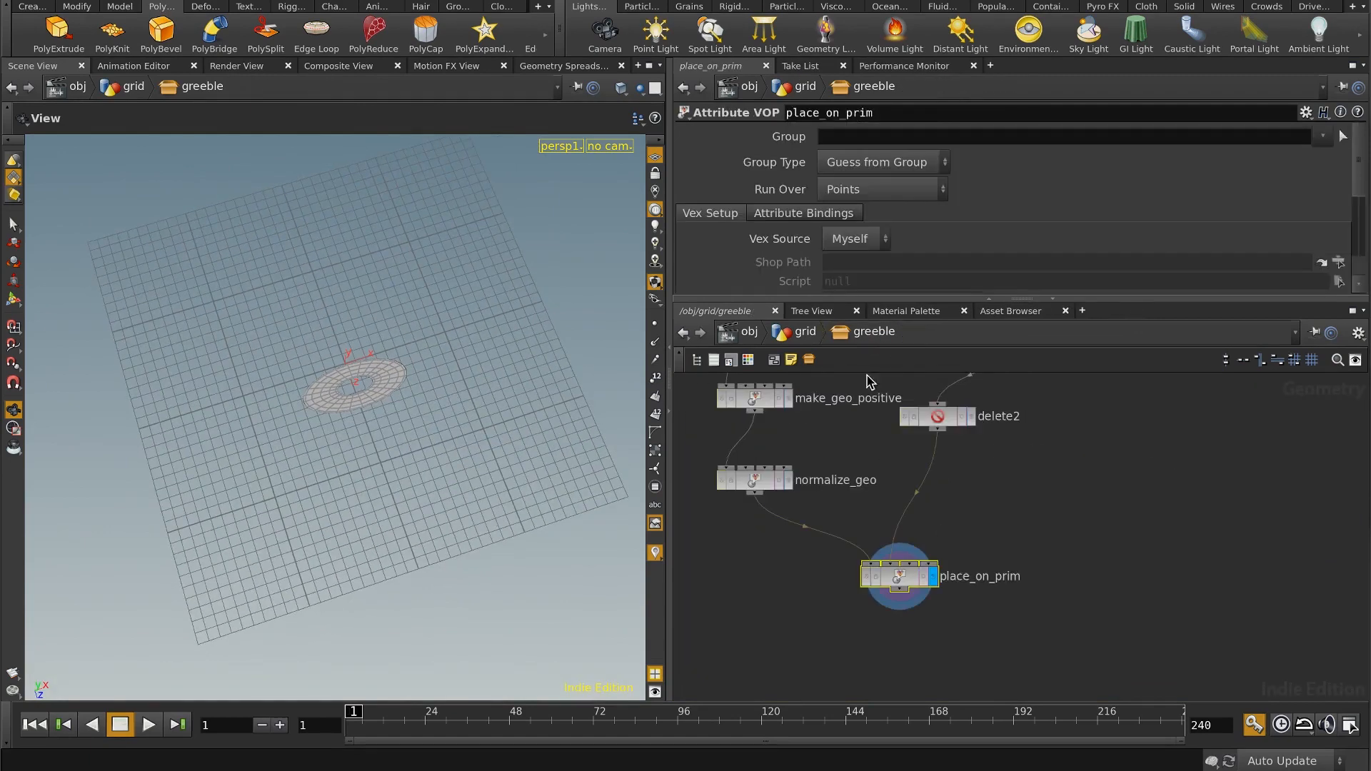
click(962, 417)
click(655, 156)
right_drag(388, 394, 528, 349)
middle_drag(481, 365, 475, 418)
drag(475, 418, 457, 357)
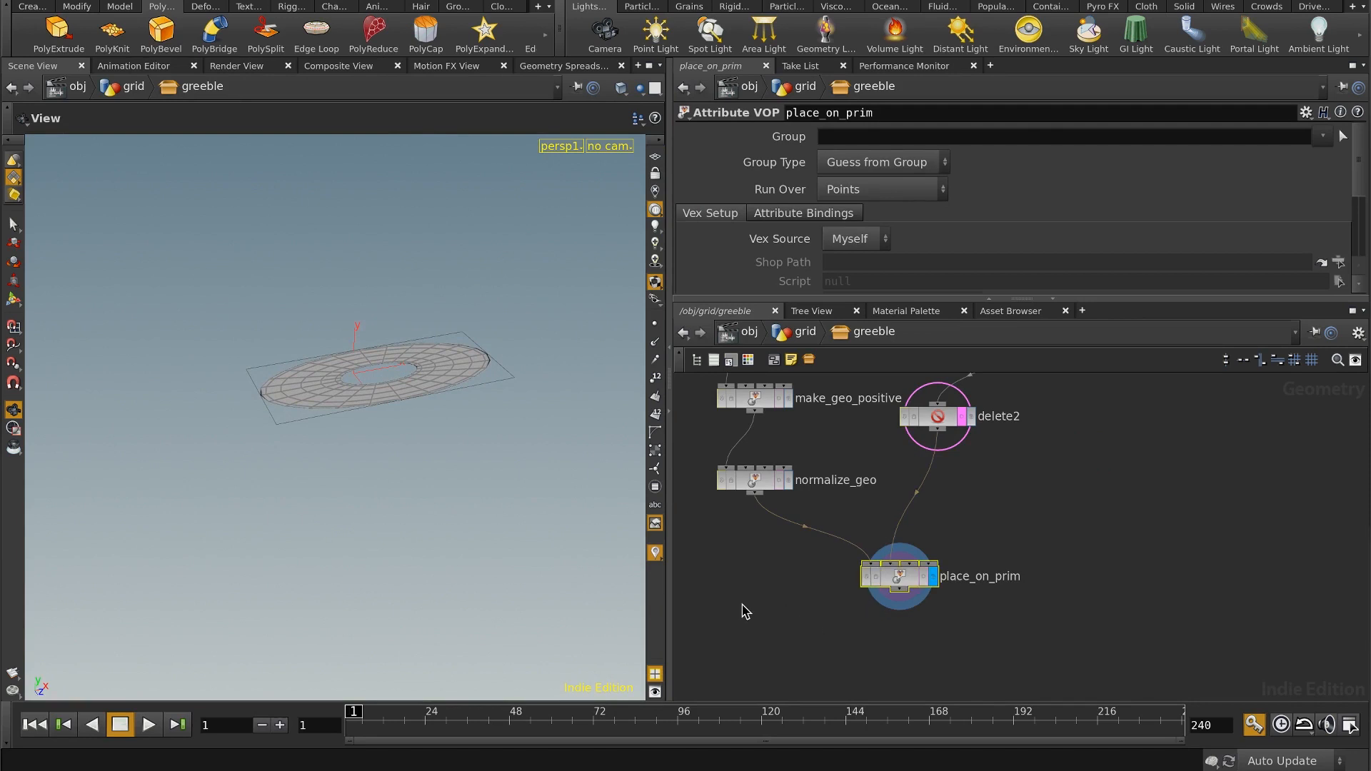
Step: Reopen the place_on_prim network and move the global parameters node farther away from primuv1
key(i)
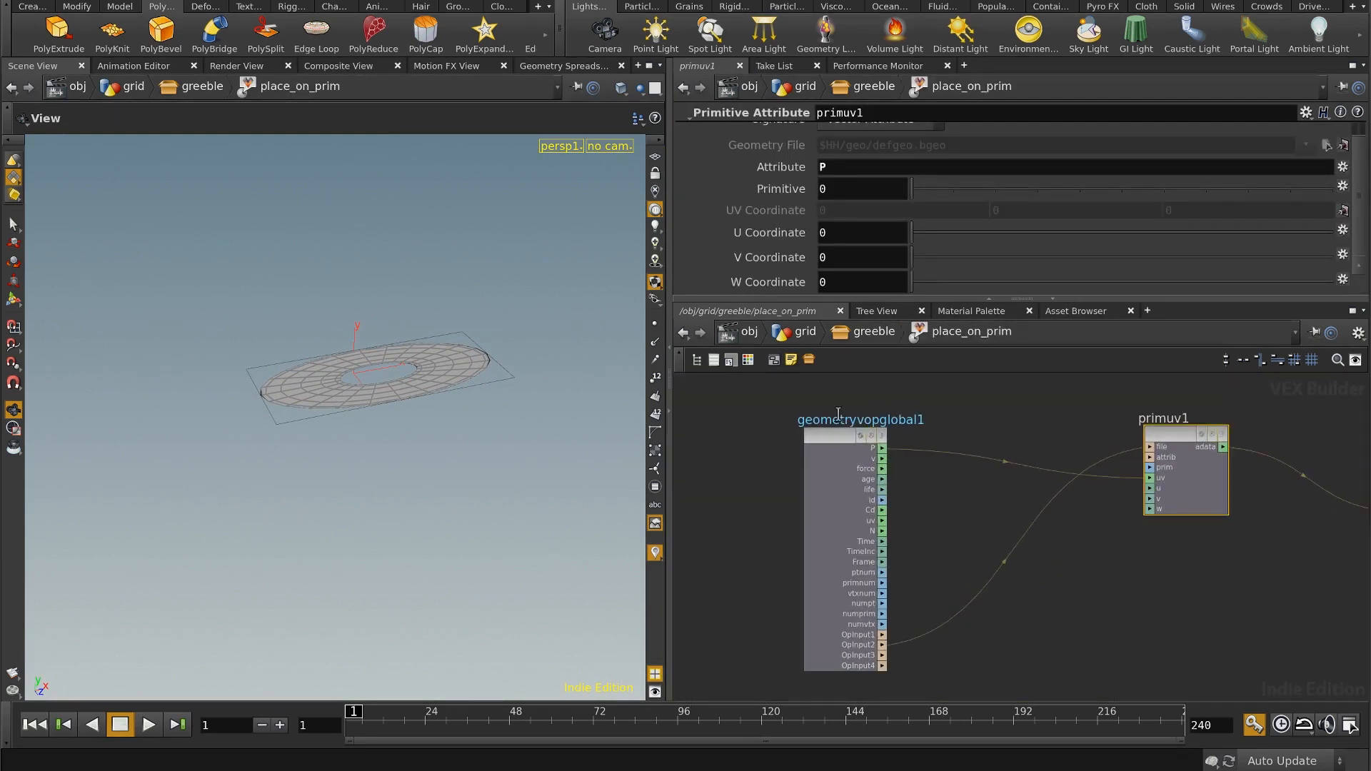
click(825, 441)
drag(825, 441, 748, 441)
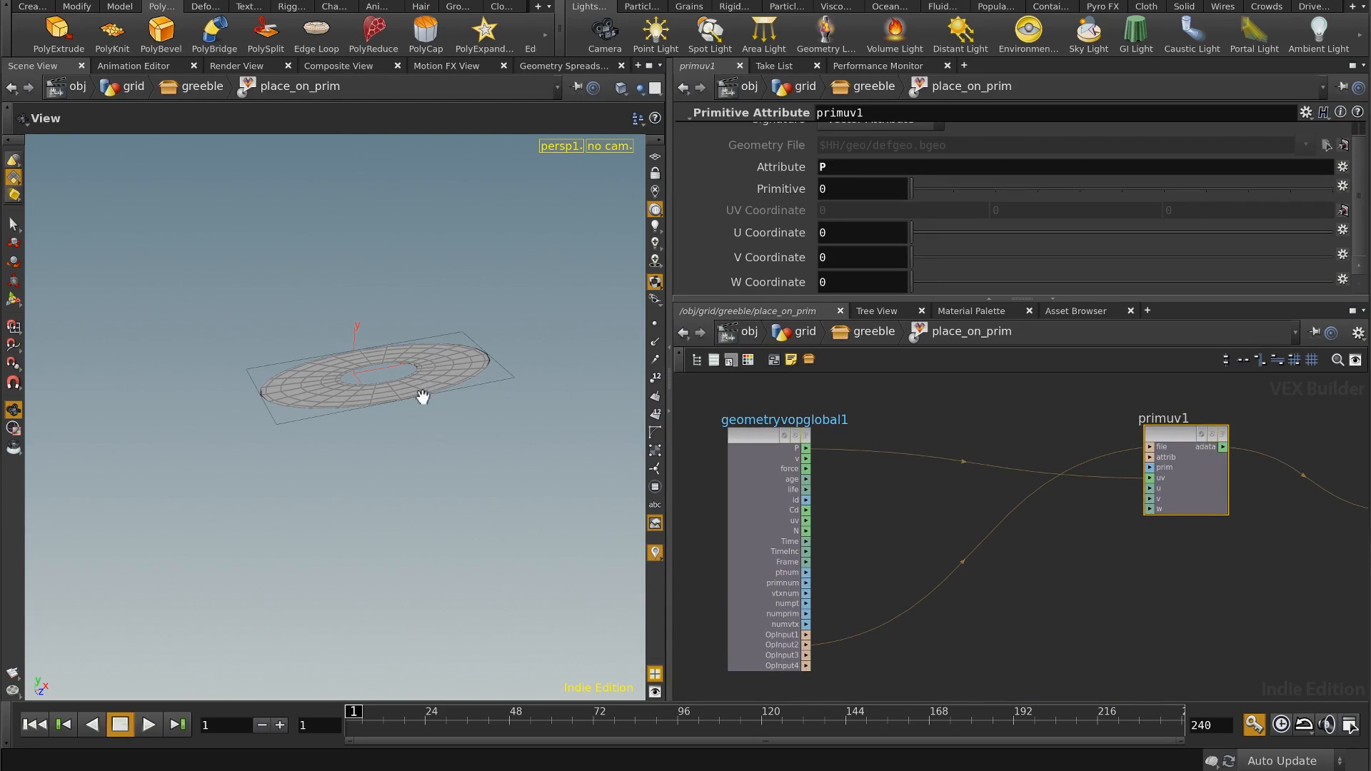
Step: Add a Vector to Float node and feed it the global node's P
drag(422, 397, 416, 425)
click(894, 418)
key(Tab)
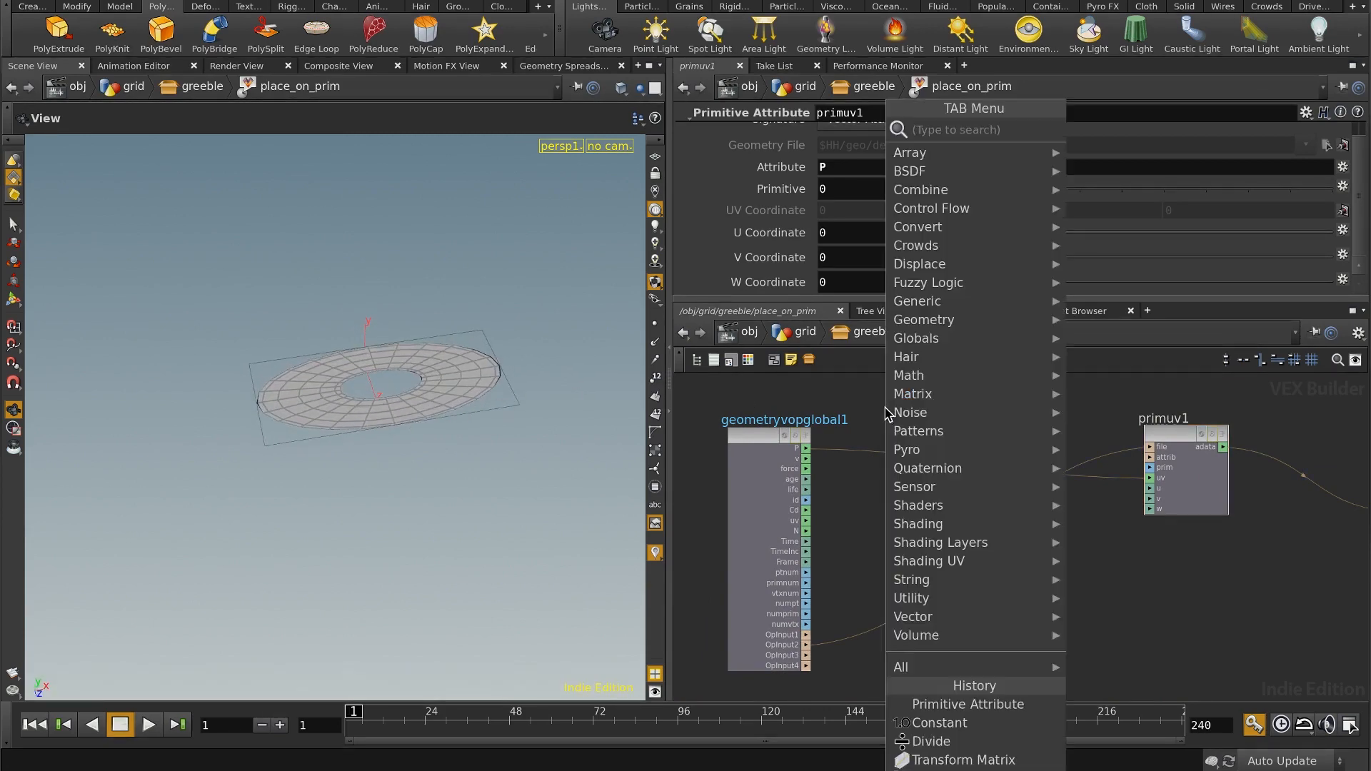
text(vec)
mouse_move(1029, 301)
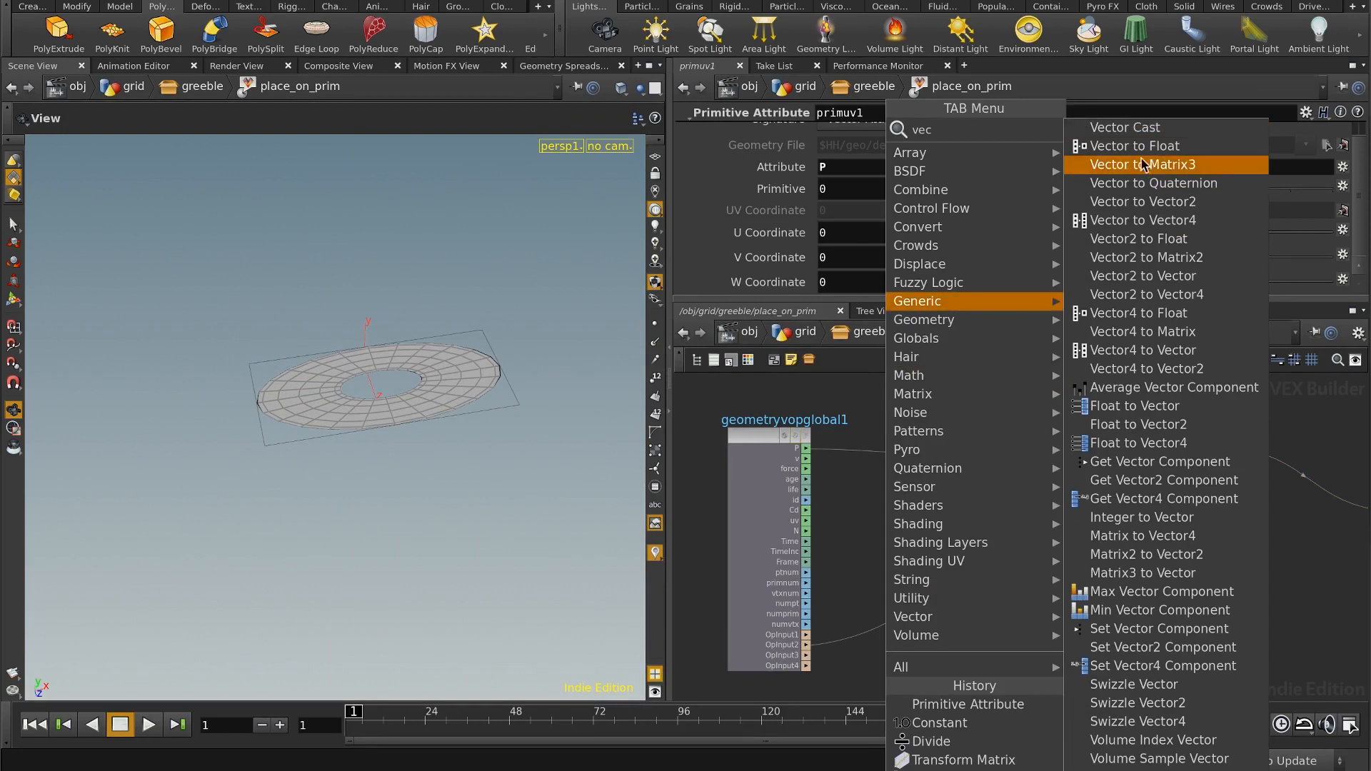
click(1135, 145)
click(971, 413)
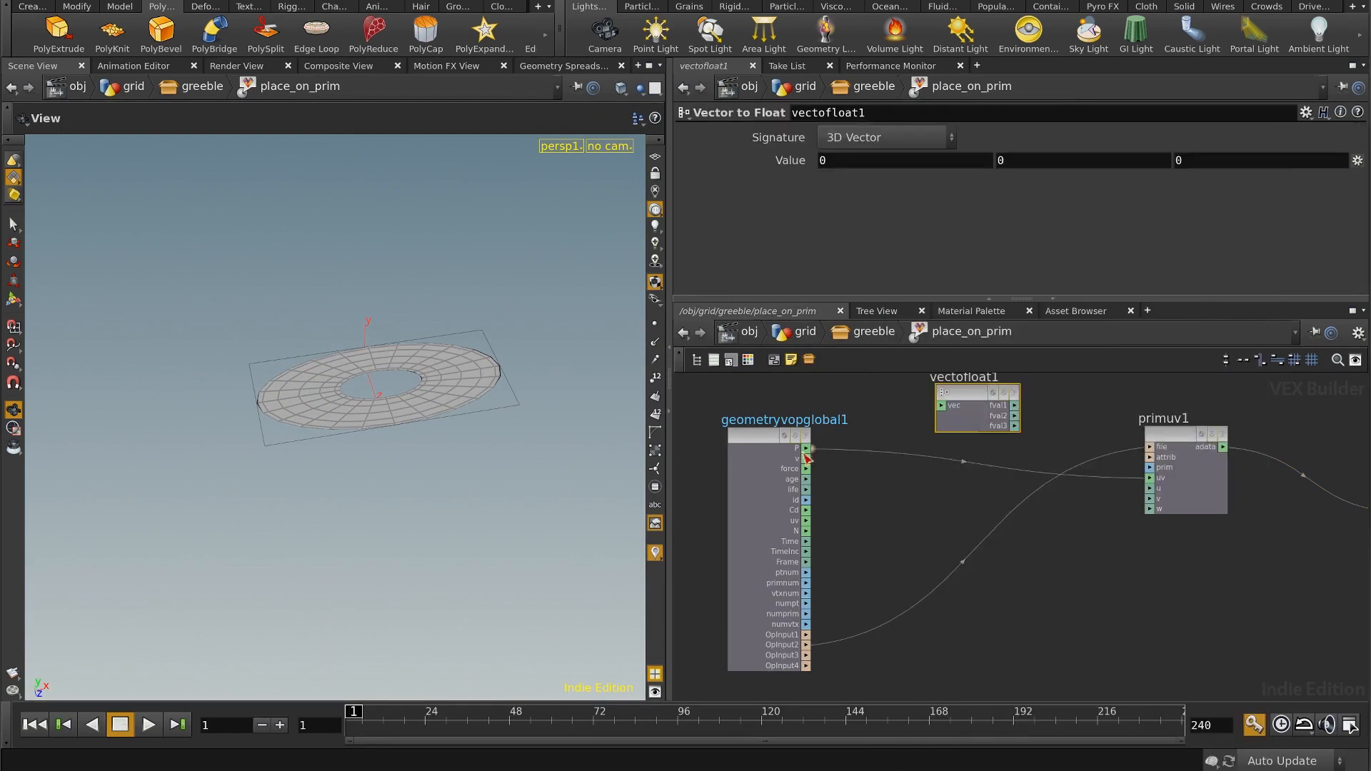
click(944, 405)
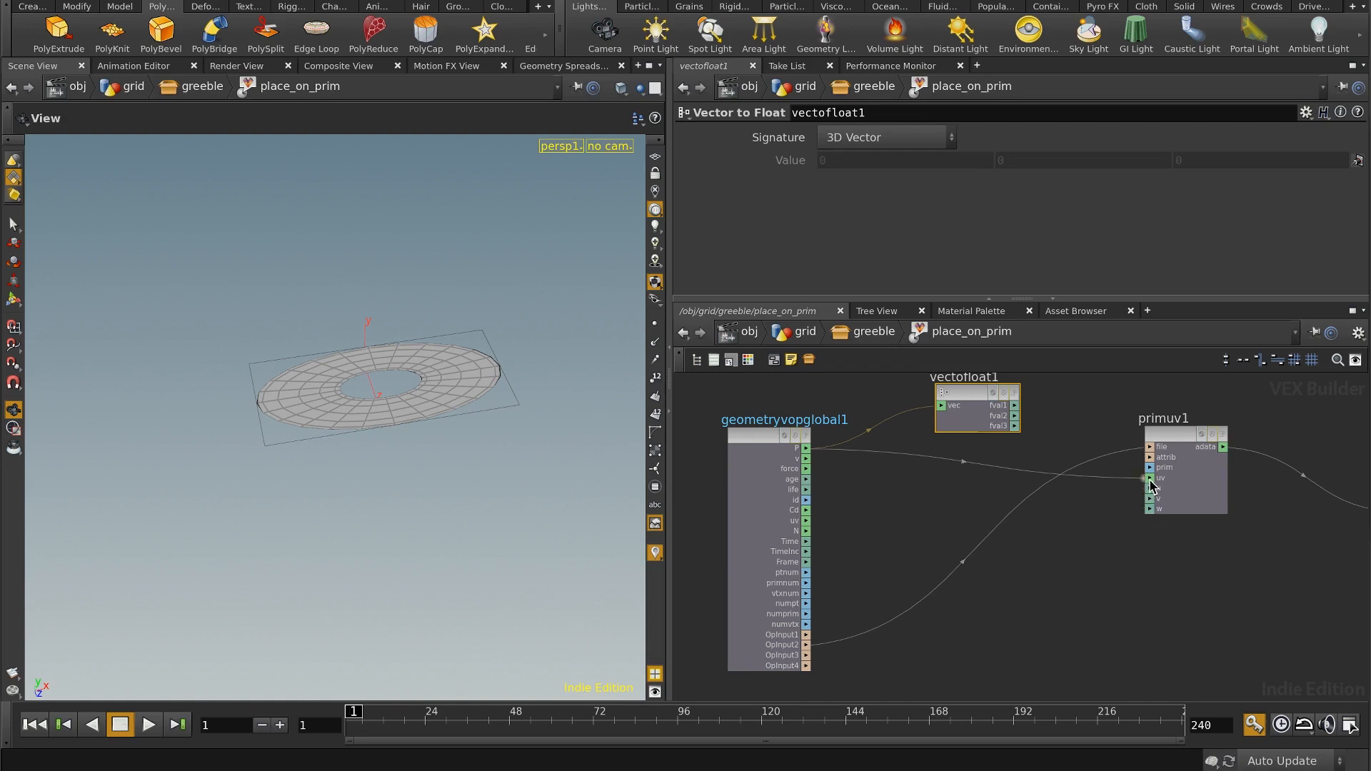
Step: Disconnect P from primuv1's uv input and wire the three Vector to Float outputs into u, v and w
drag(1144, 479, 1072, 572)
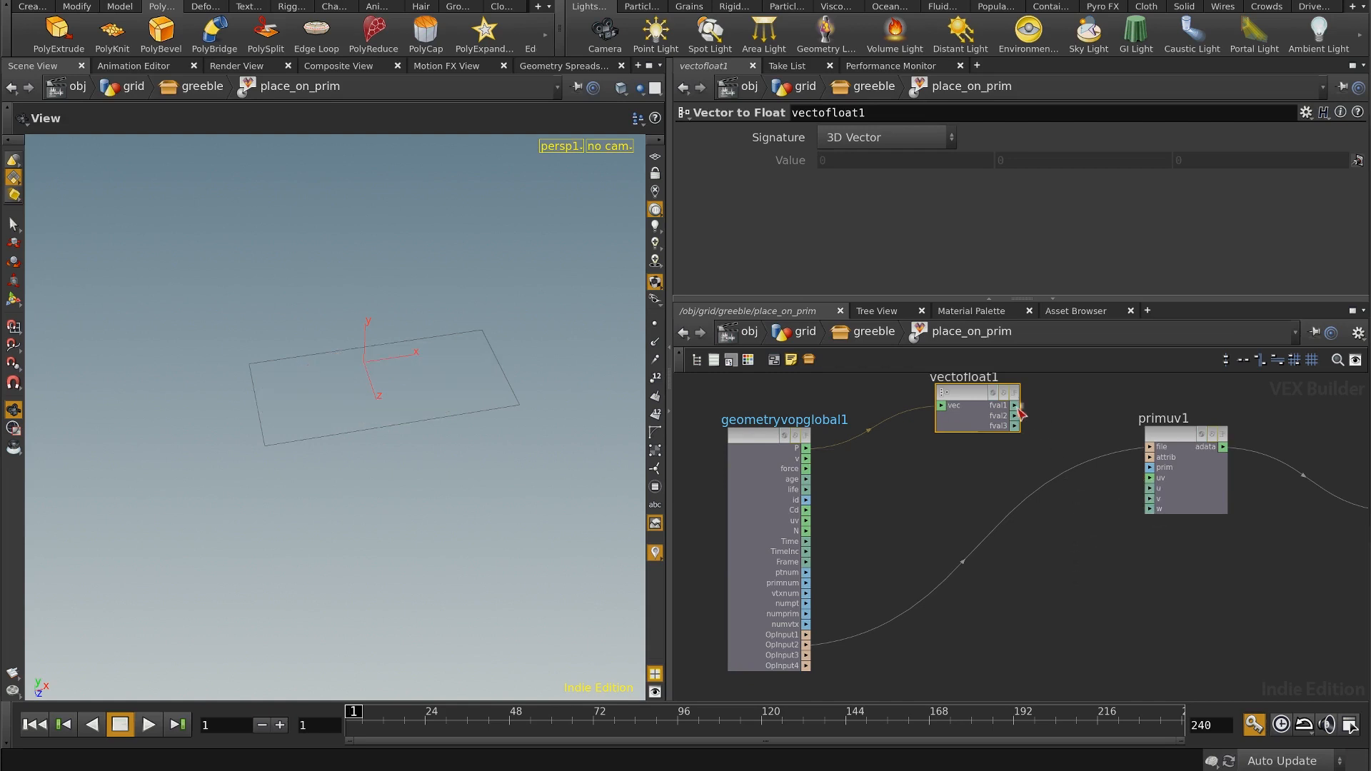
click(1017, 407)
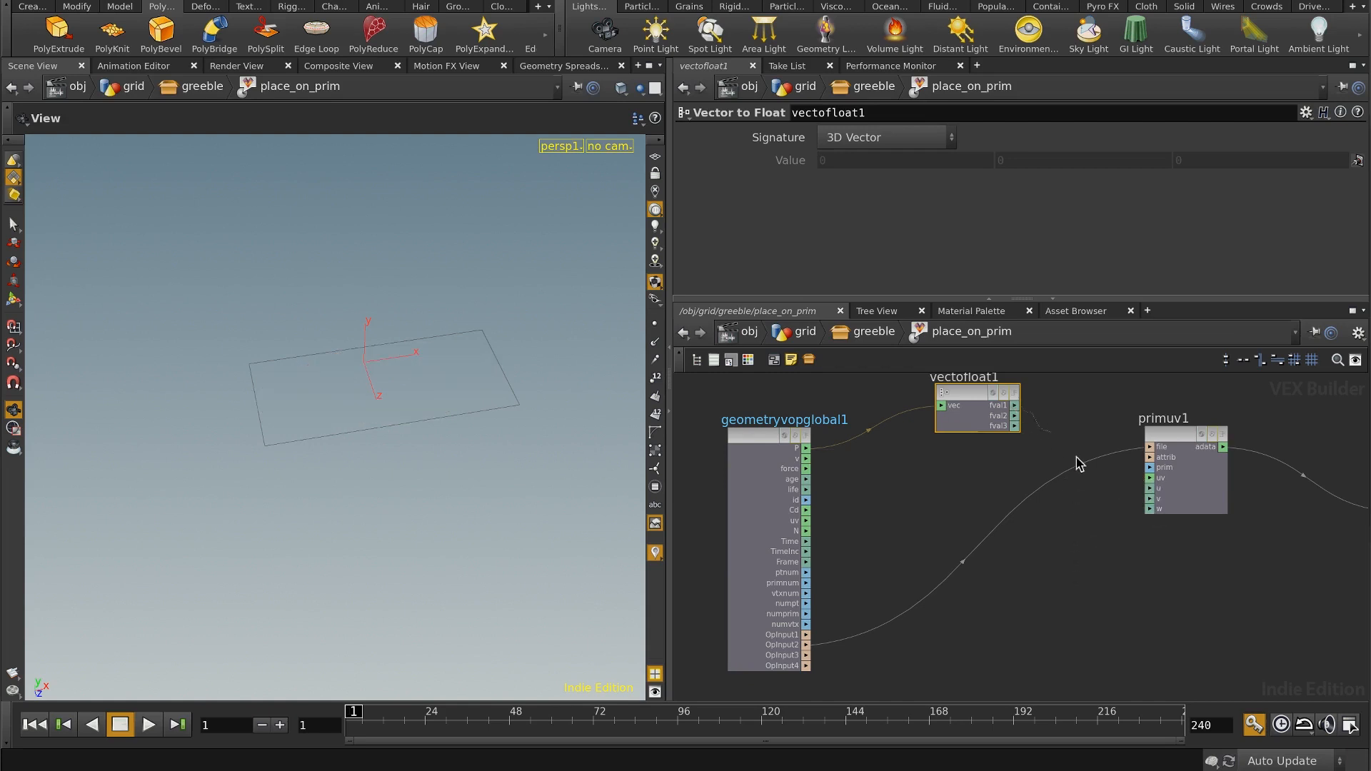
click(1015, 416)
click(1150, 499)
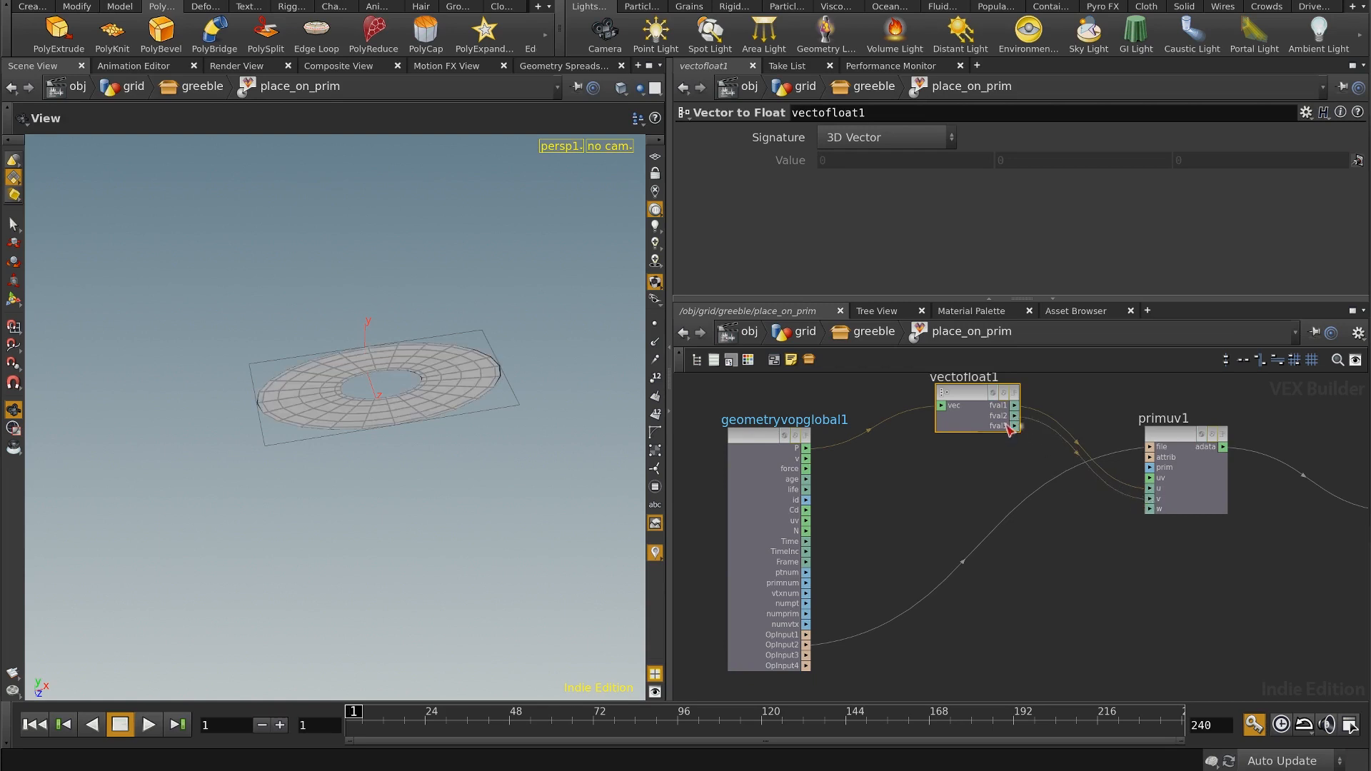
click(1150, 508)
drag(1109, 568, 1057, 582)
mouse_move(527, 415)
mouse_down()
mouse_move(529, 328)
mouse_move(529, 400)
mouse_up()
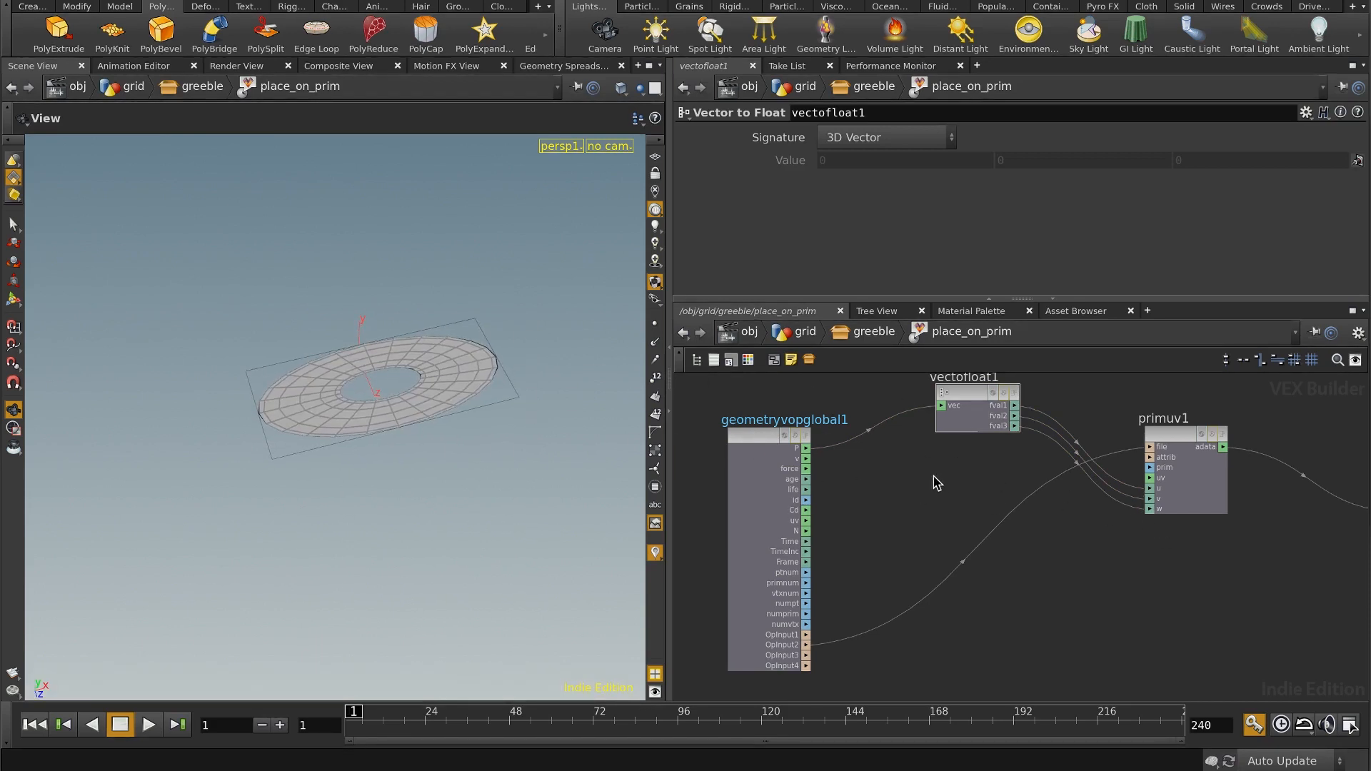
Step: Reconnect the global P directly to primuv1's uv input and delete the Vector to Float node
drag(807, 453, 1091, 542)
click(985, 414)
key(Delete)
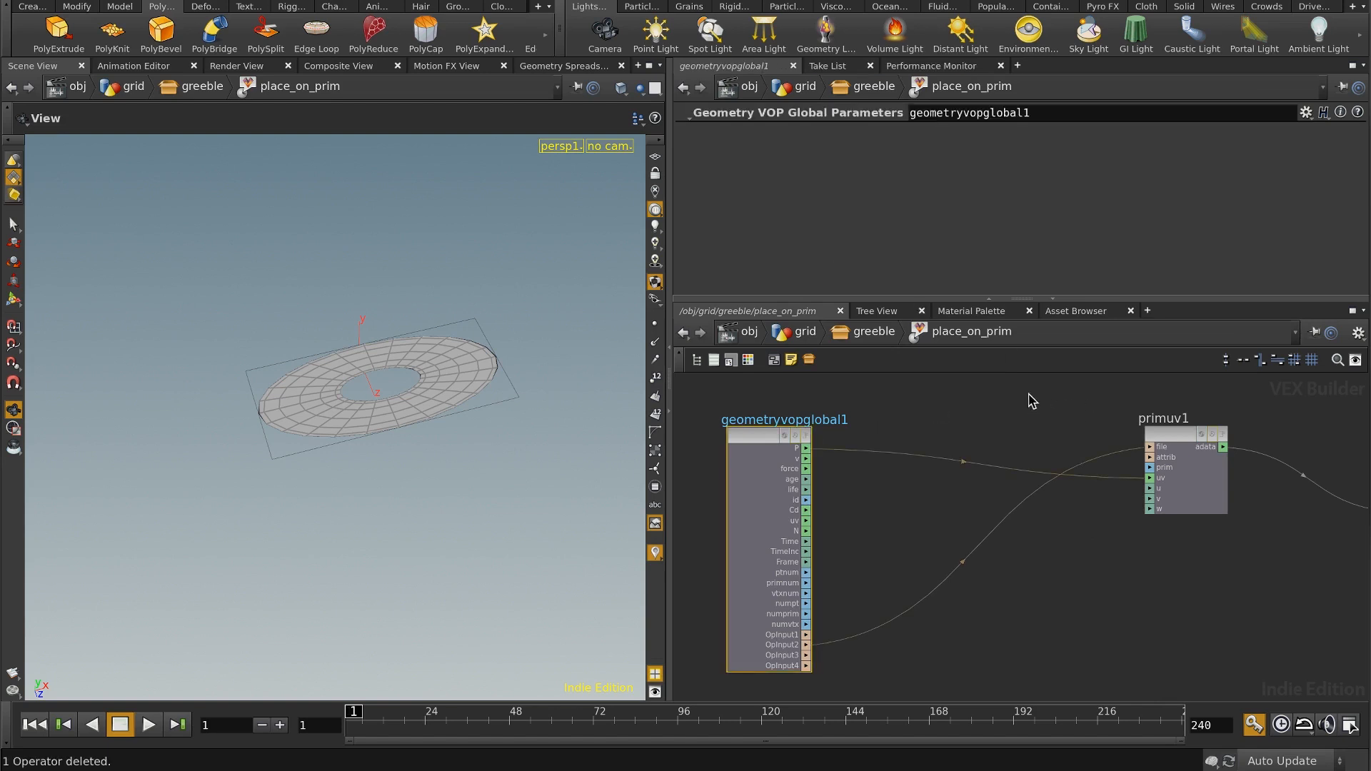
click(1026, 429)
middle_drag(1132, 579, 1044, 550)
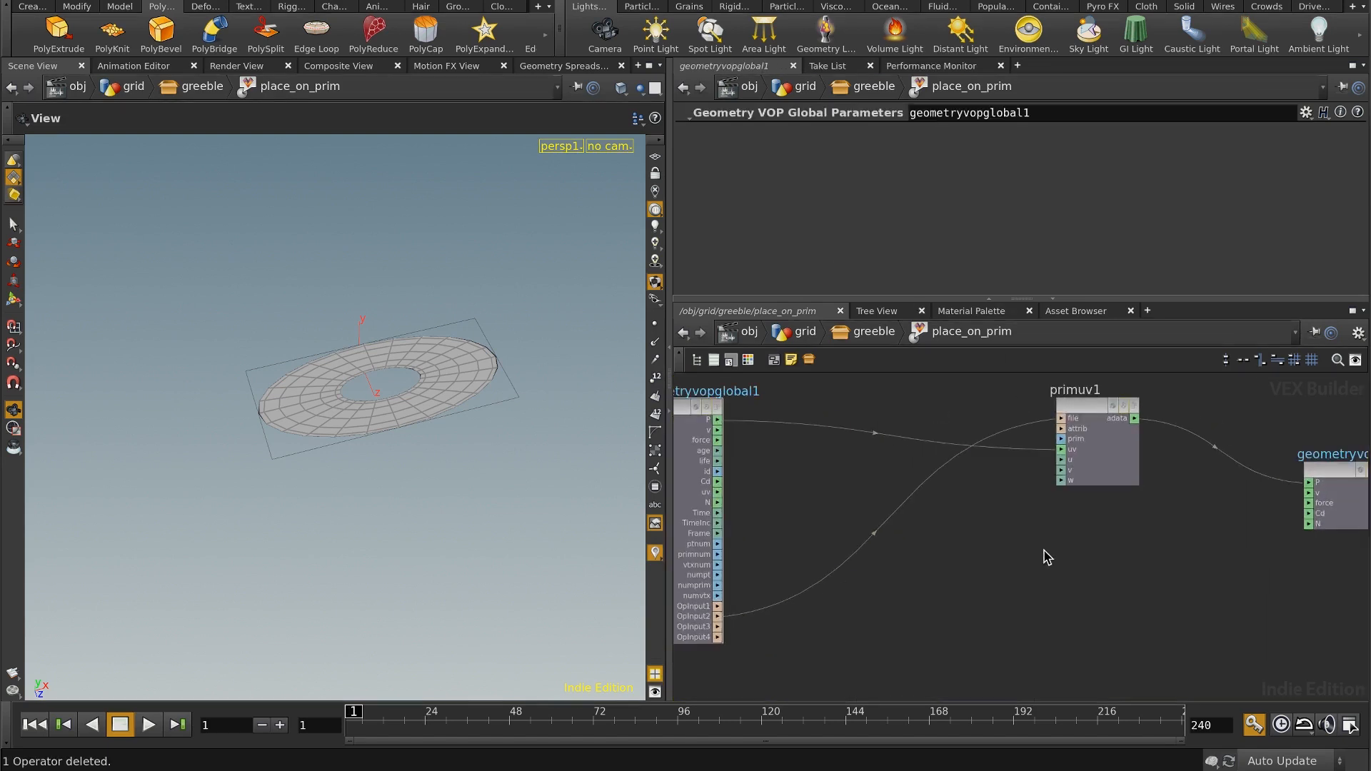
Step: Go back up to the grid network, save the greeble asset's node type and save the scene file
click(882, 336)
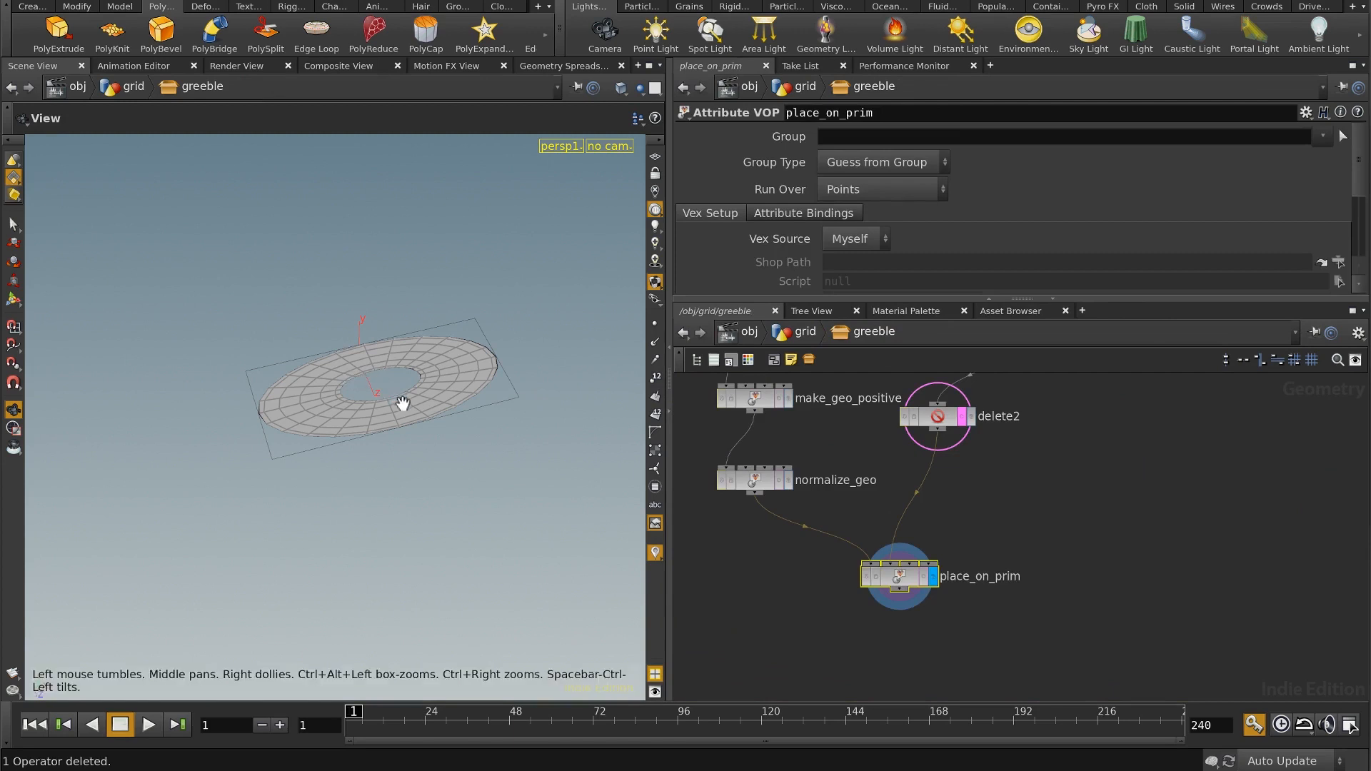
drag(402, 404, 627, 388)
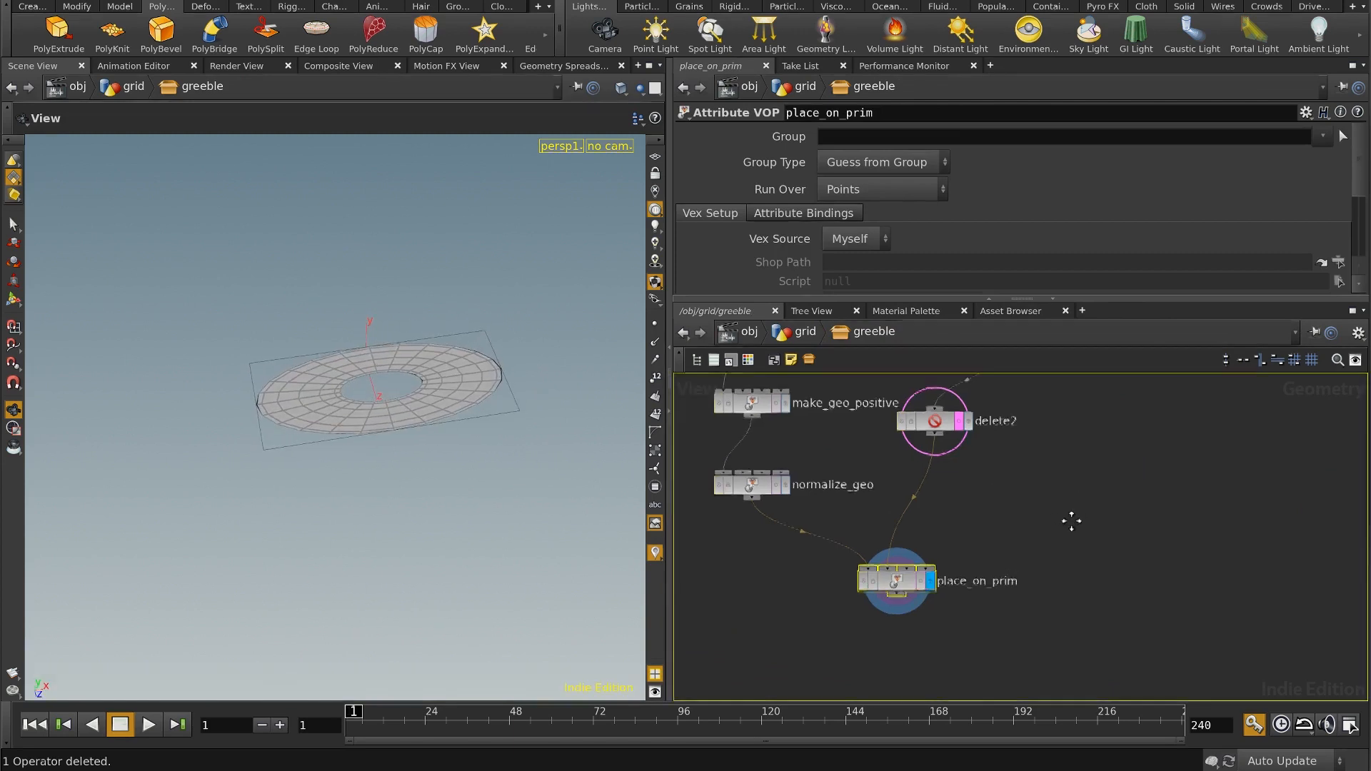
mouse_move(1072, 521)
middle_down()
mouse_move(1059, 606)
mouse_move(1069, 537)
middle_up()
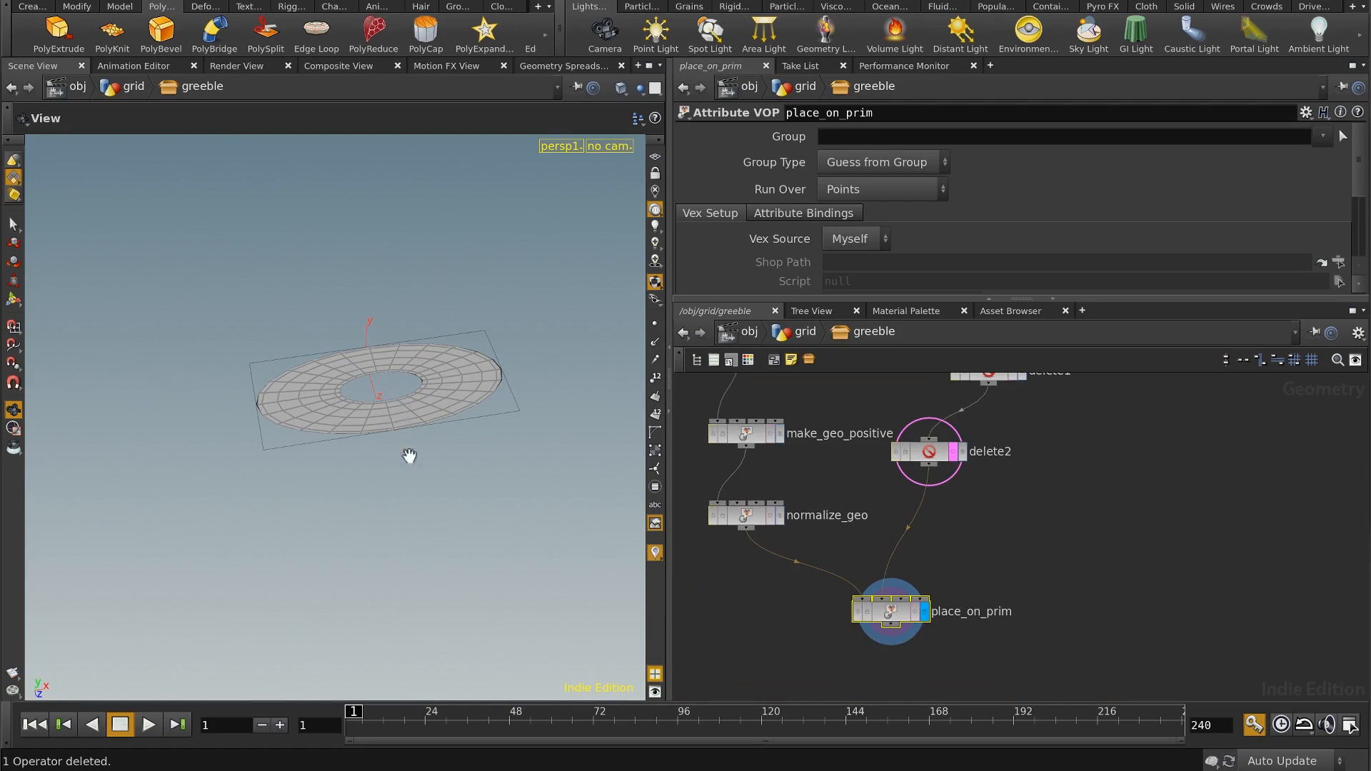
drag(409, 456, 398, 395)
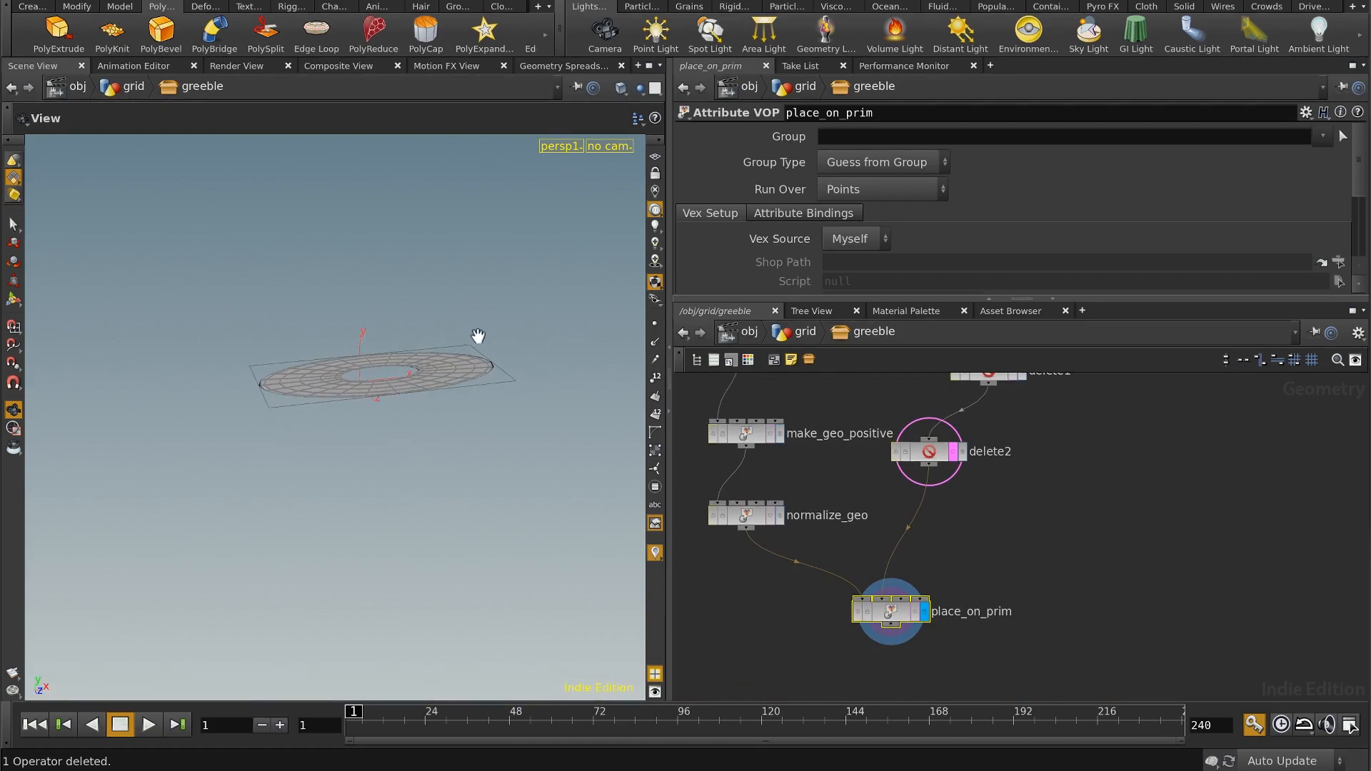
click(806, 332)
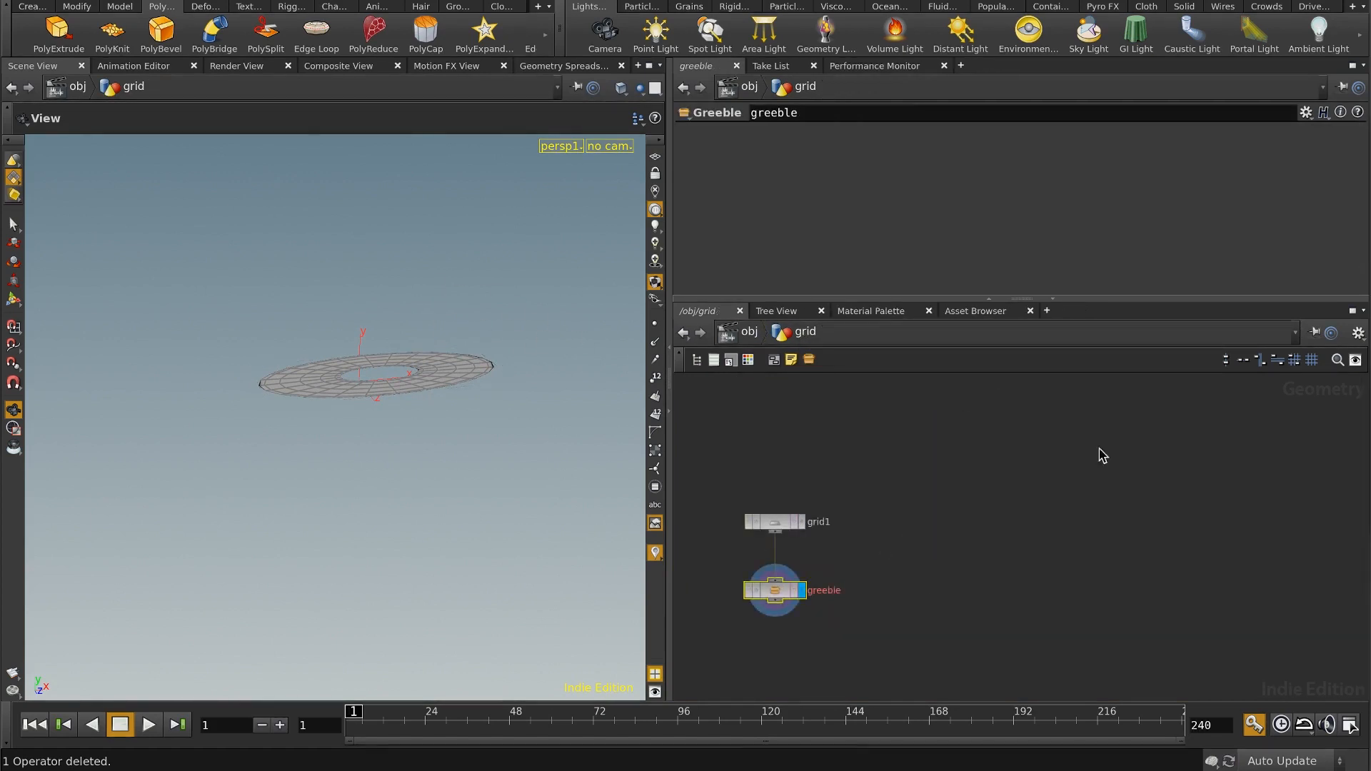
right_click(785, 596)
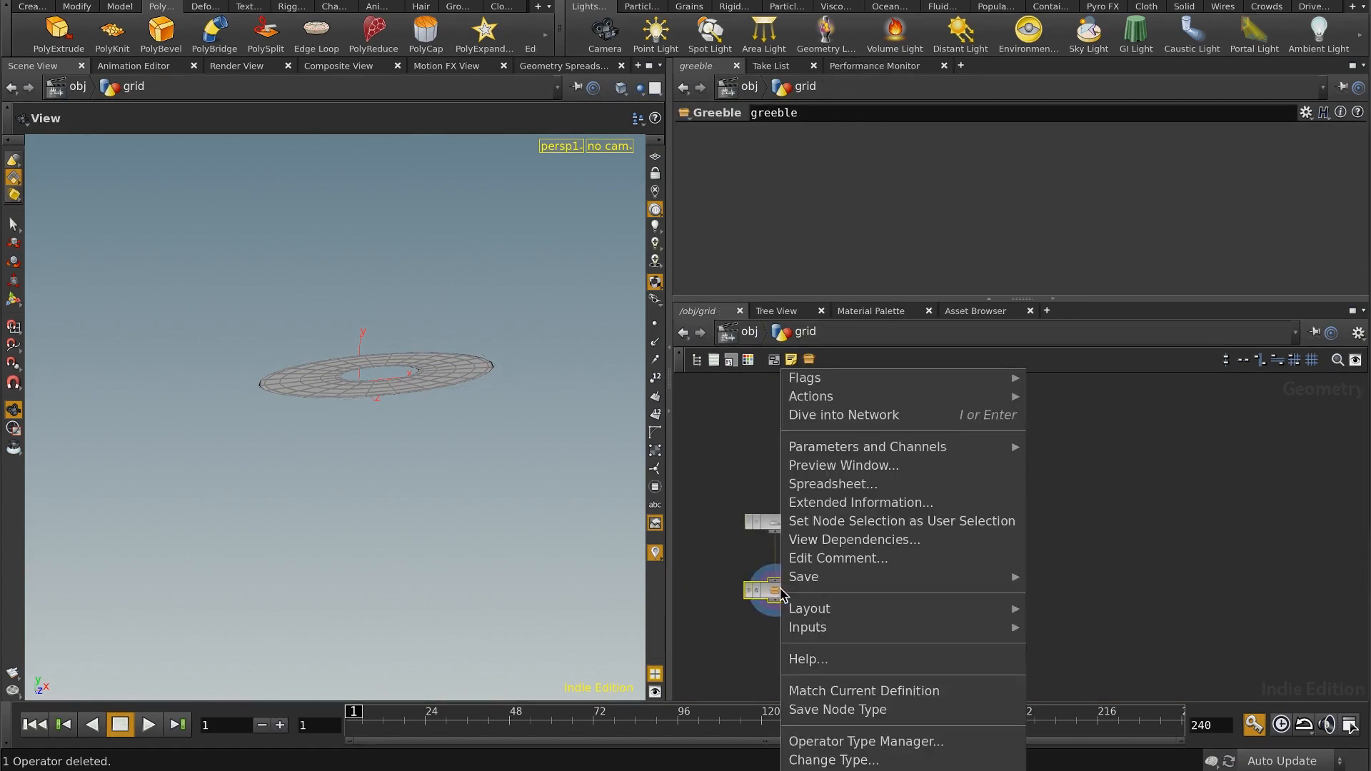
click(871, 711)
click(178, 2)
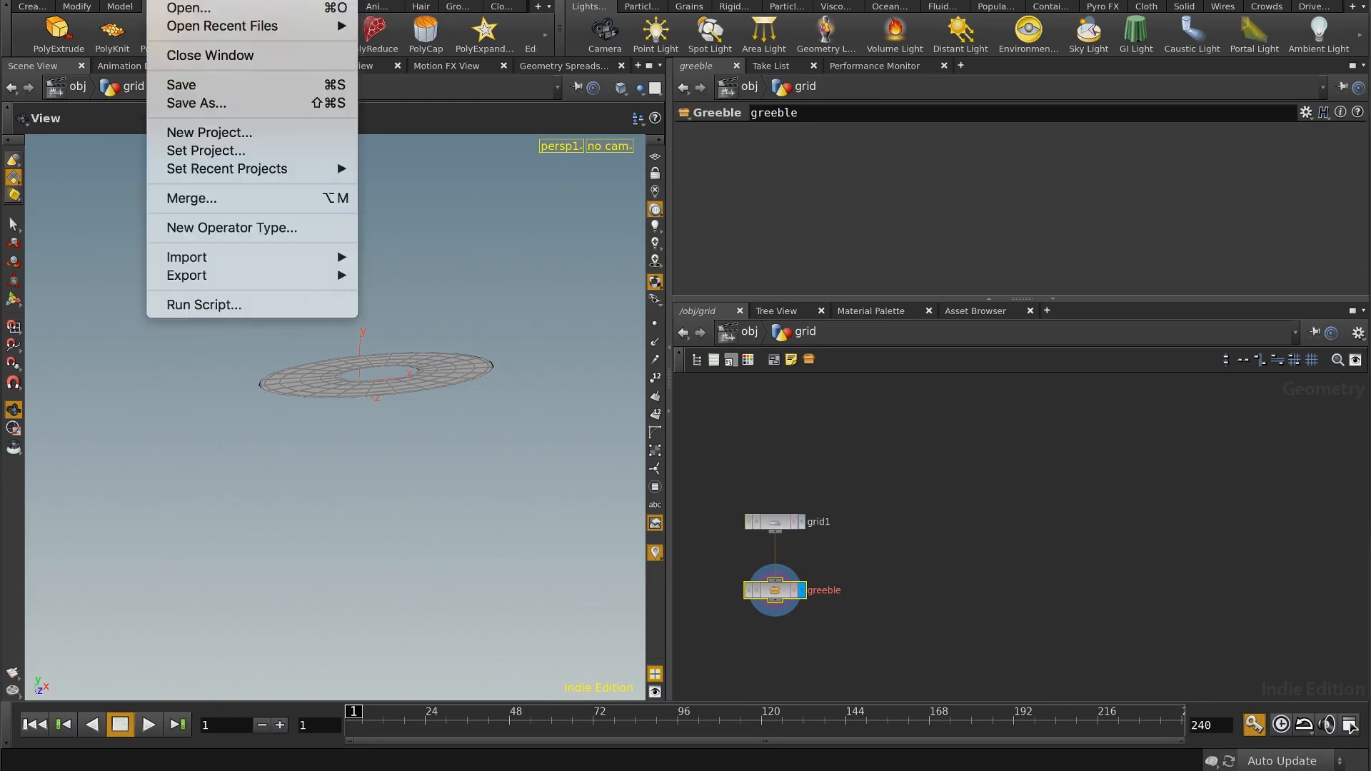
click(192, 84)
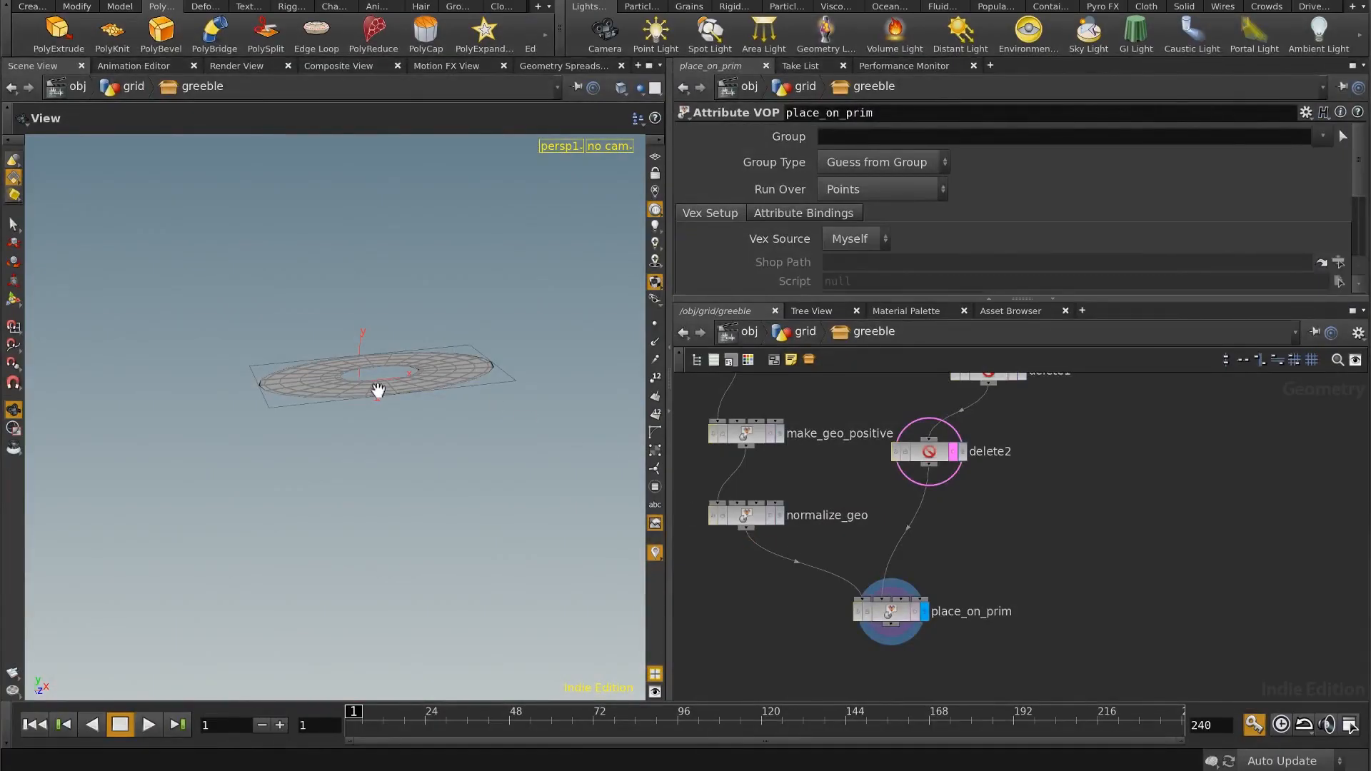
Step: Reopen the place_on_prim network and place a copy of primuv1 with the same input connections below the original
middle_drag(1047, 554, 1171, 543)
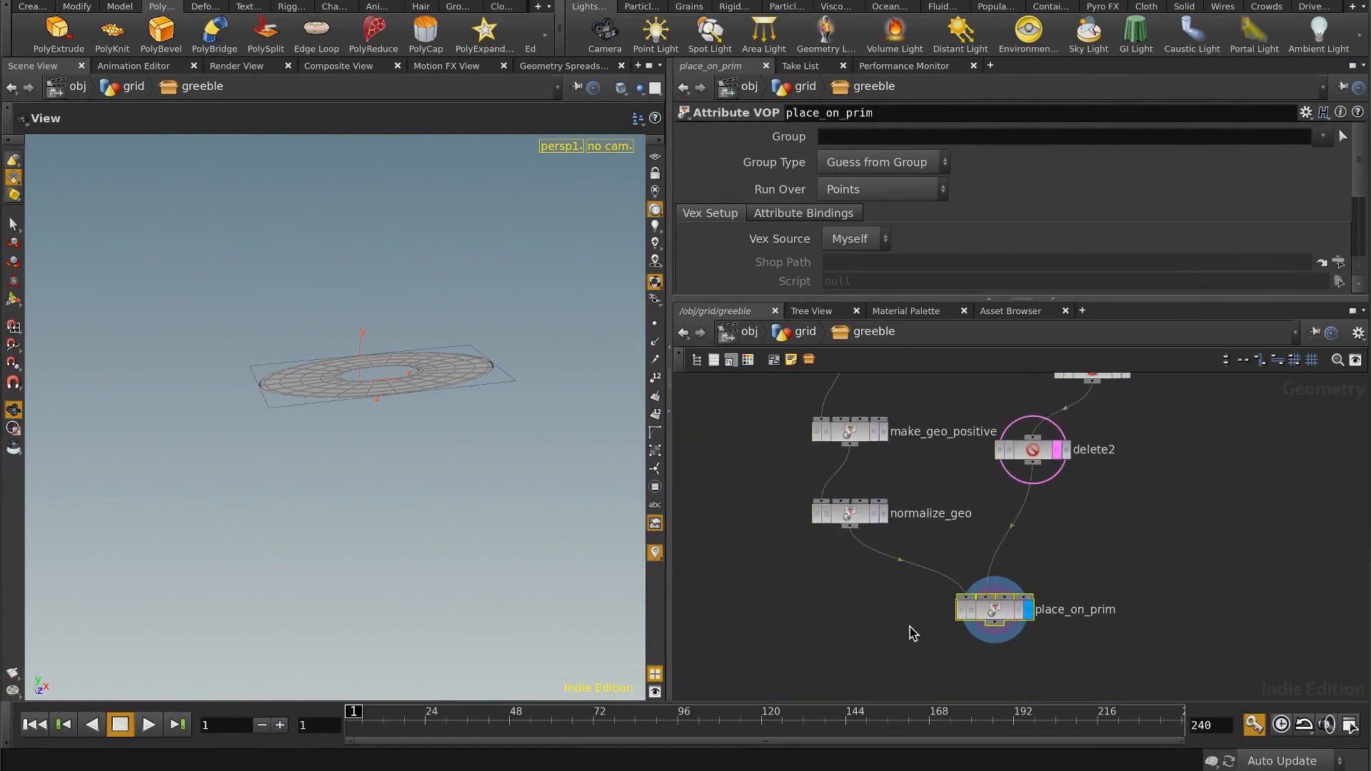
key(i)
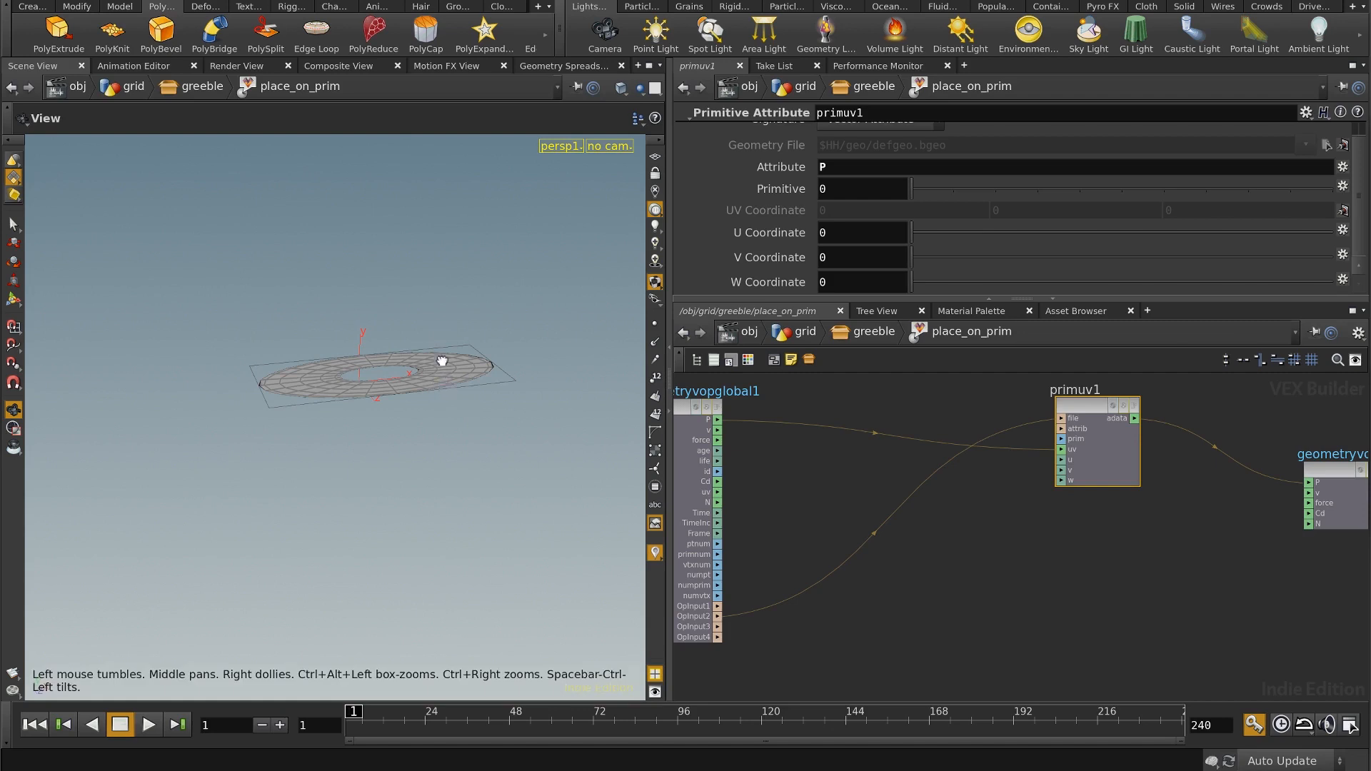
drag(444, 361, 453, 426)
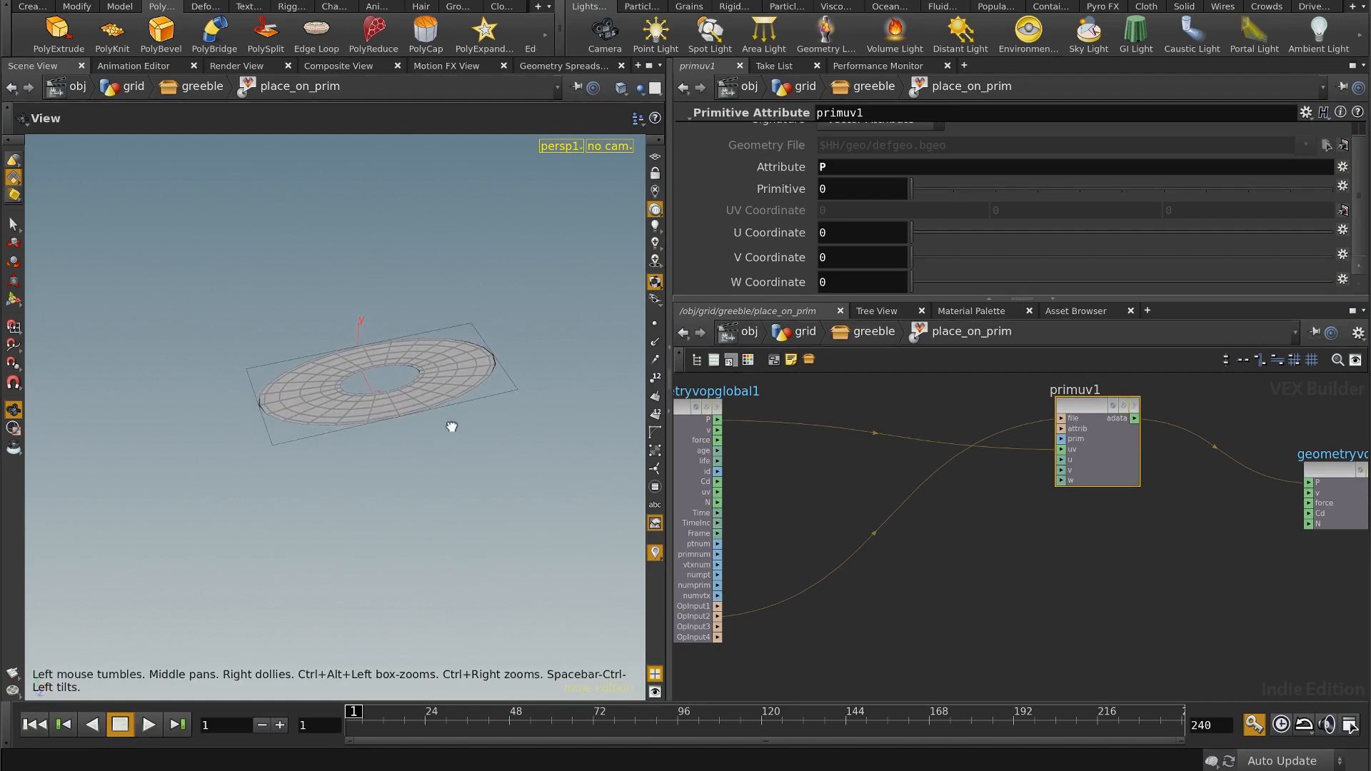
mouse_move(942, 609)
middle_down()
mouse_move(933, 593)
mouse_move(945, 587)
middle_up()
click(977, 560)
drag(1028, 529, 1153, 401)
key(ctrl+c)
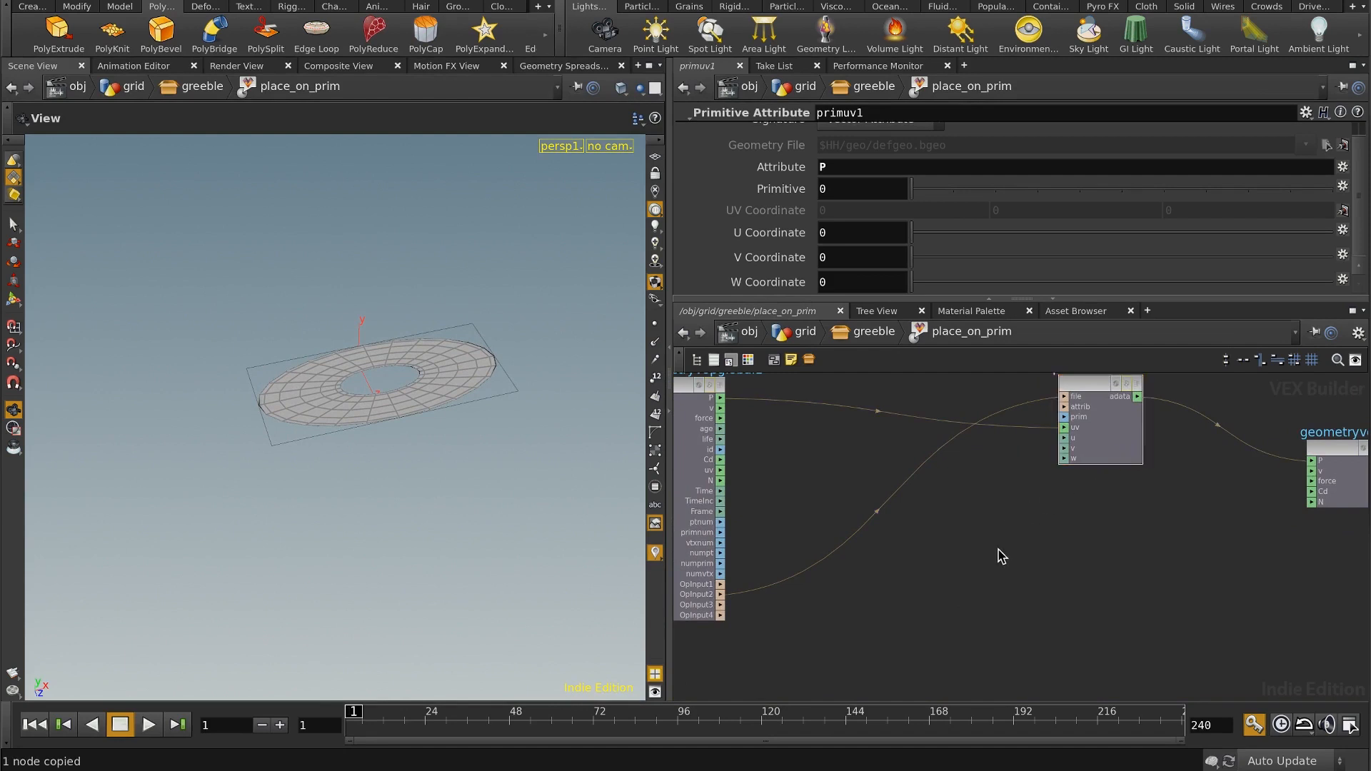
key(ctrl+v)
drag(1007, 509, 1093, 562)
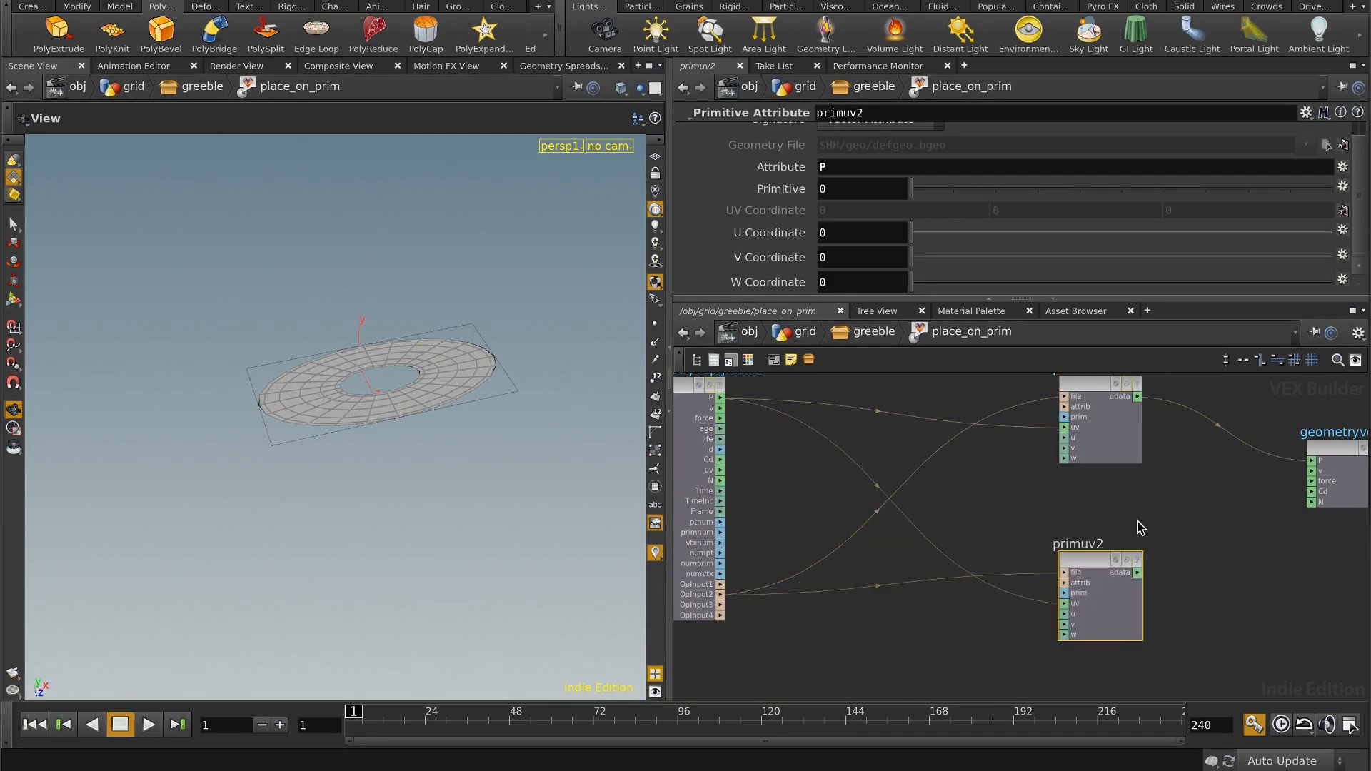
Step: Set the copied primitive attribute node's attribute to N and move the node farther below primuv1
middle_drag(1142, 509, 1081, 507)
drag(1106, 522, 982, 651)
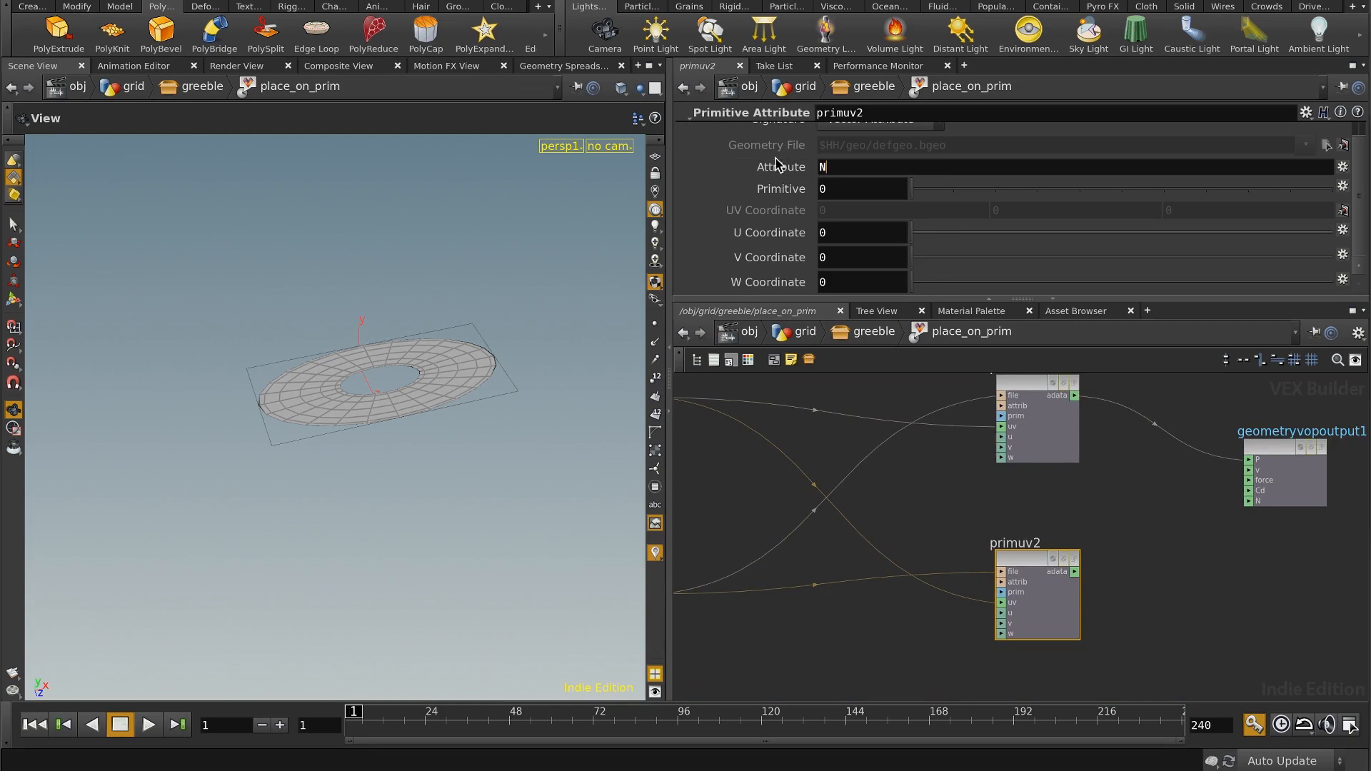
click(1146, 527)
mouse_move(1163, 528)
middle_down()
mouse_move(1117, 530)
mouse_move(1142, 533)
mouse_move(1145, 509)
middle_up()
scroll(1155, 513, down, 3)
drag(1030, 537, 1047, 625)
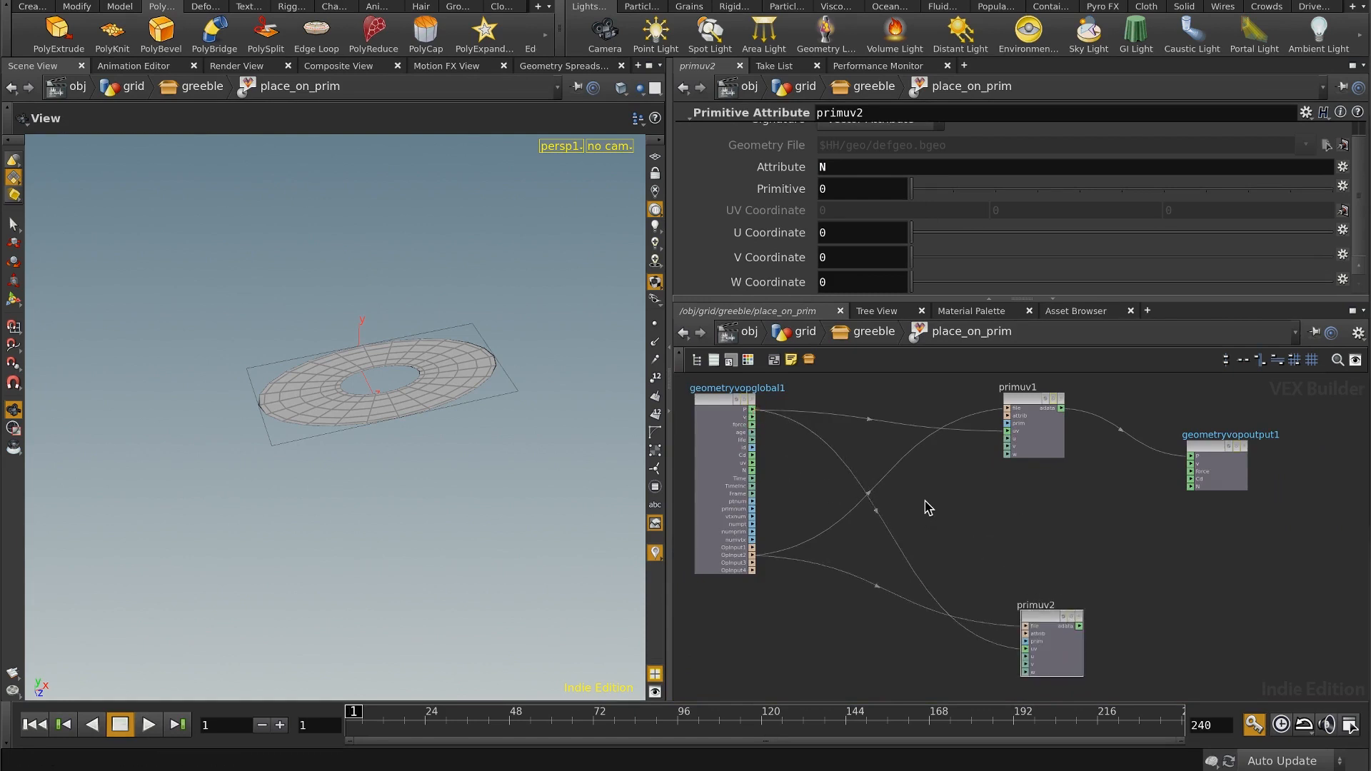
Step: Add a Vector to Float node and feed it the global parameters node's P
key(Tab)
text(vec)
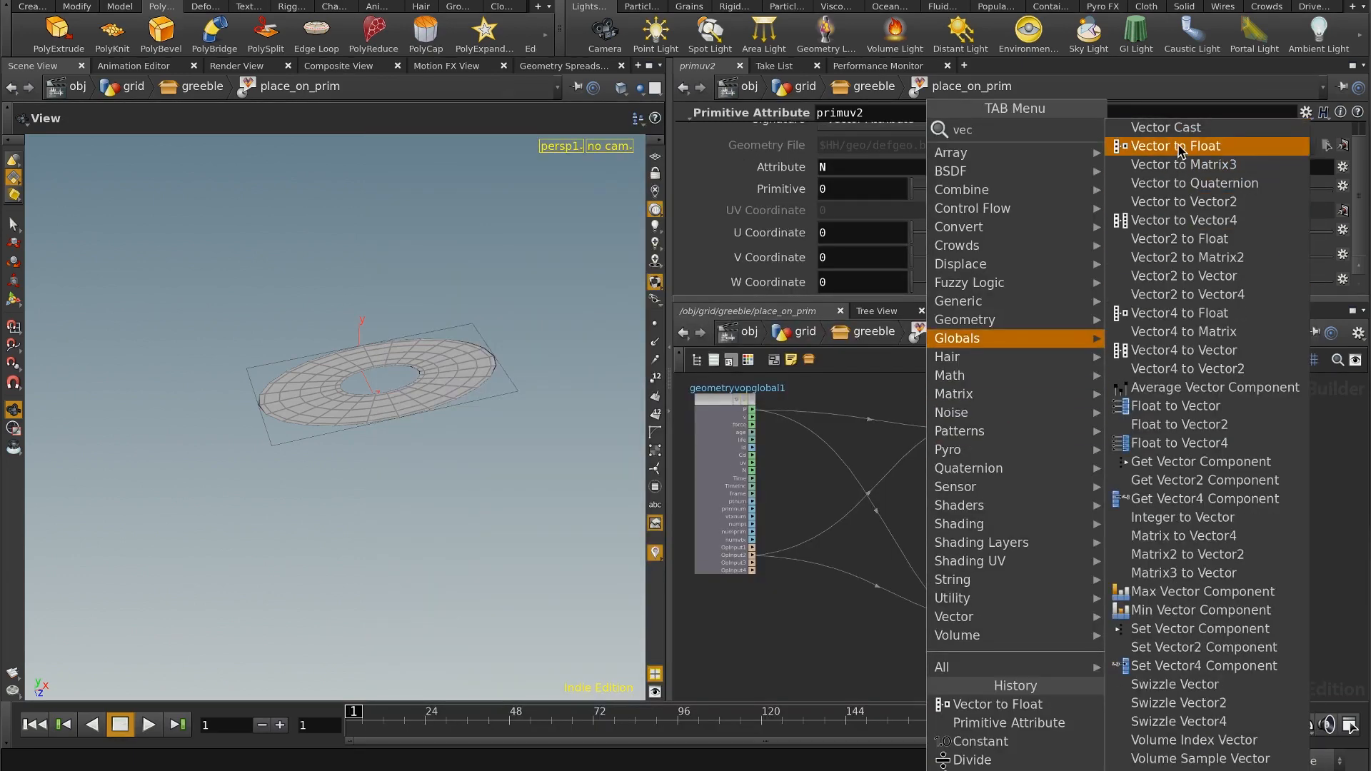
click(1179, 148)
click(935, 523)
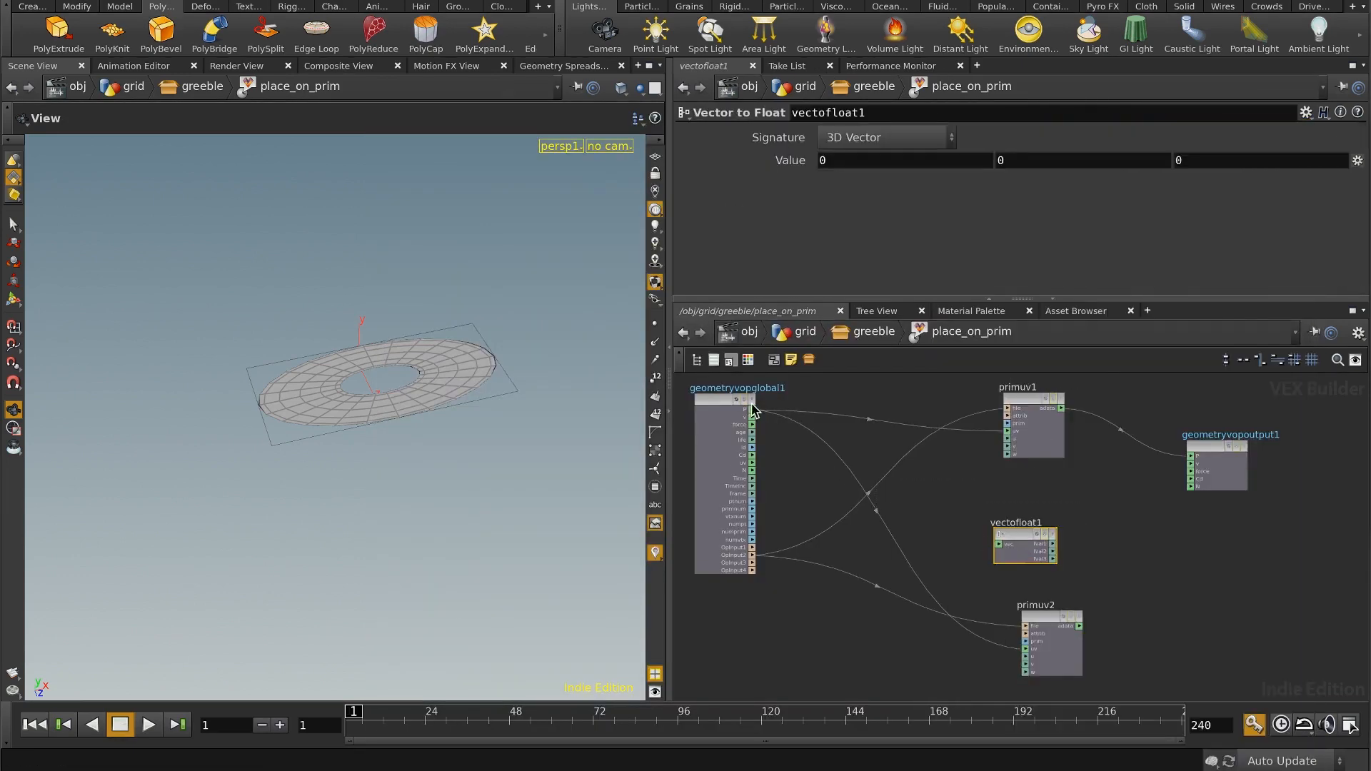
click(1000, 545)
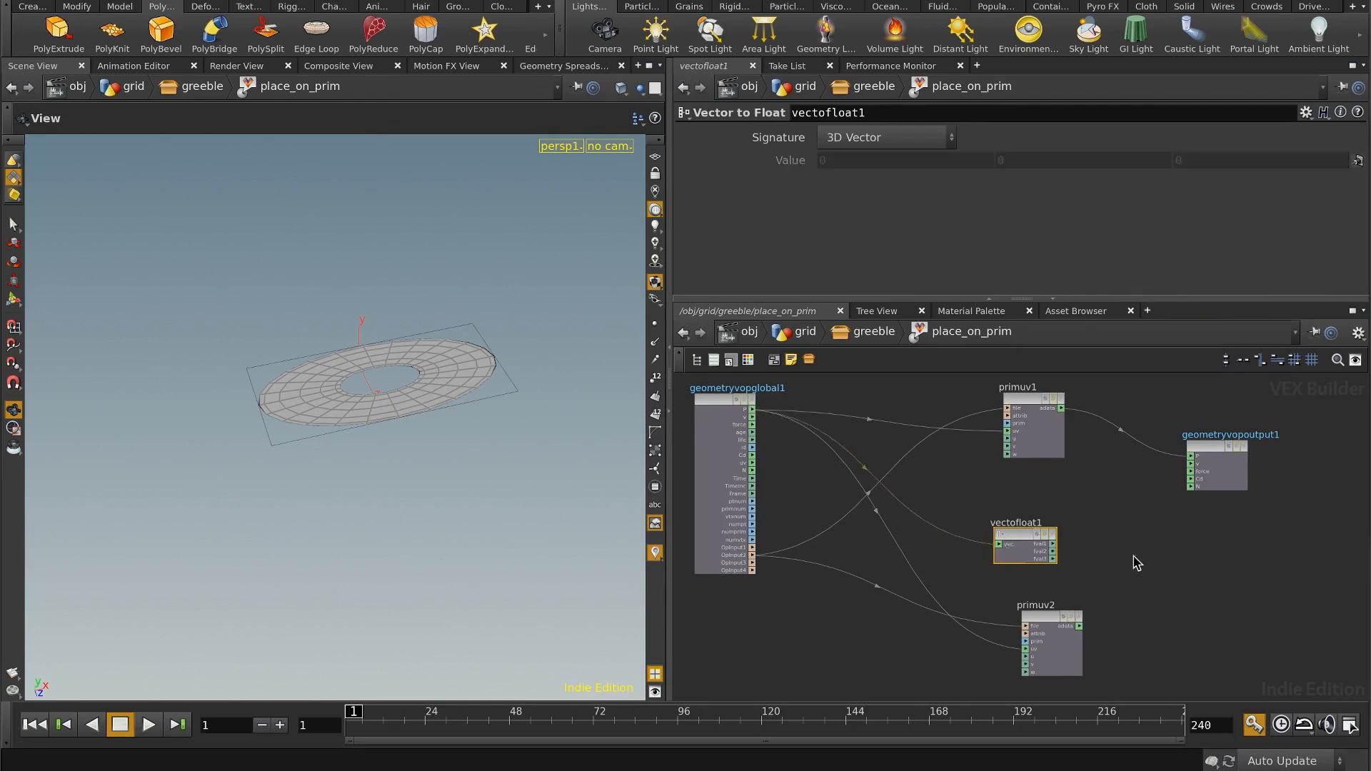
Step: Move the Vector to Float node below primuv2 and align primuv2 directly above it
middle_drag(1099, 551, 1094, 473)
drag(1021, 461, 1007, 630)
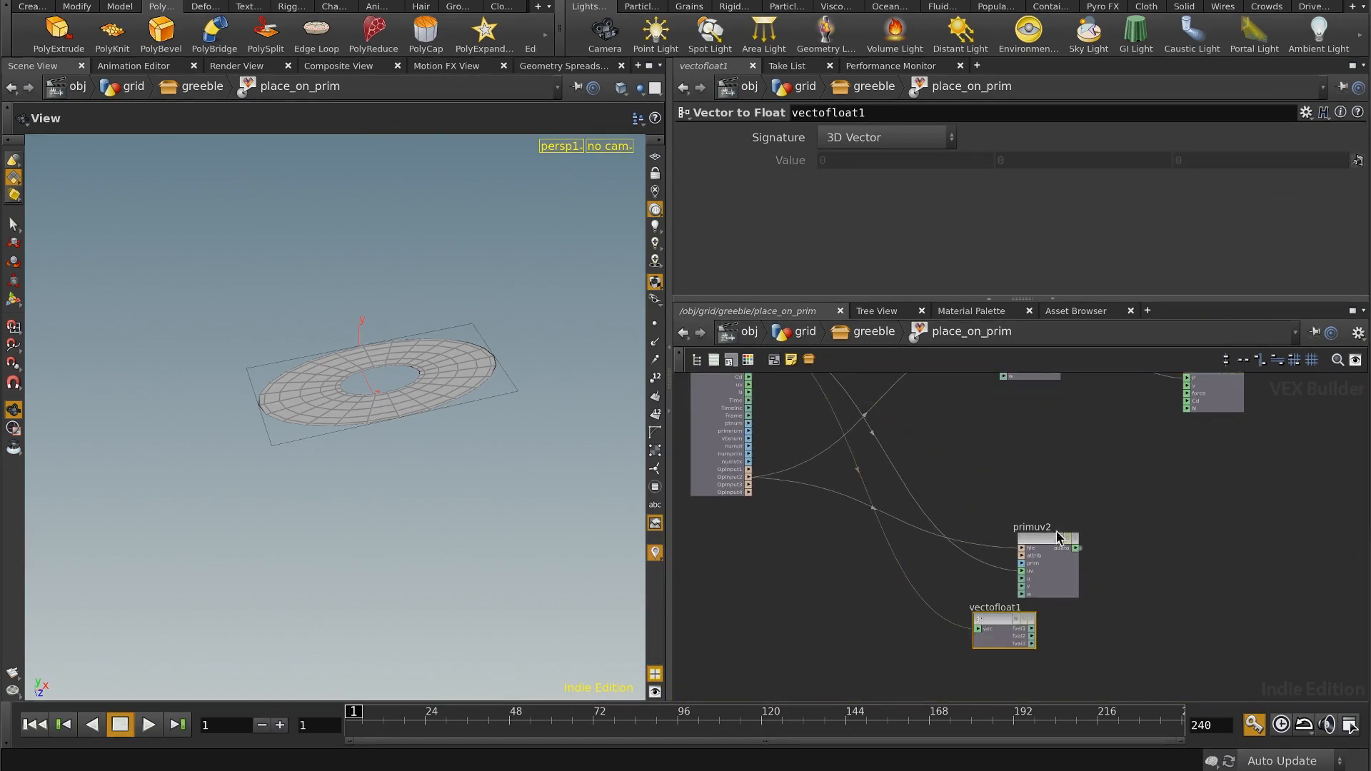
drag(1037, 543, 992, 518)
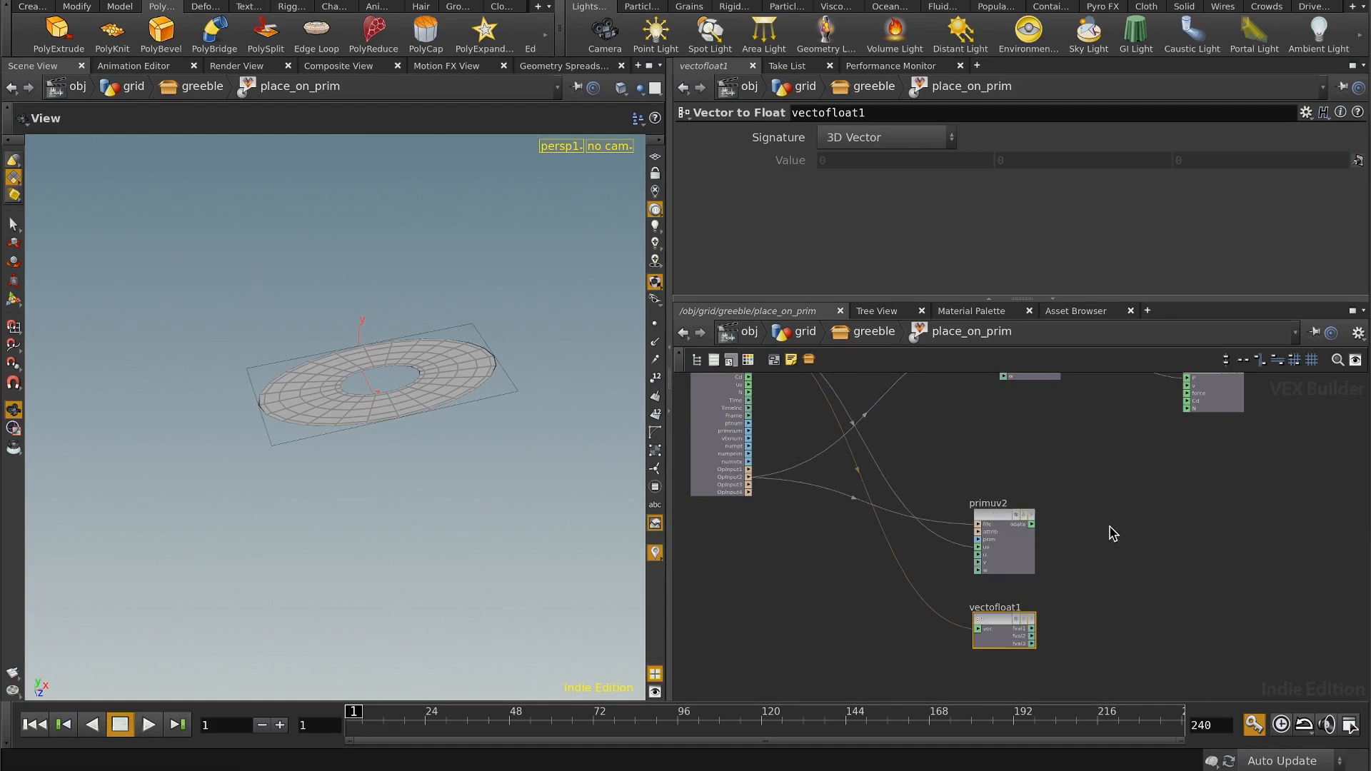
middle_drag(1093, 541, 1076, 525)
scroll(1100, 505, up, 1)
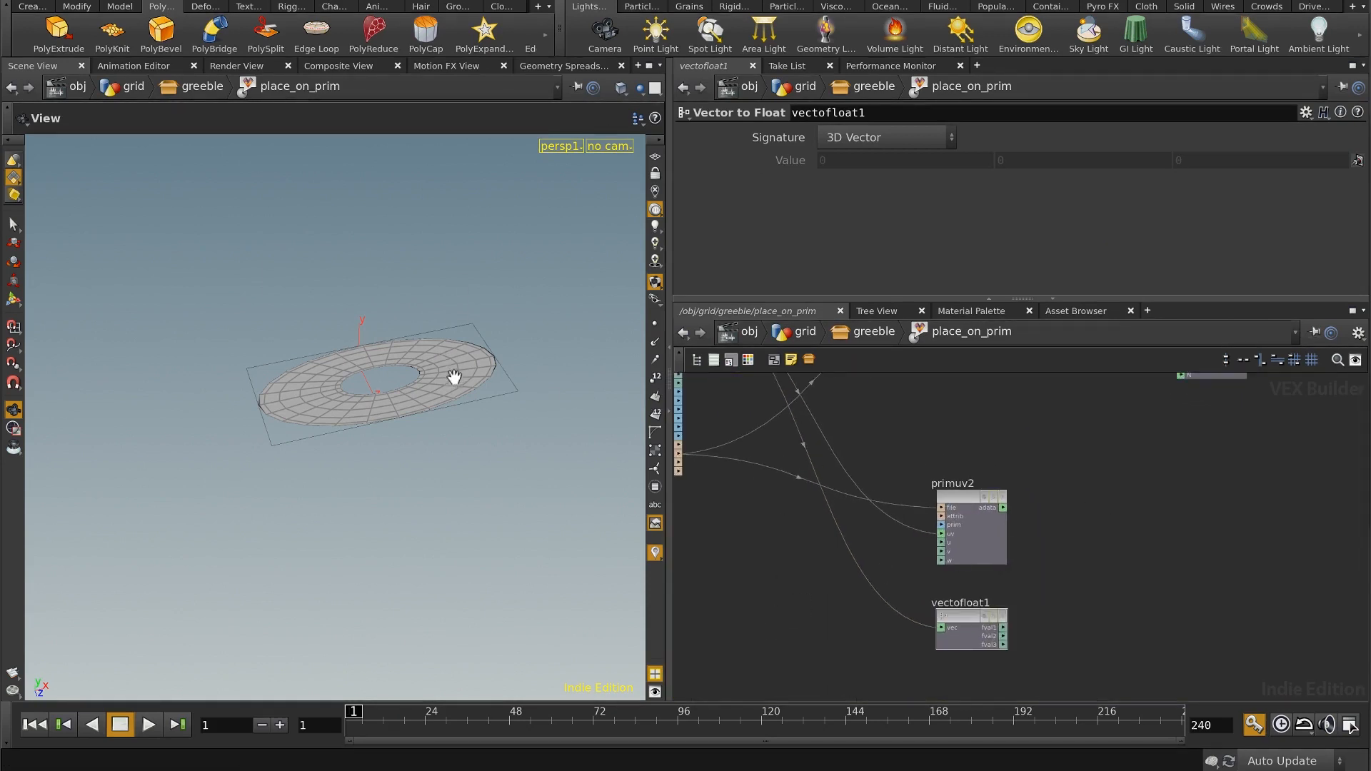
Step: Add a Normalize node fed by primuv2's adata output and arrange the two nodes side by side
drag(447, 392, 408, 400)
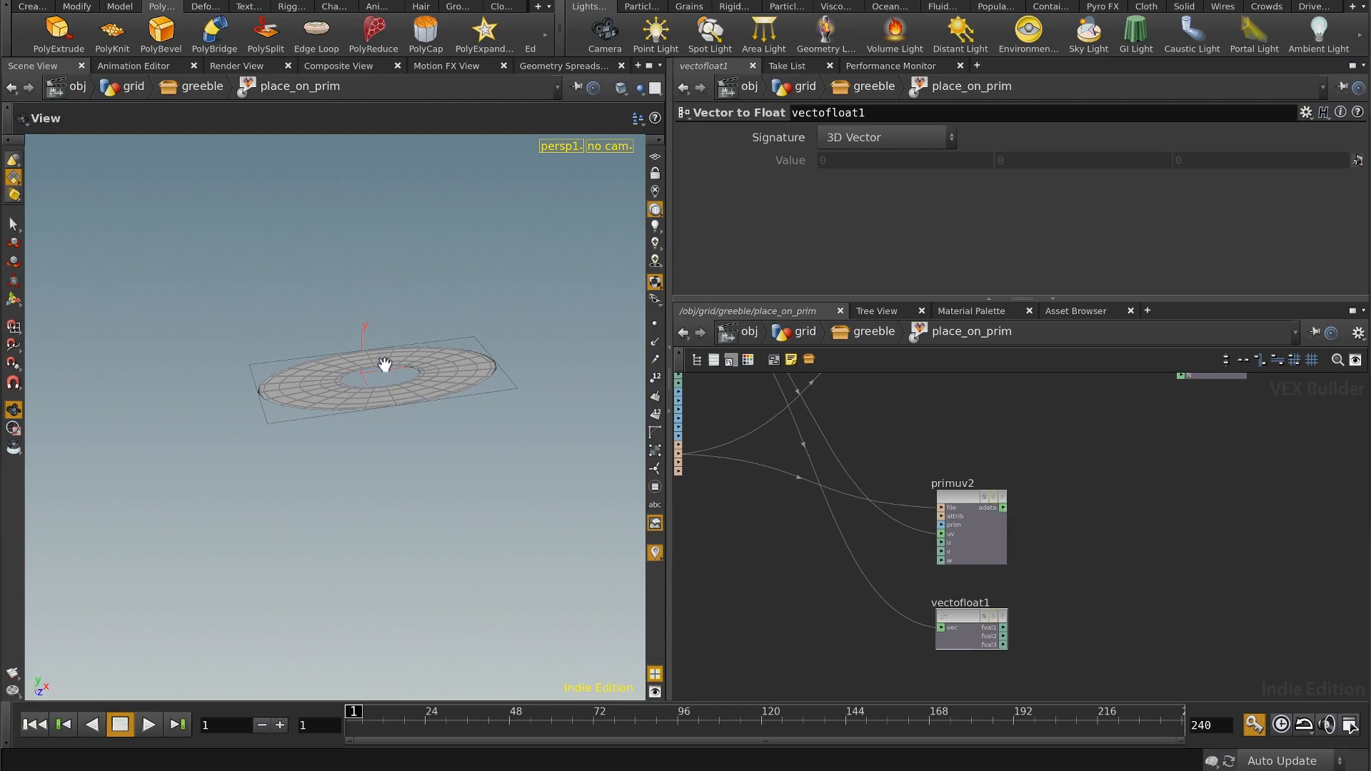
key(Tab)
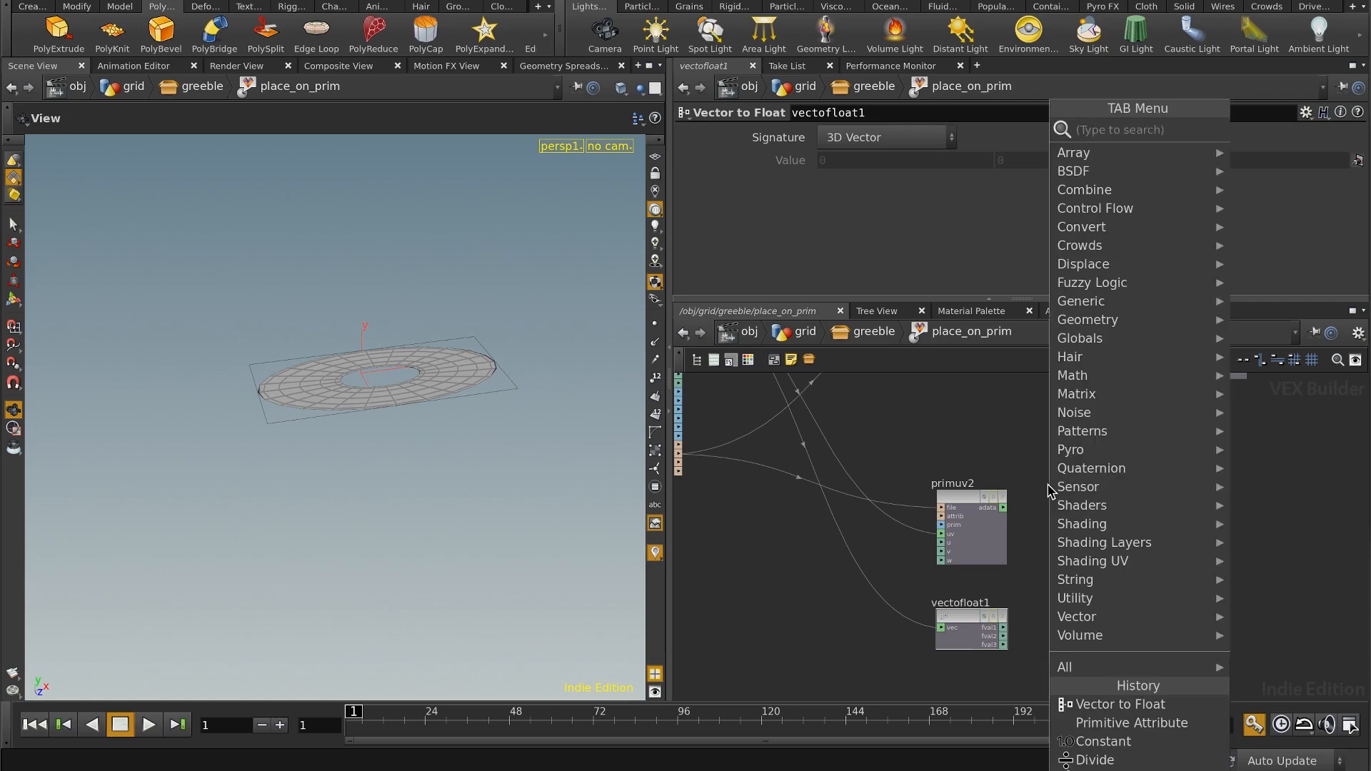
text(norma)
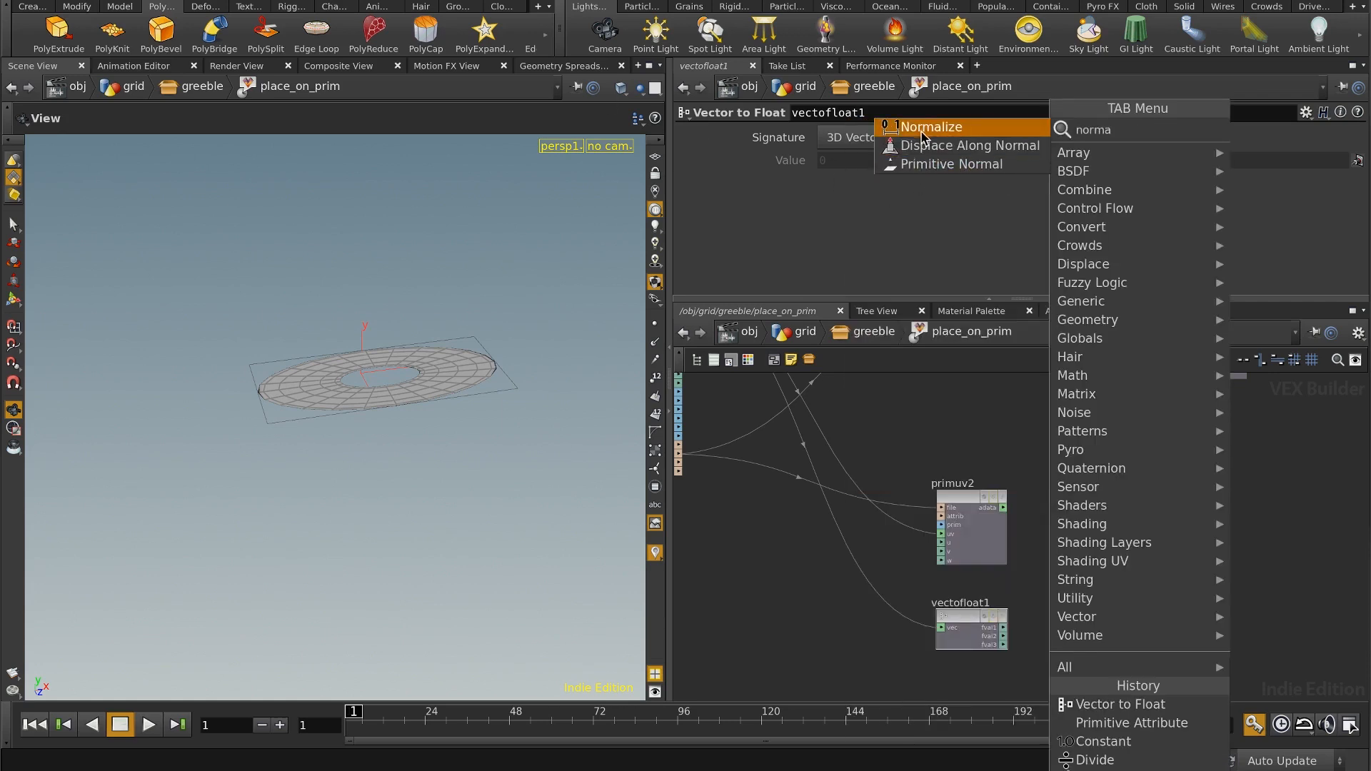
click(931, 127)
click(1071, 513)
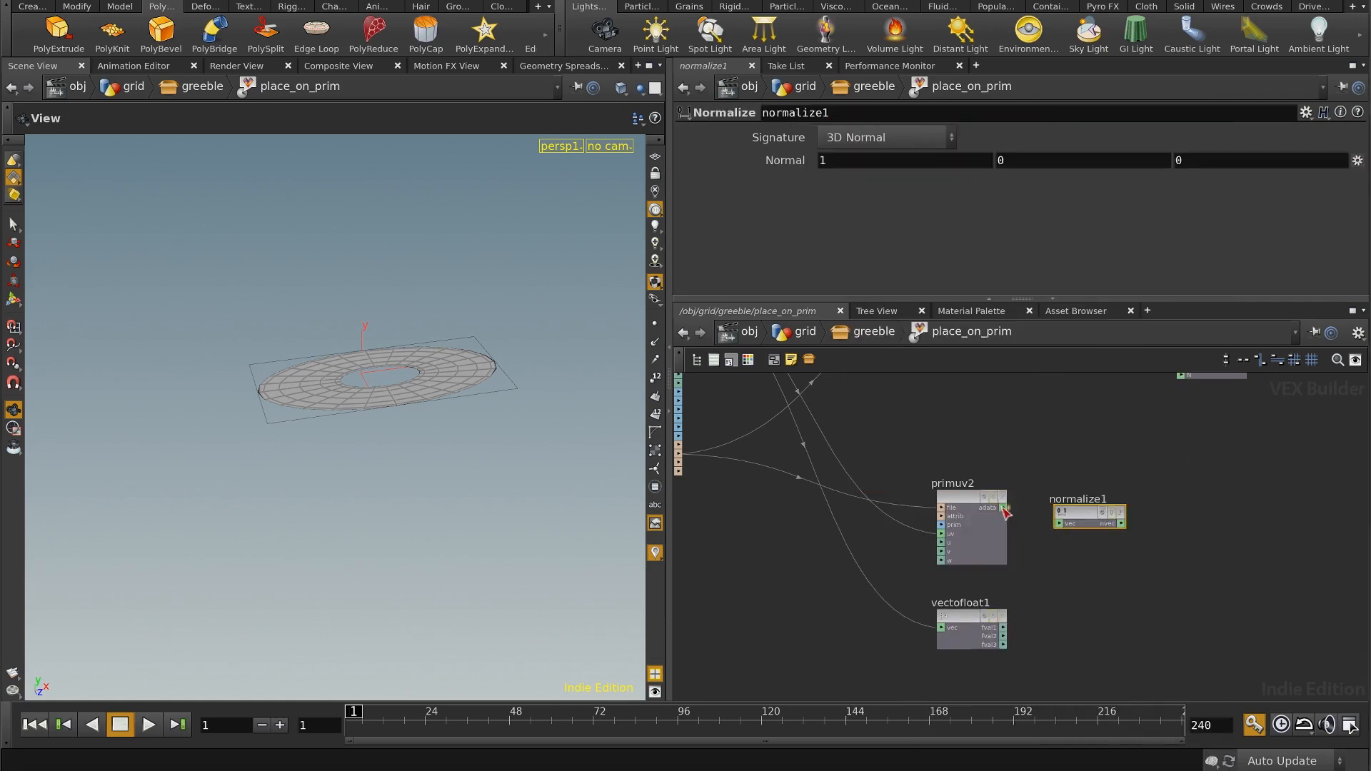
click(1062, 522)
drag(968, 497, 941, 497)
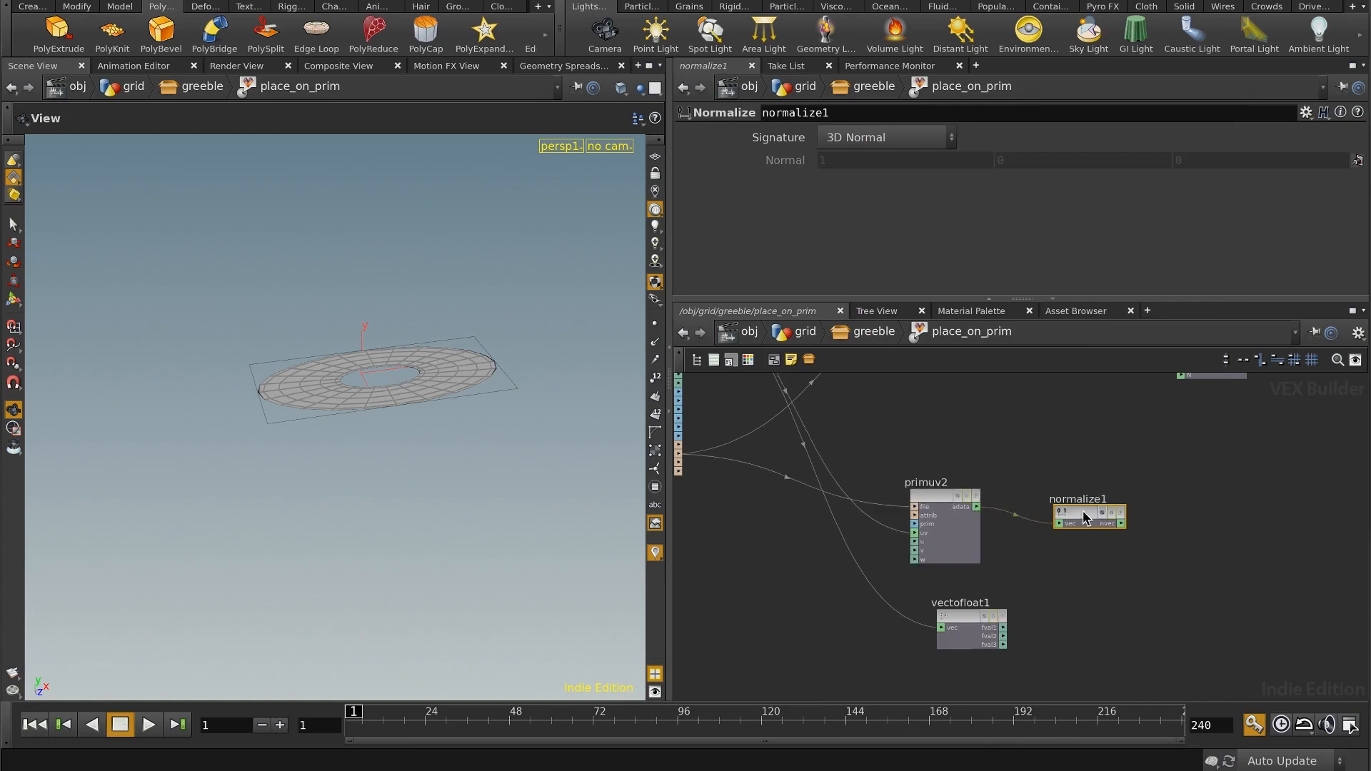
drag(1079, 516, 1036, 502)
middle_drag(1156, 566, 1078, 561)
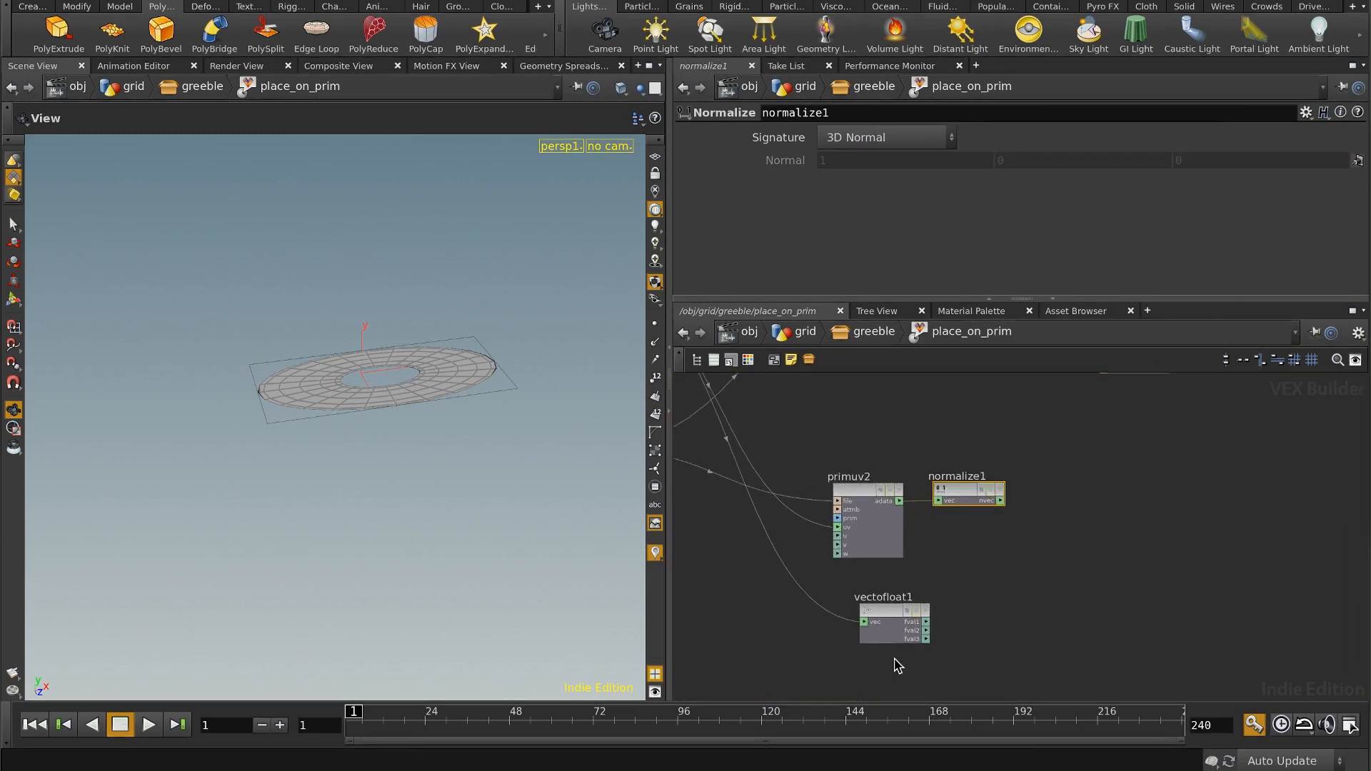
Step: Add a Multiply node and wire the Normalize output and the Vector to Float node's fval3 into it
click(1031, 545)
key(Tab)
text(mu)
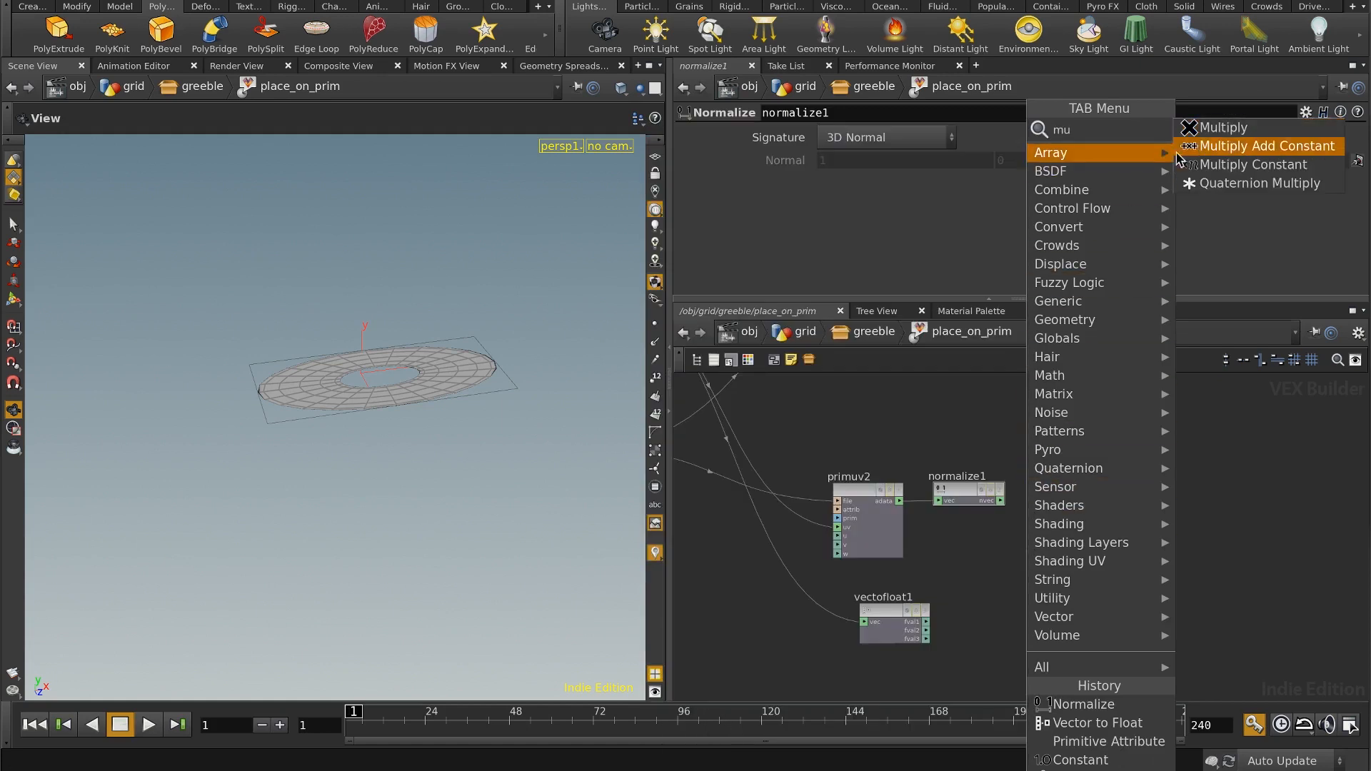
click(1221, 127)
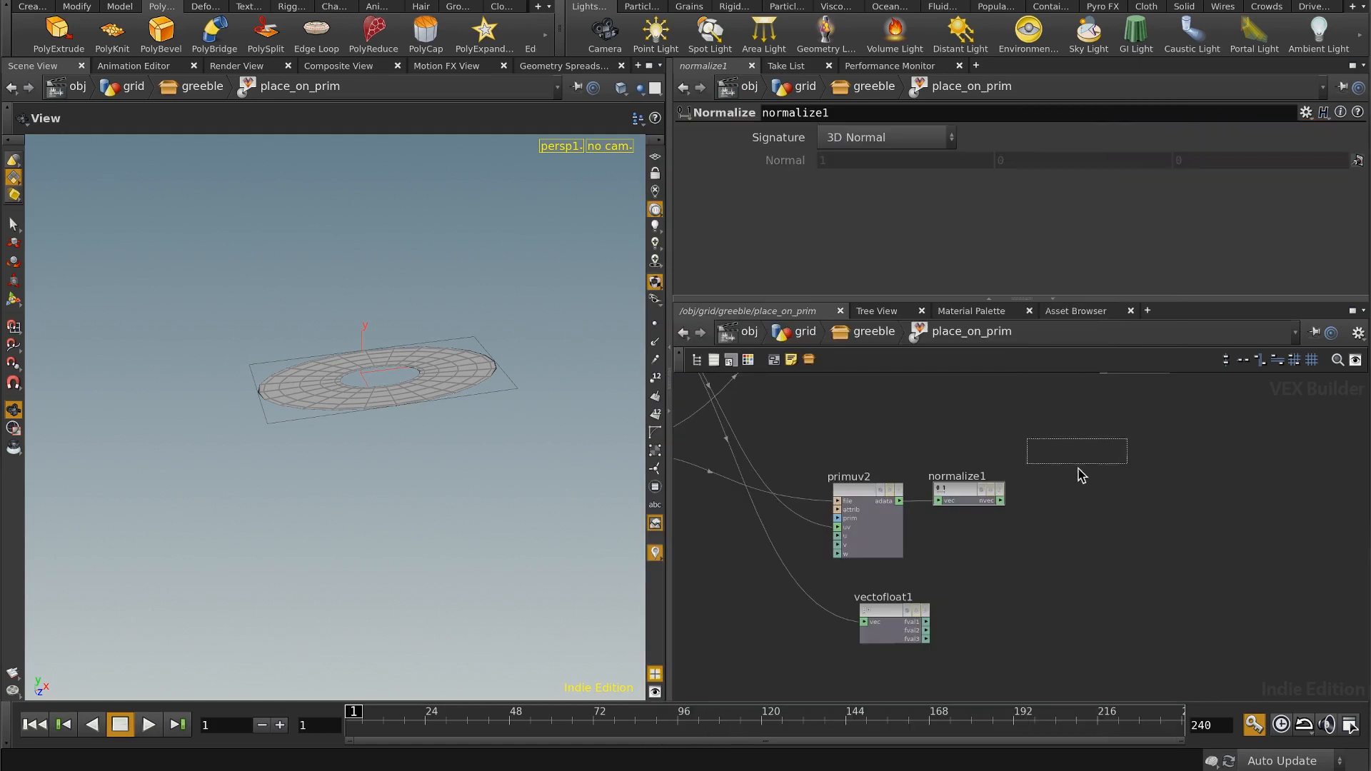
click(1087, 497)
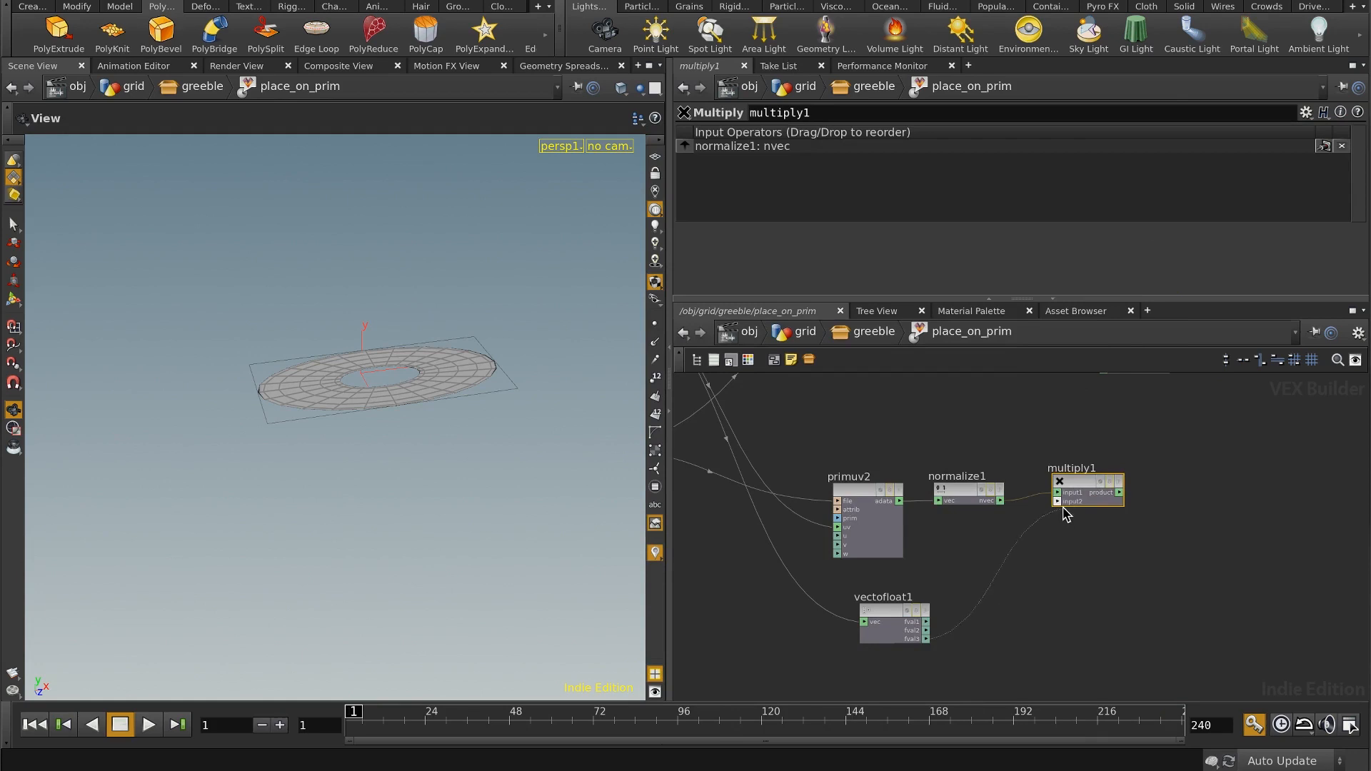
click(1063, 505)
Step: Move the geometry output node farther from primuv1 and insert an Add node on the wire between primuv1's adata and the output's P
middle_drag(1057, 573, 1010, 666)
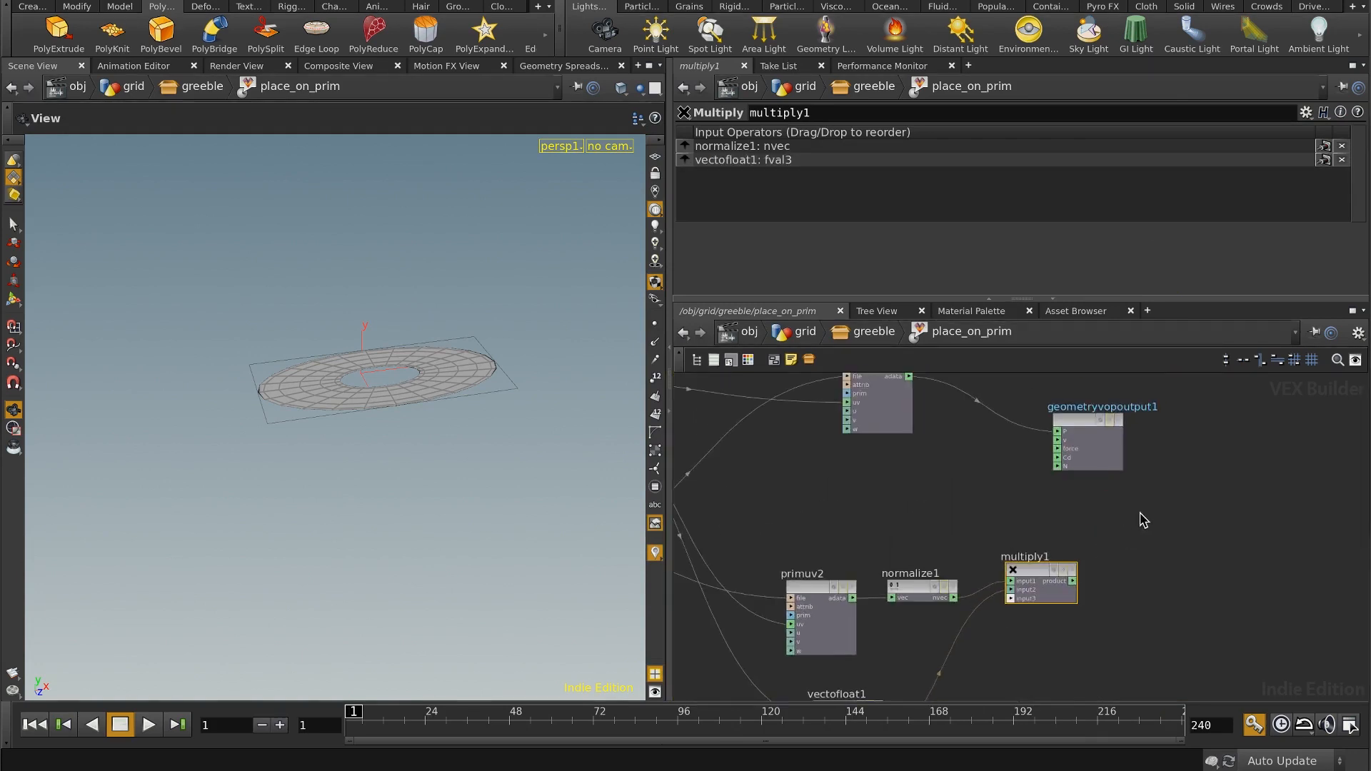
right_drag(1141, 517, 1130, 477)
drag(1084, 431, 1241, 427)
mouse_move(1042, 494)
middle_down()
mouse_move(1130, 398)
mouse_move(1018, 486)
middle_up()
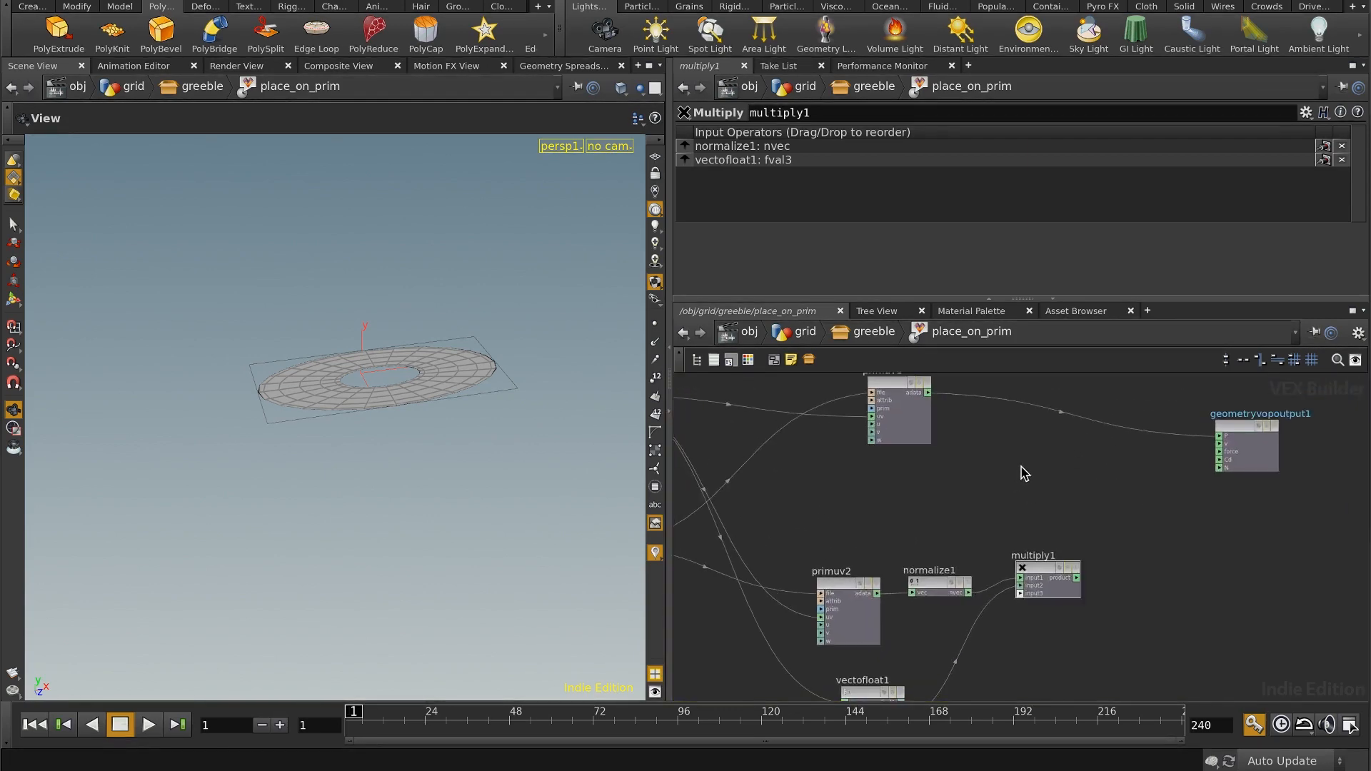
key(Tab)
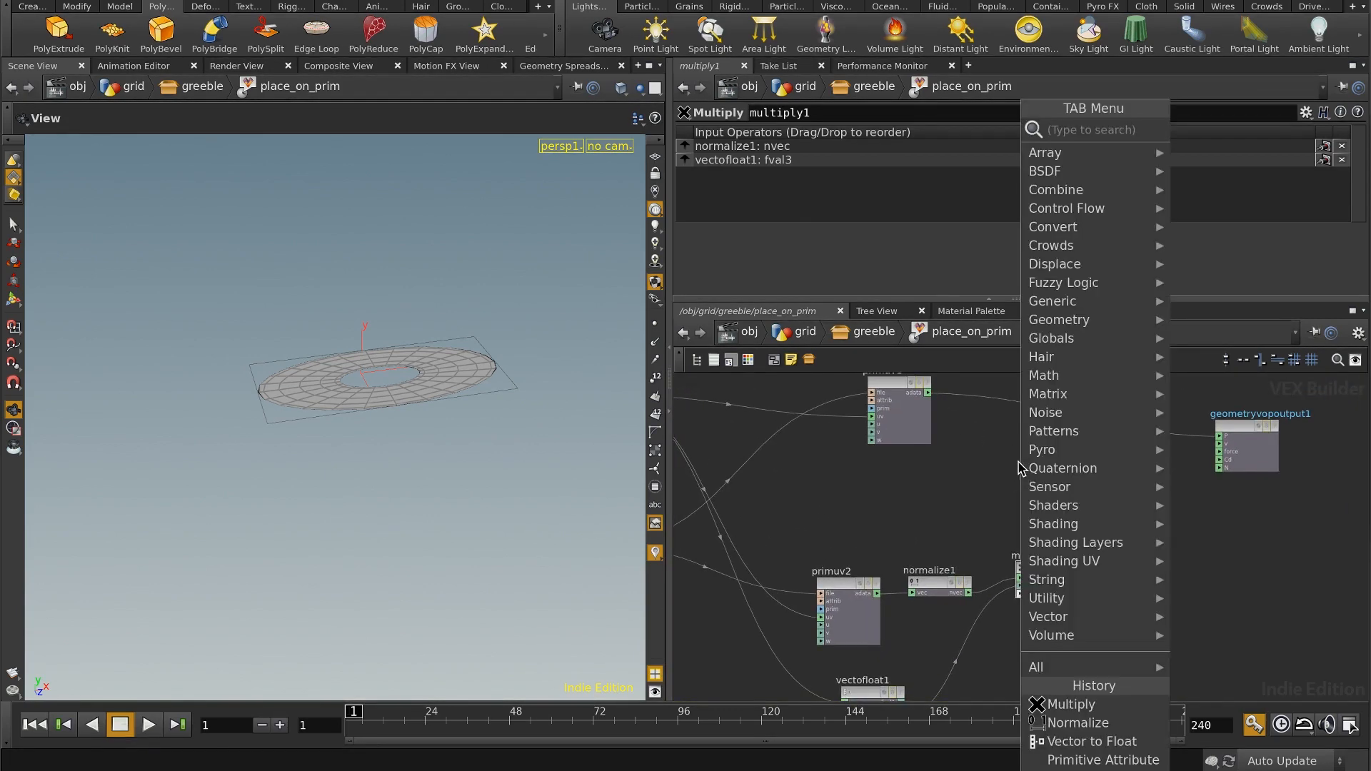
text(ad)
click(886, 132)
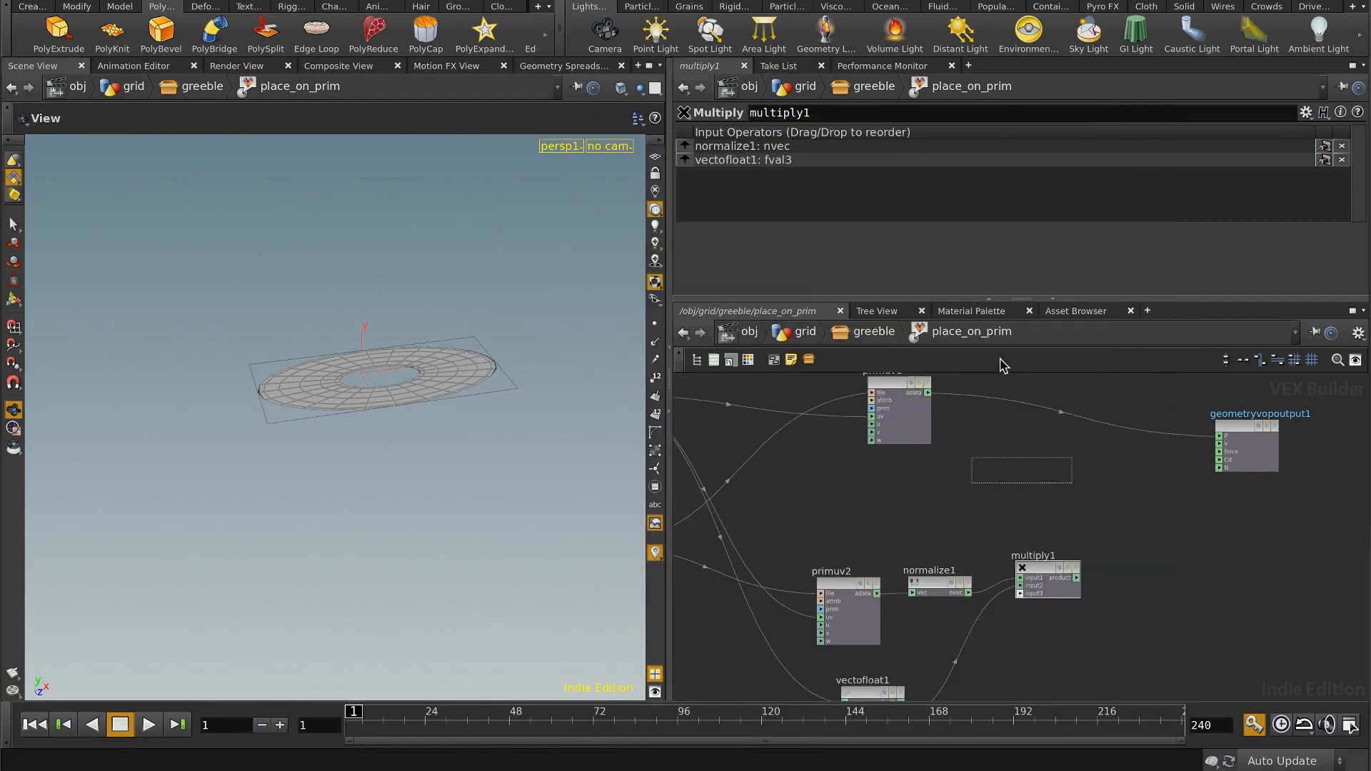
click(1111, 427)
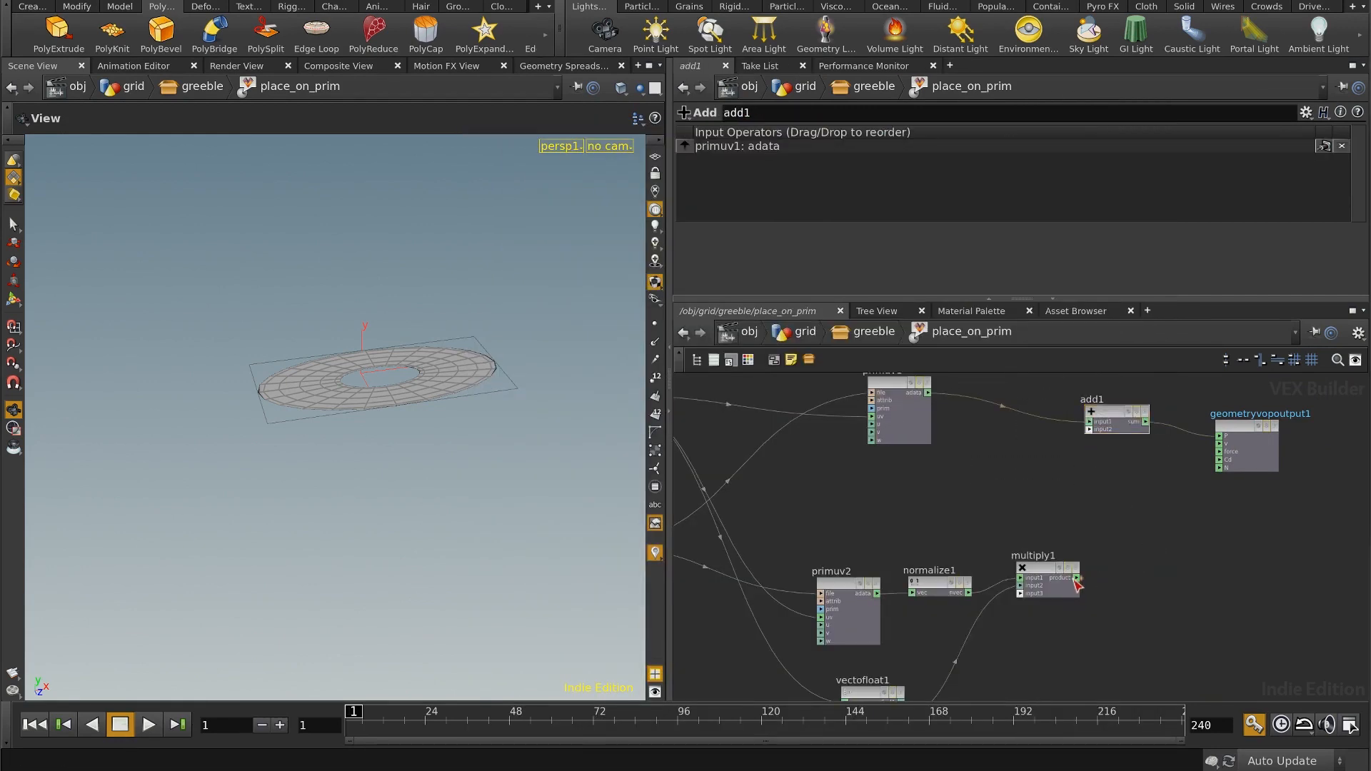
Step: Wire the Multiply node's product into the Add node's second input and return to the greeble network level
click(1090, 429)
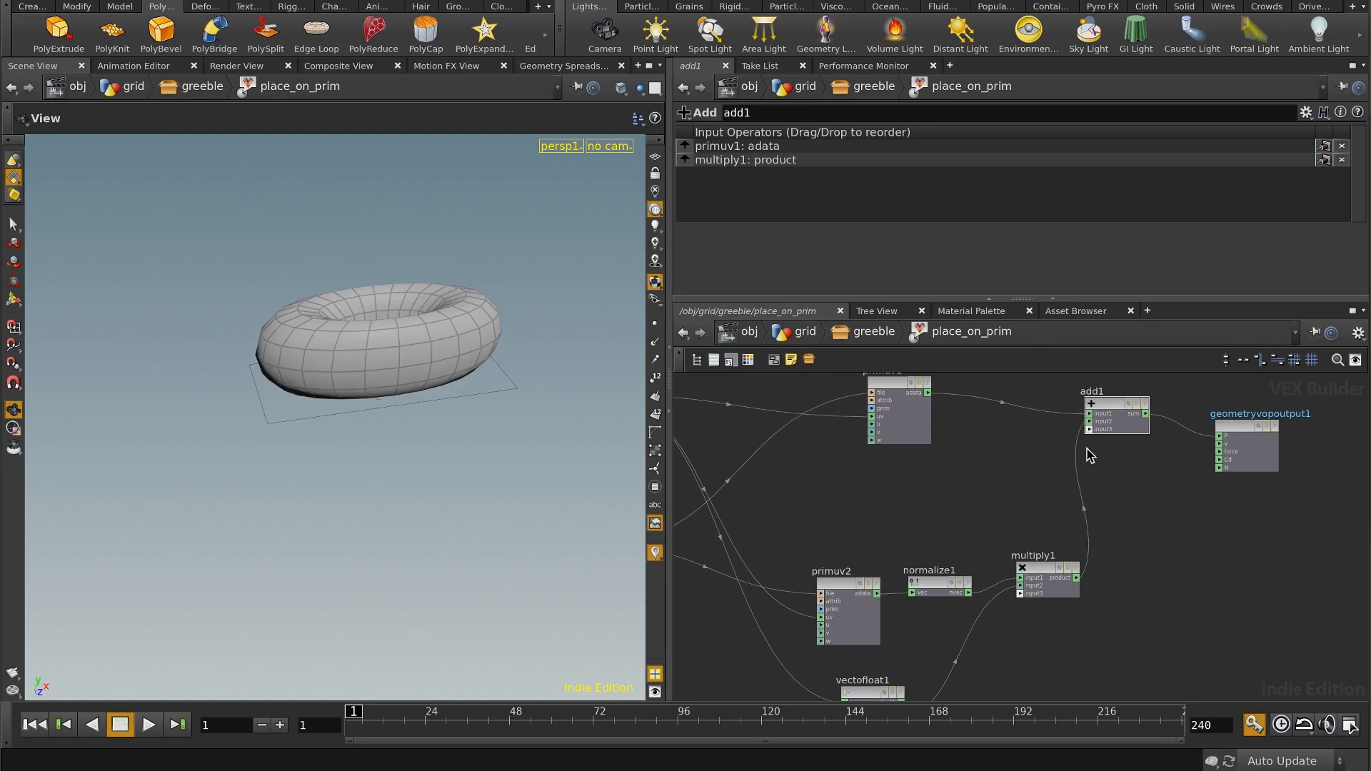
drag(453, 383, 549, 443)
middle_drag(754, 550, 834, 493)
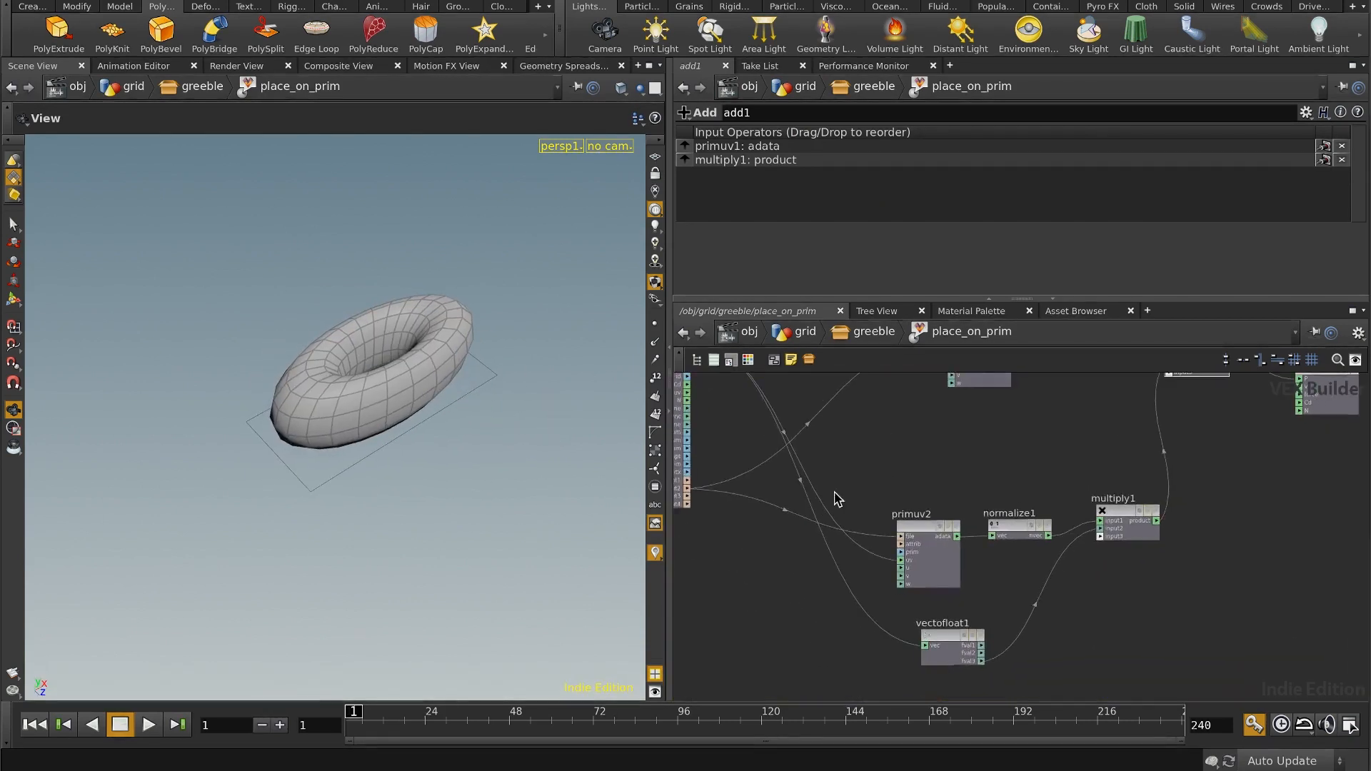
click(860, 333)
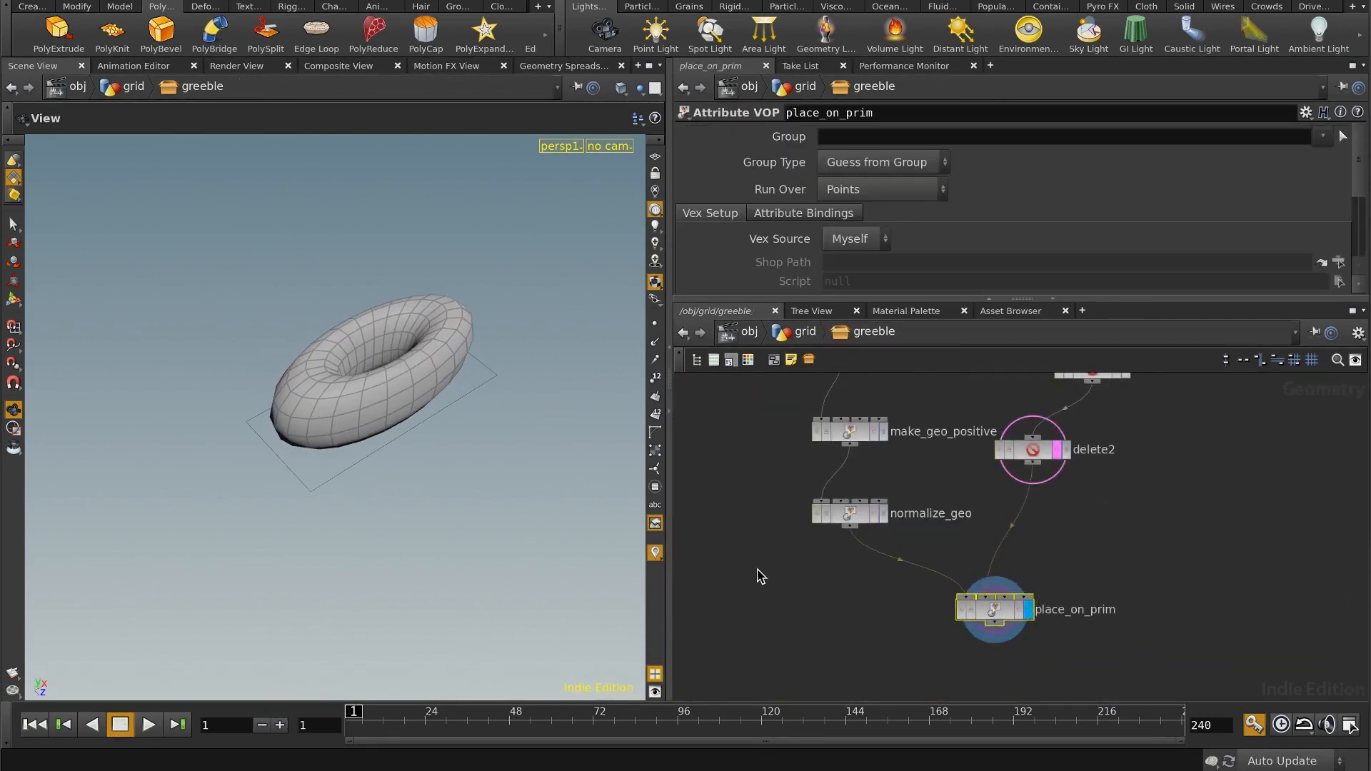
drag(521, 492, 446, 447)
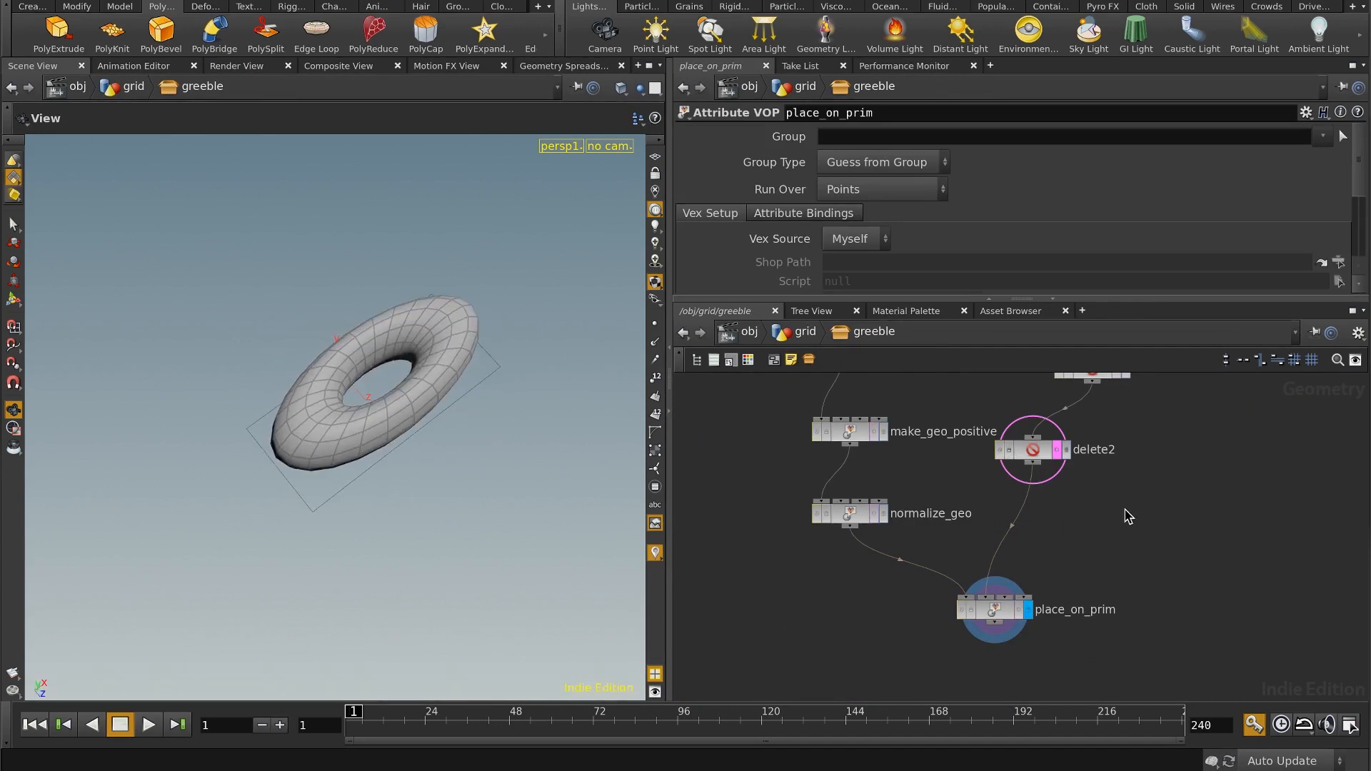
Step: Display the delete1 node's output and view the whole set of panels
scroll(1126, 514, down, 3)
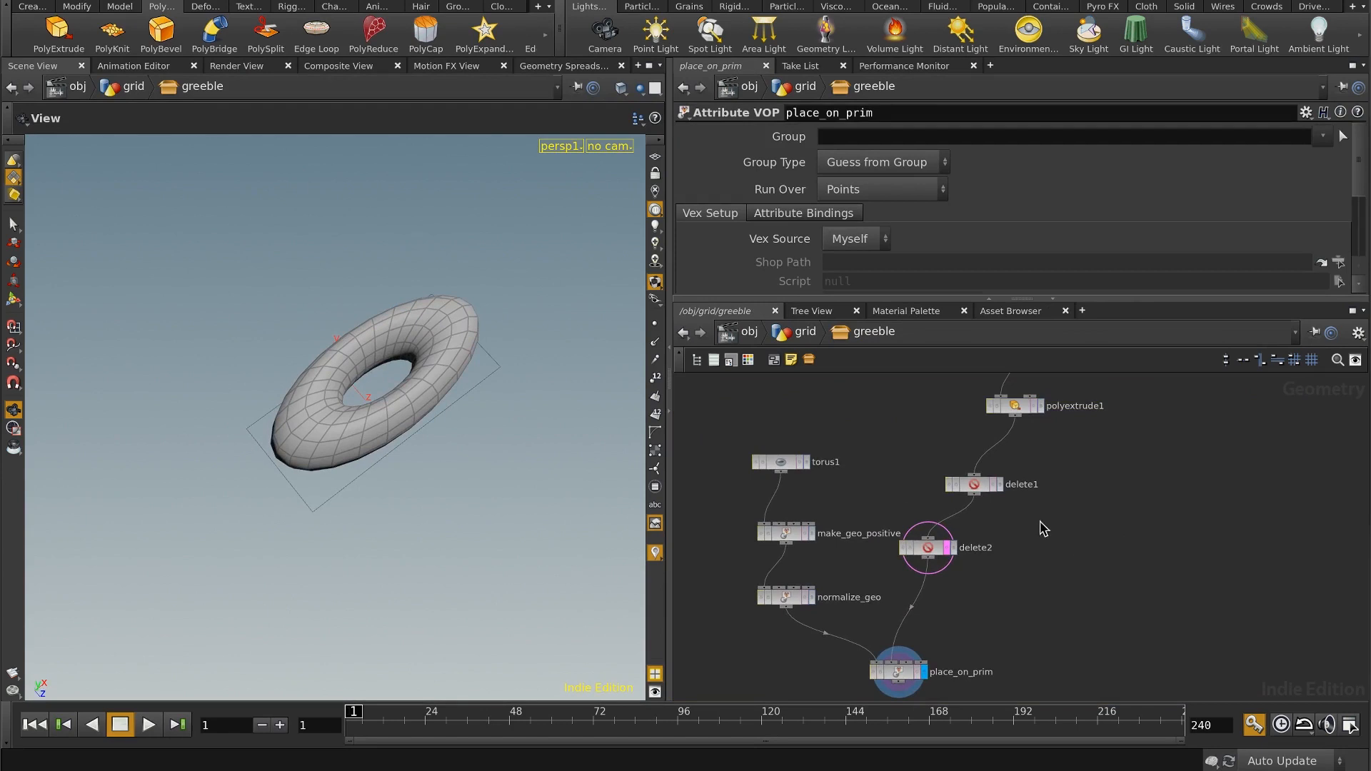
drag(979, 489, 1019, 469)
middle_drag(1079, 549, 1040, 522)
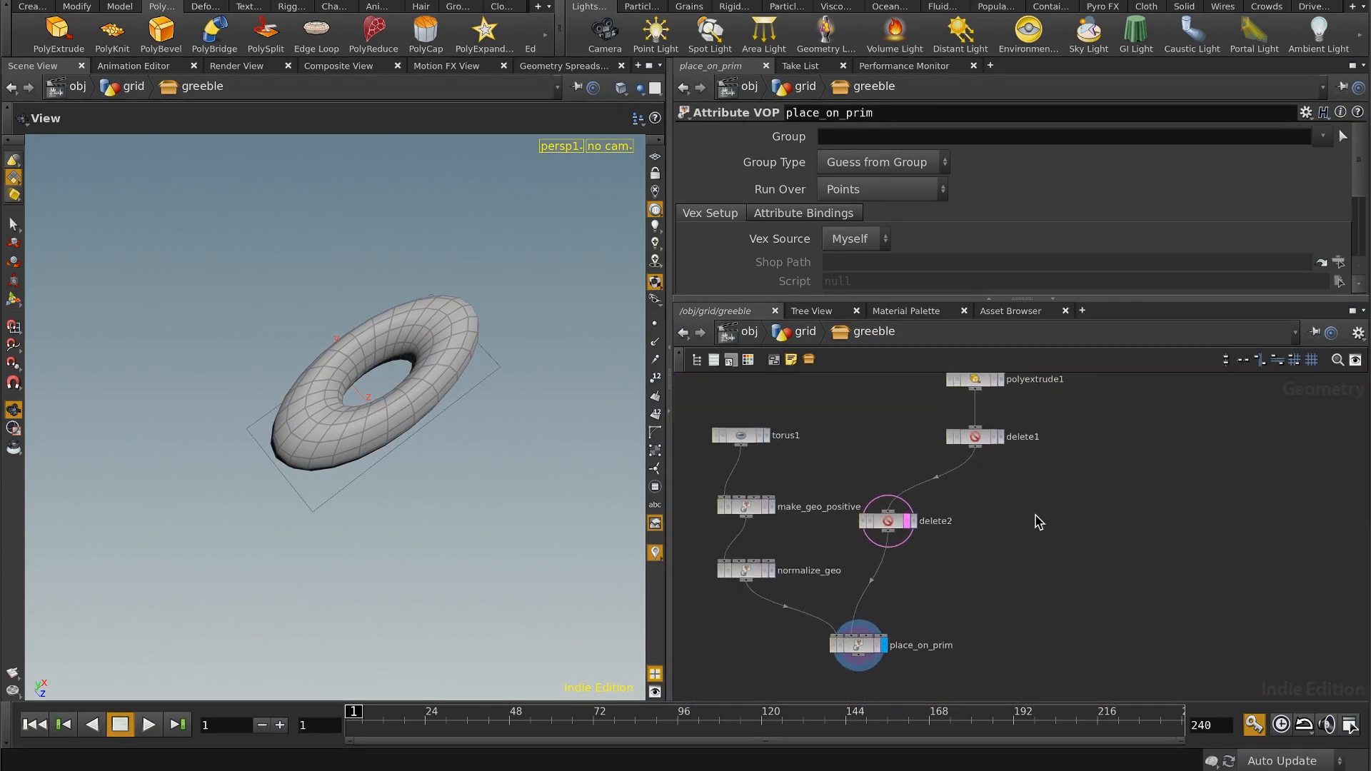
middle_drag(1076, 454, 1062, 489)
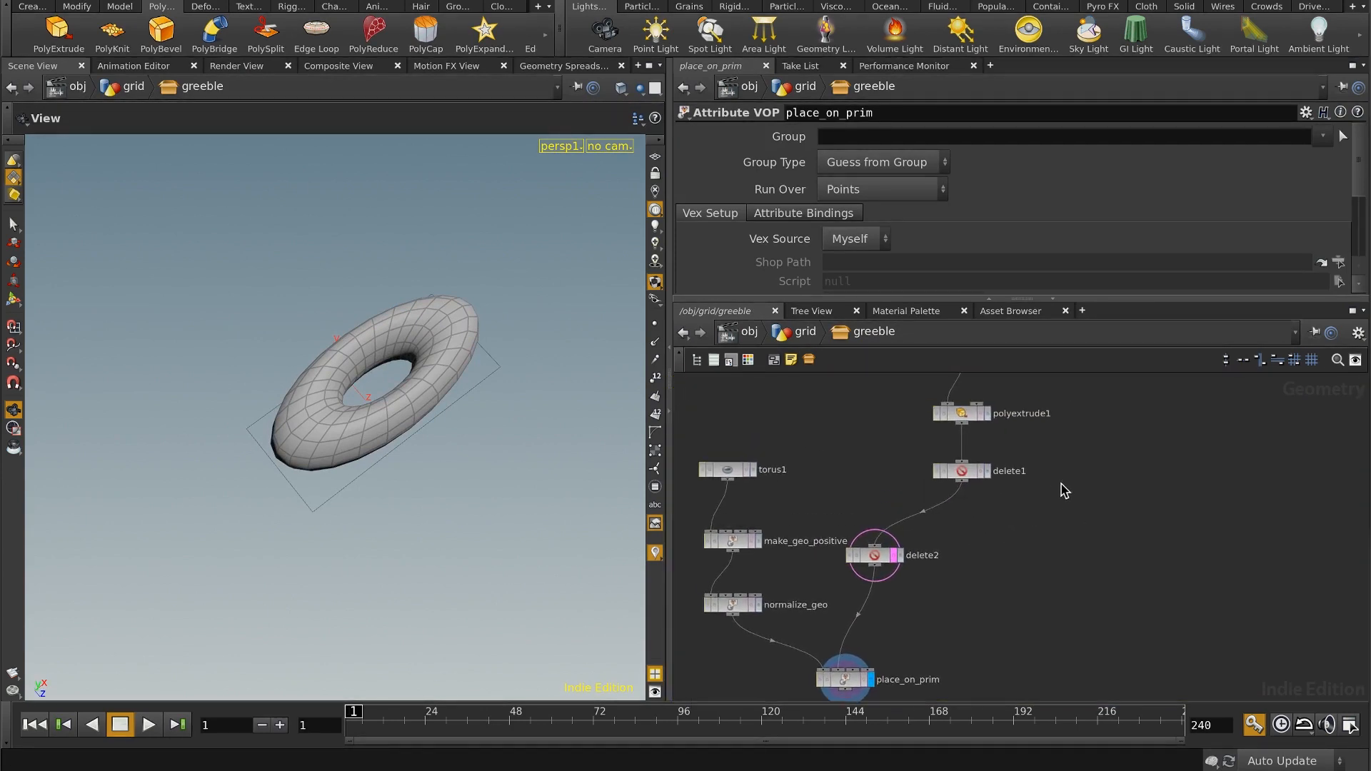
click(988, 471)
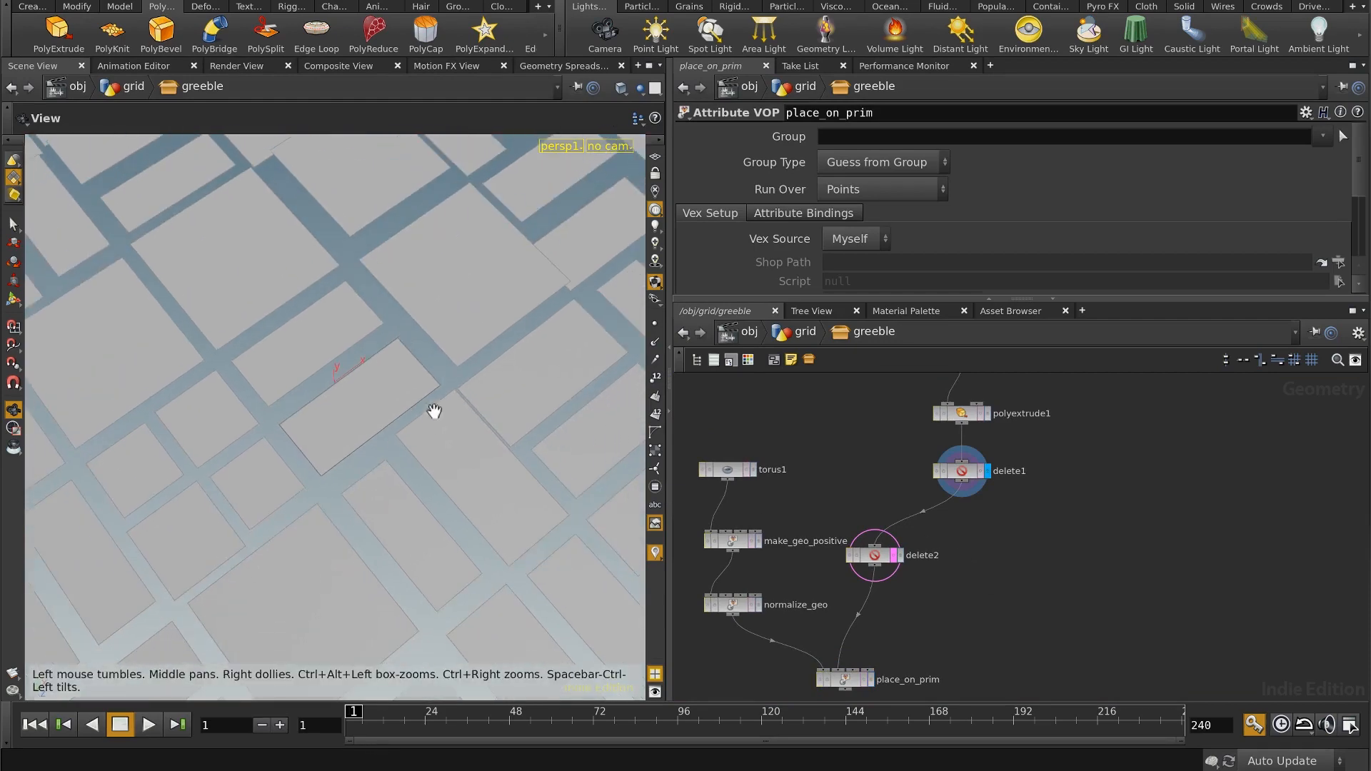
middle_drag(435, 410, 474, 355)
right_drag(474, 354, 377, 438)
drag(376, 437, 429, 403)
Step: Delete the delete2 node between delete1 and place_on_prim
middle_drag(961, 559, 1001, 479)
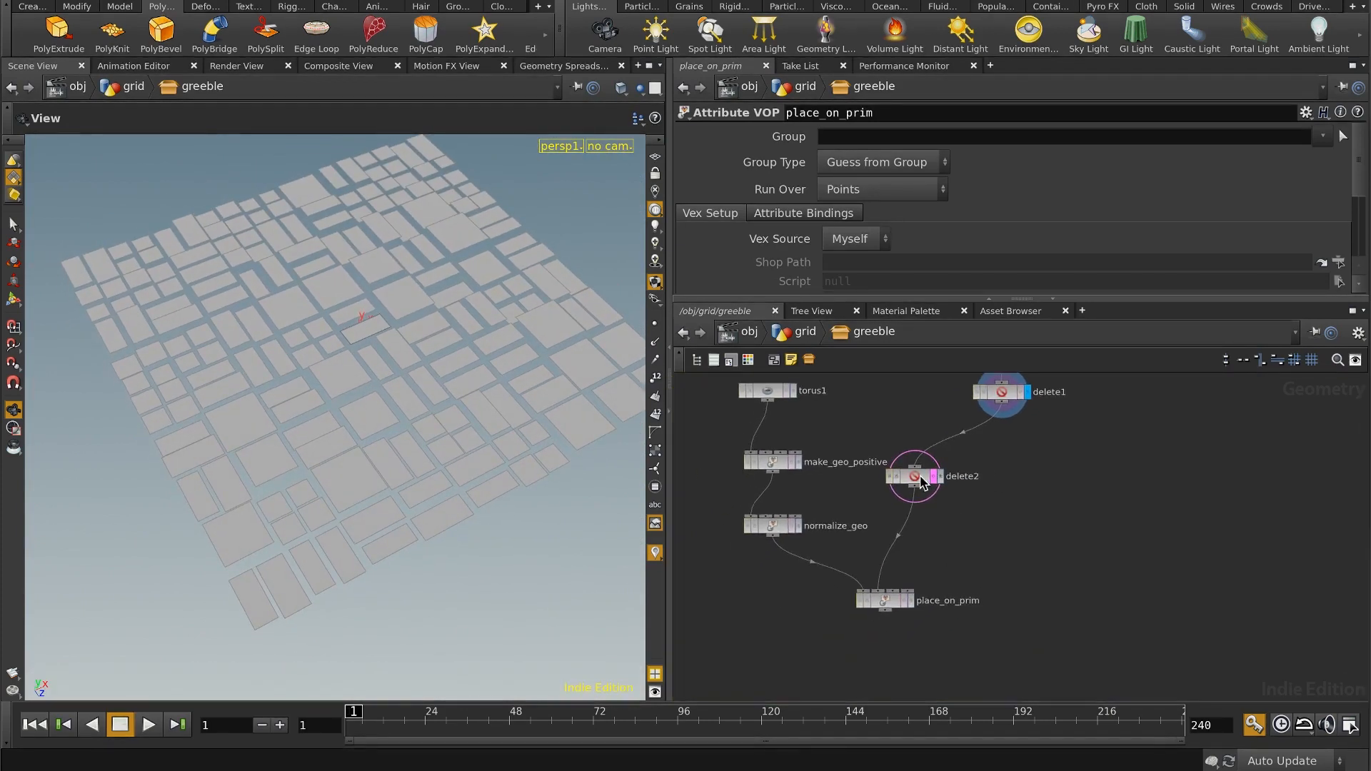
click(920, 477)
key(Delete)
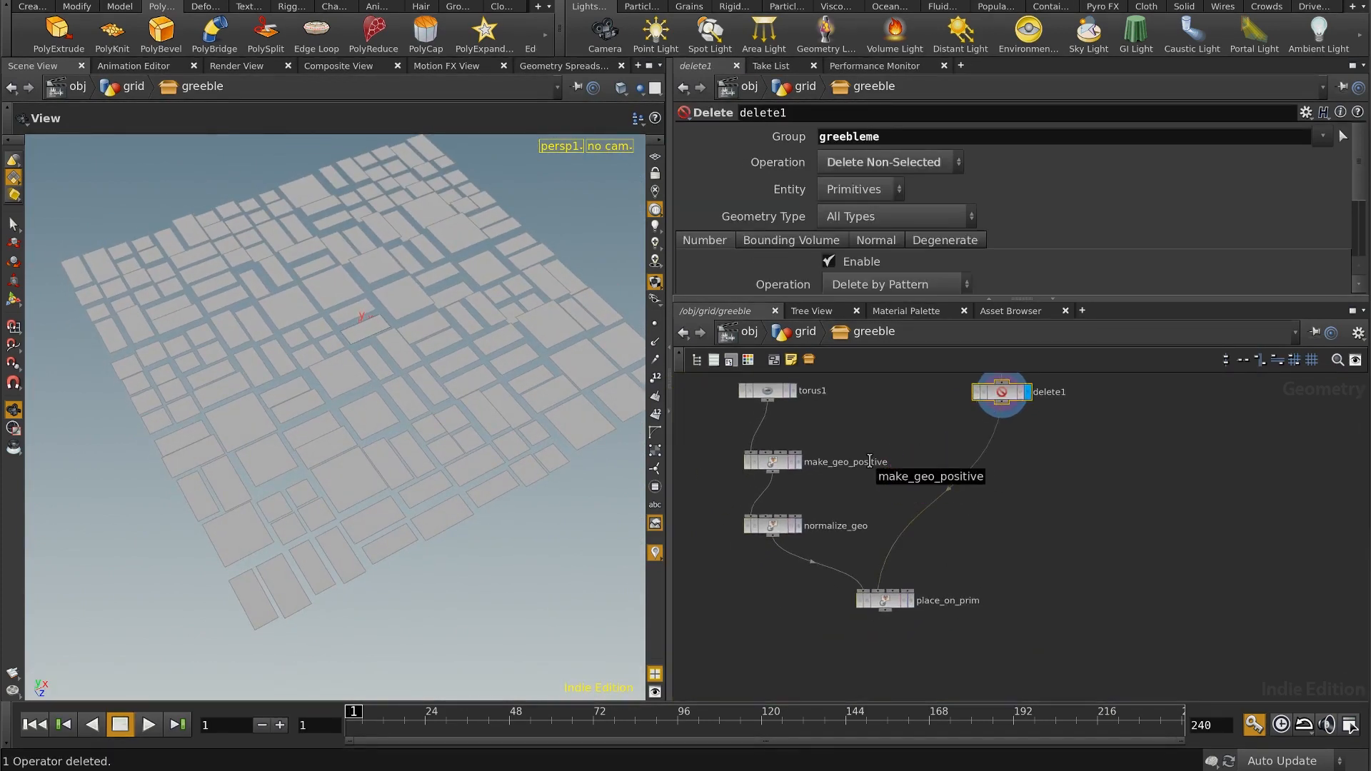
Step: Add a For-Each Loop block below delete1 and turn off the Piece Attribute on its end node
scroll(985, 488, down, 2)
middle_drag(986, 488, 954, 482)
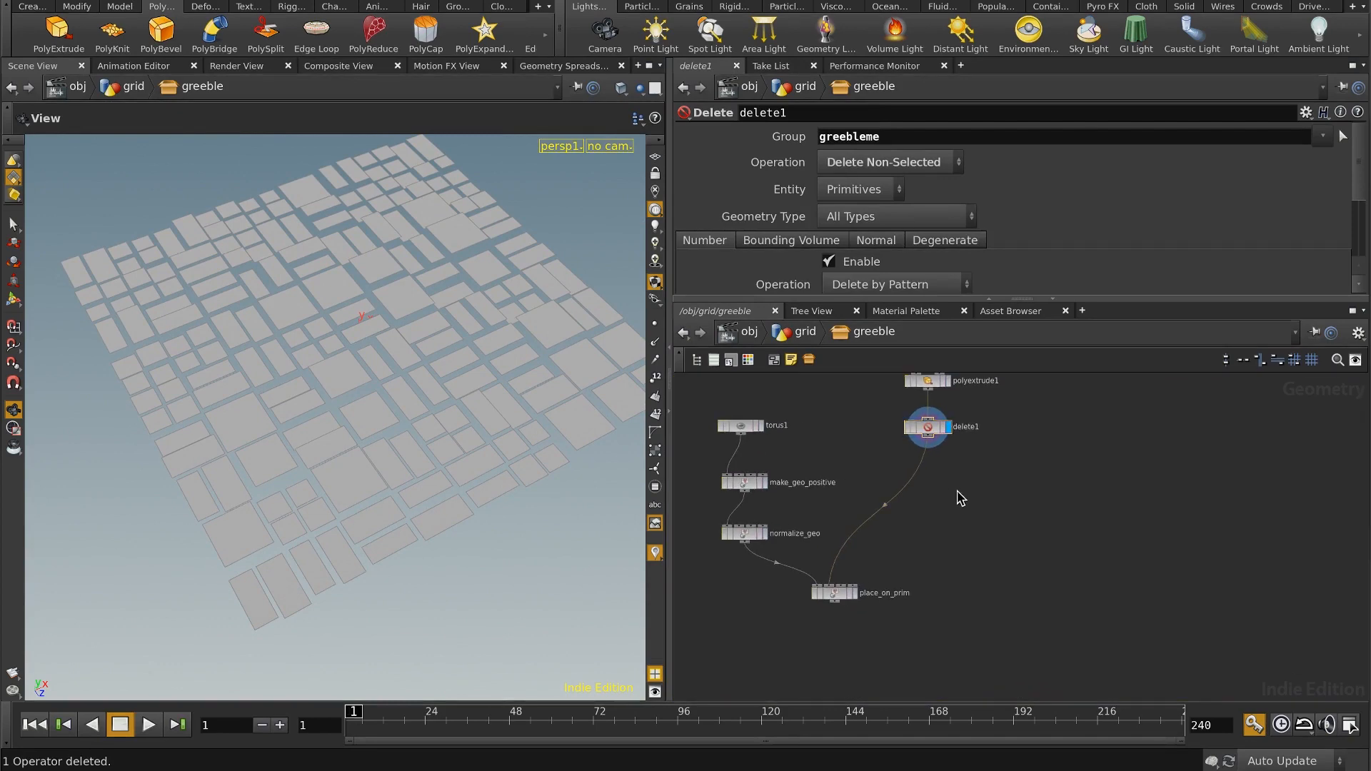
key(Tab)
text(for)
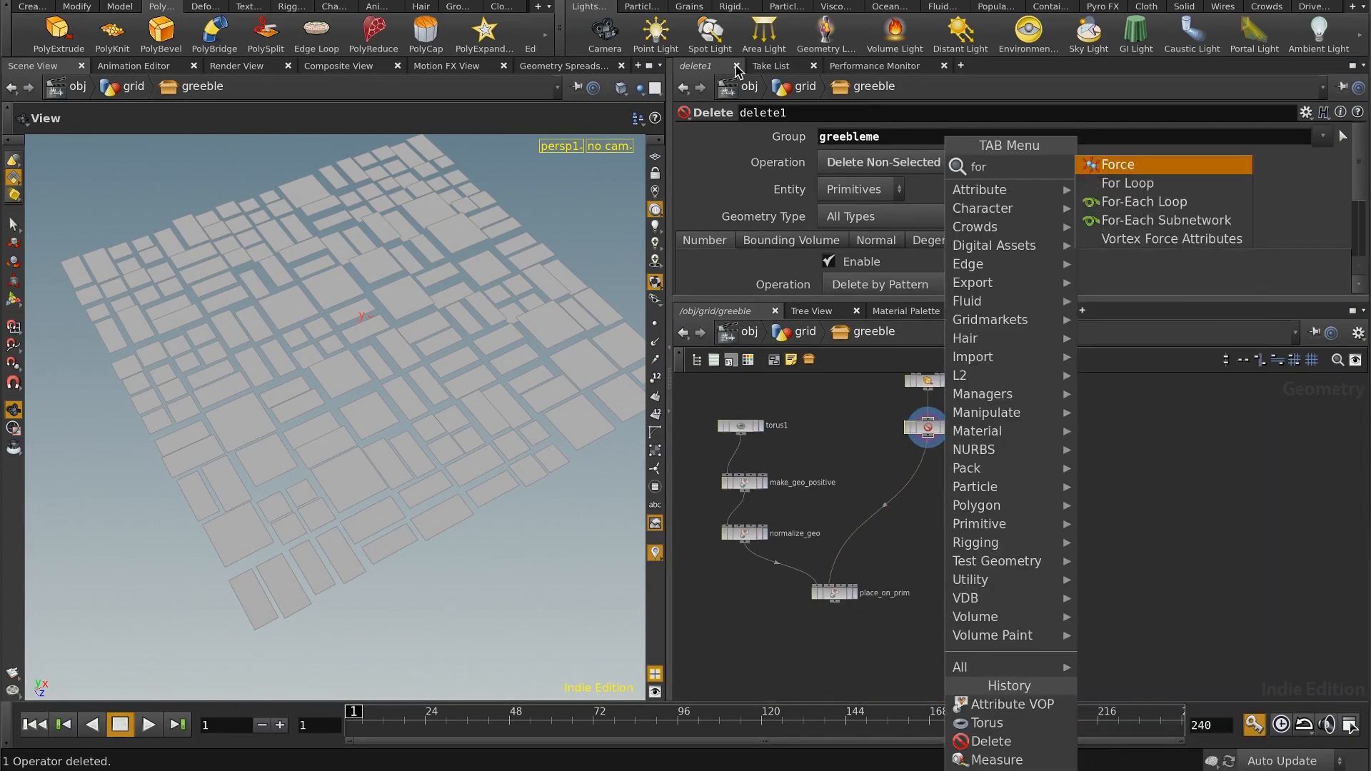
click(1147, 202)
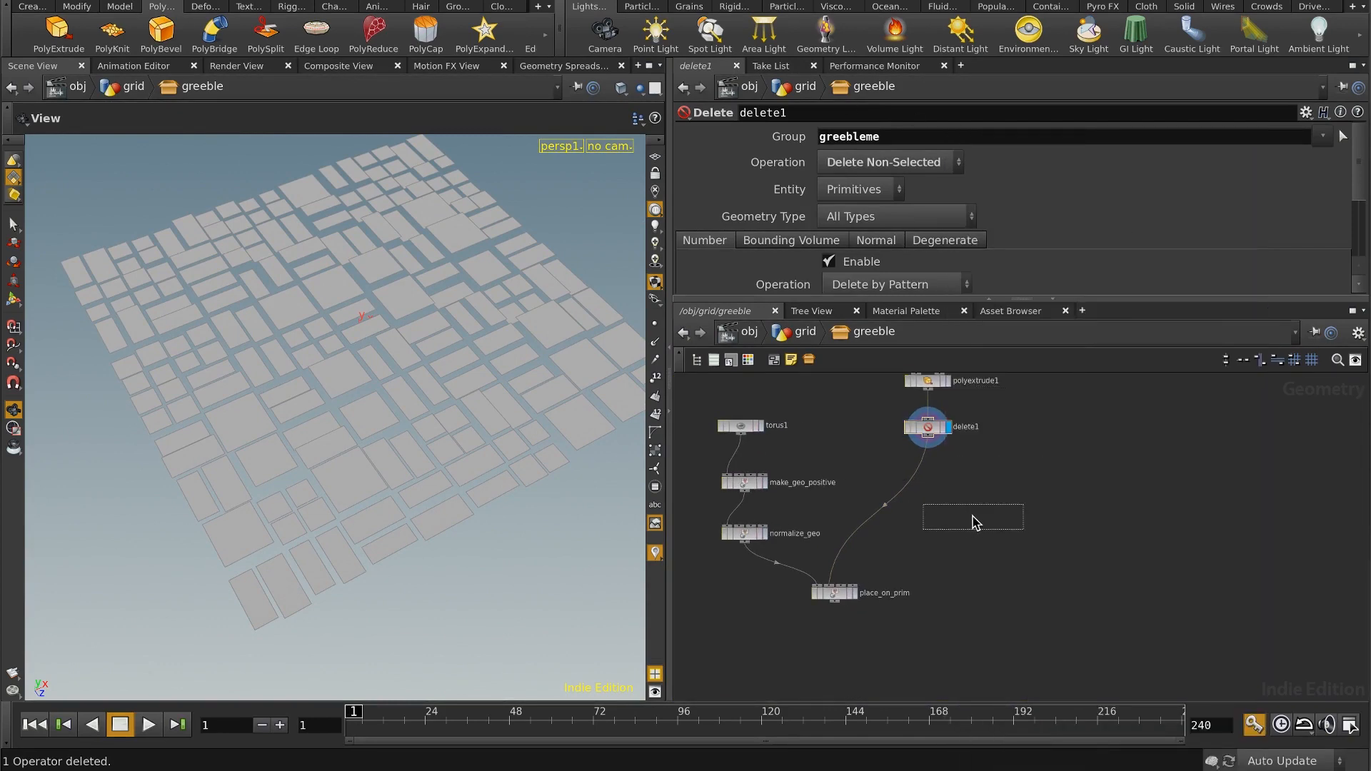
click(976, 522)
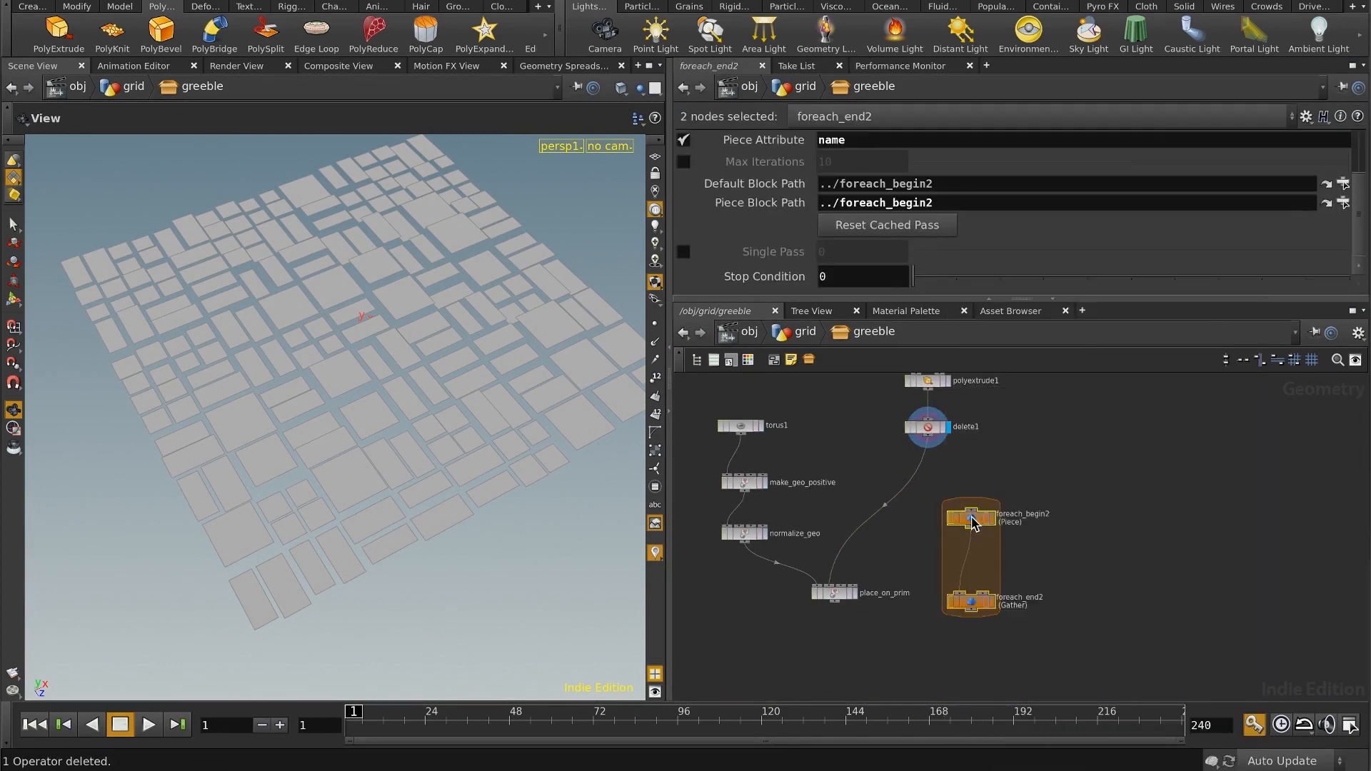
click(684, 141)
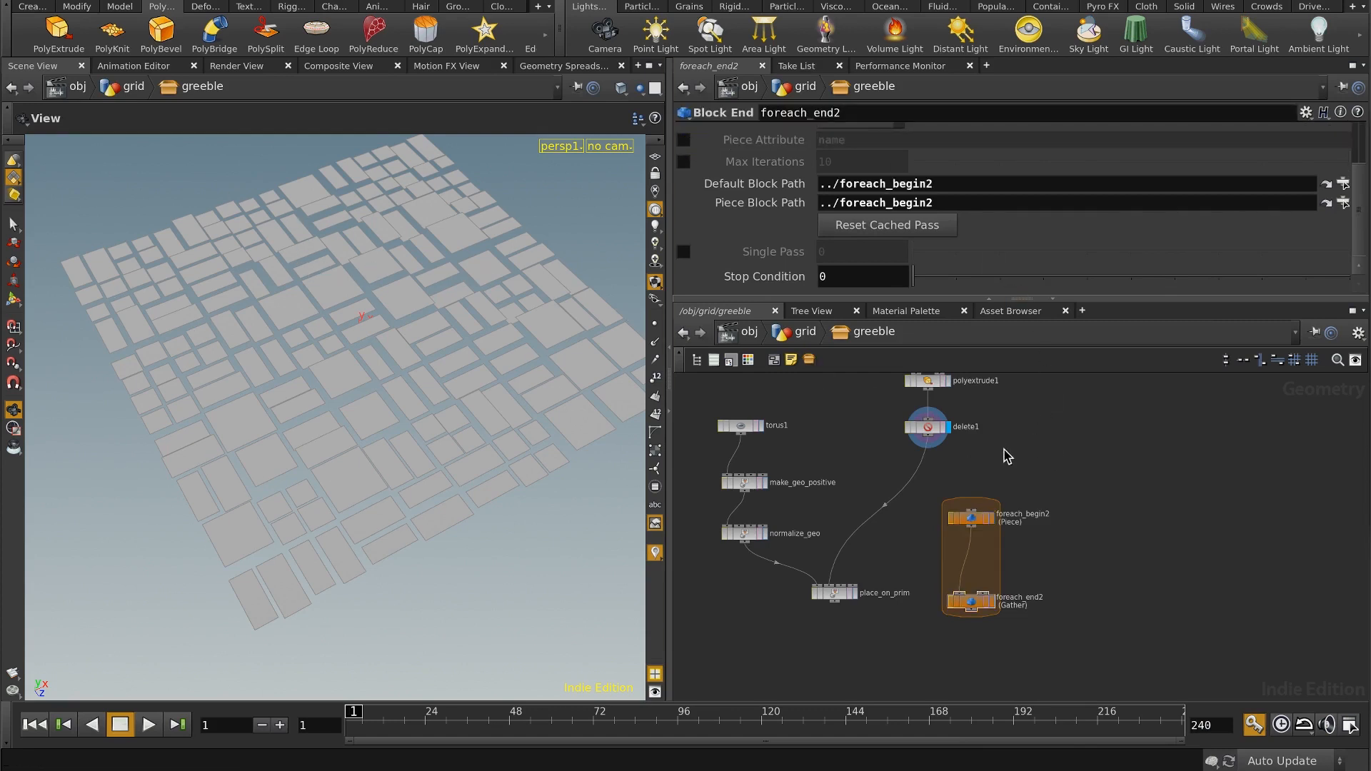
Step: Wire delete1 into foreach_begin2, foreach_begin2 into place_on_prim's second input, and place_on_prim into foreach_end2
drag(969, 512, 972, 514)
middle_drag(1033, 462, 1026, 420)
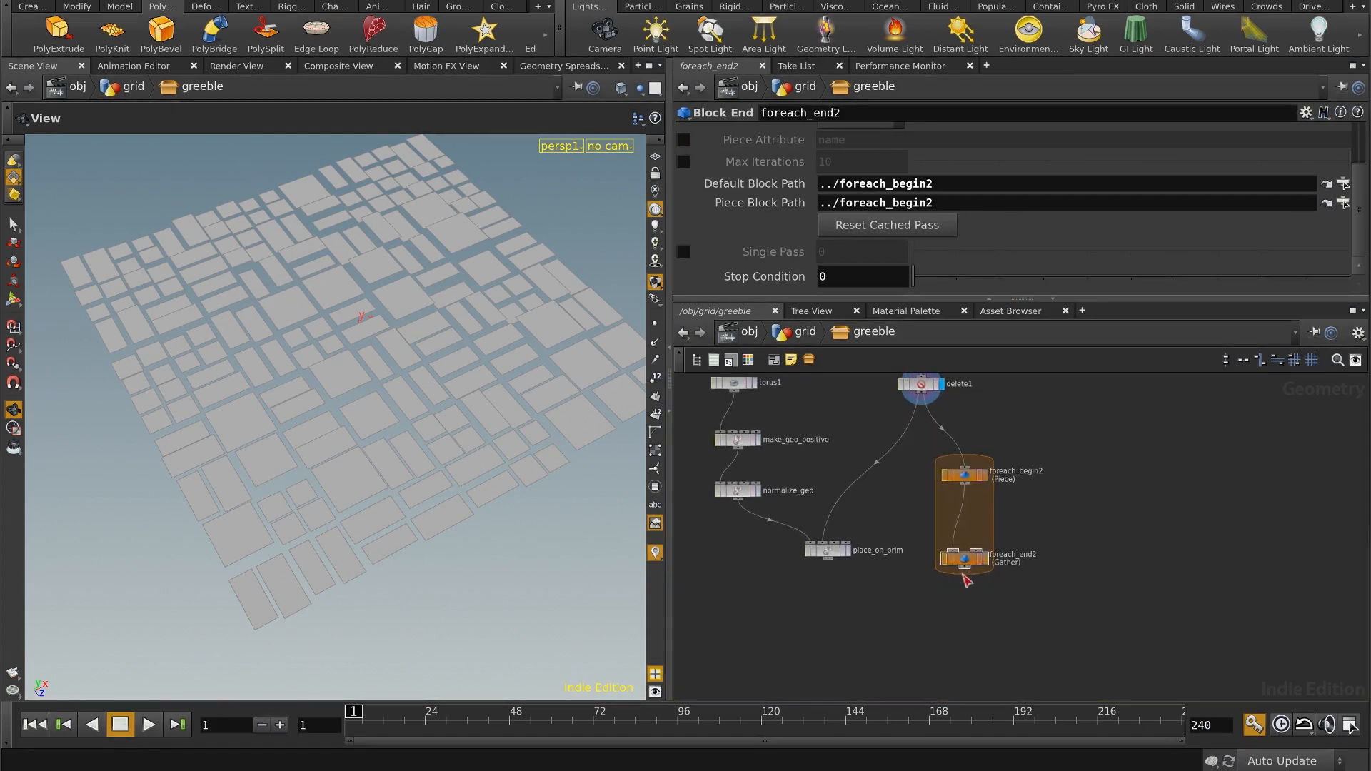
drag(962, 565, 962, 657)
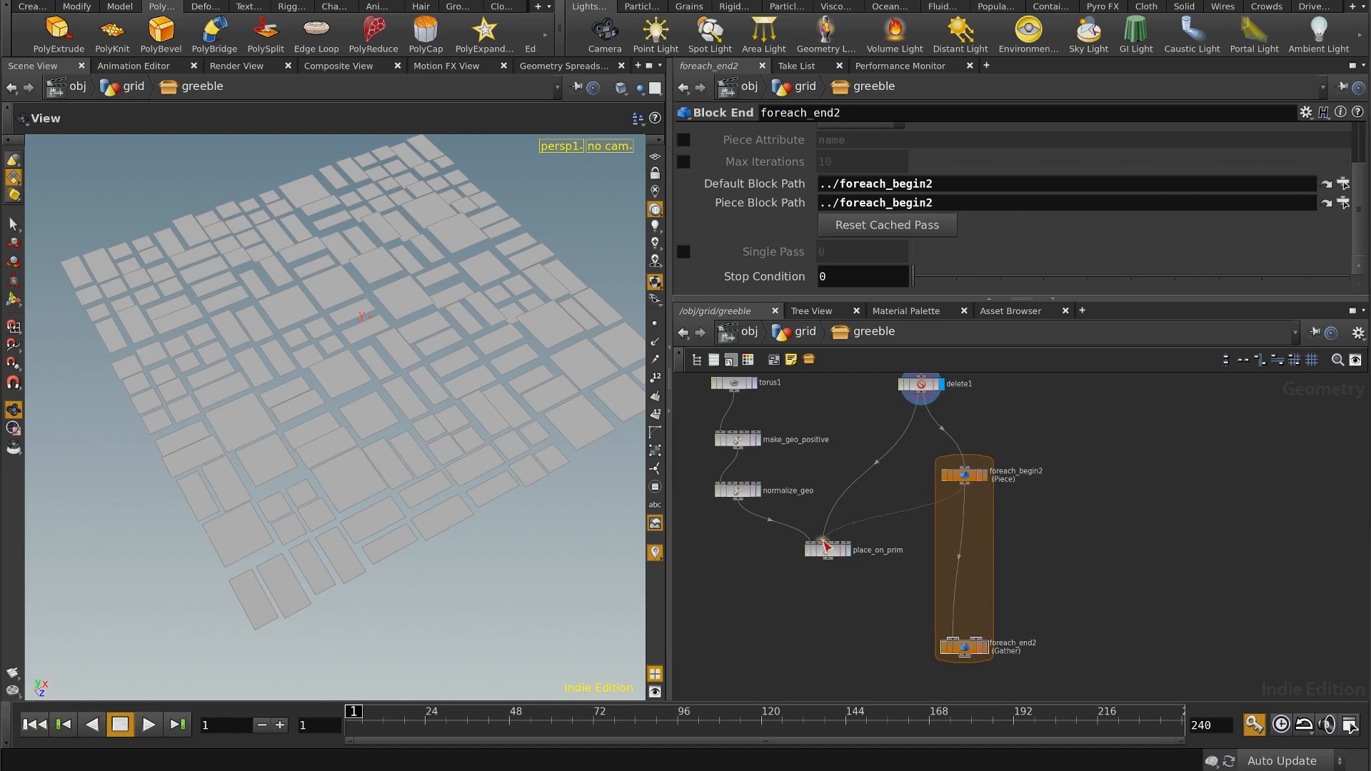
click(825, 547)
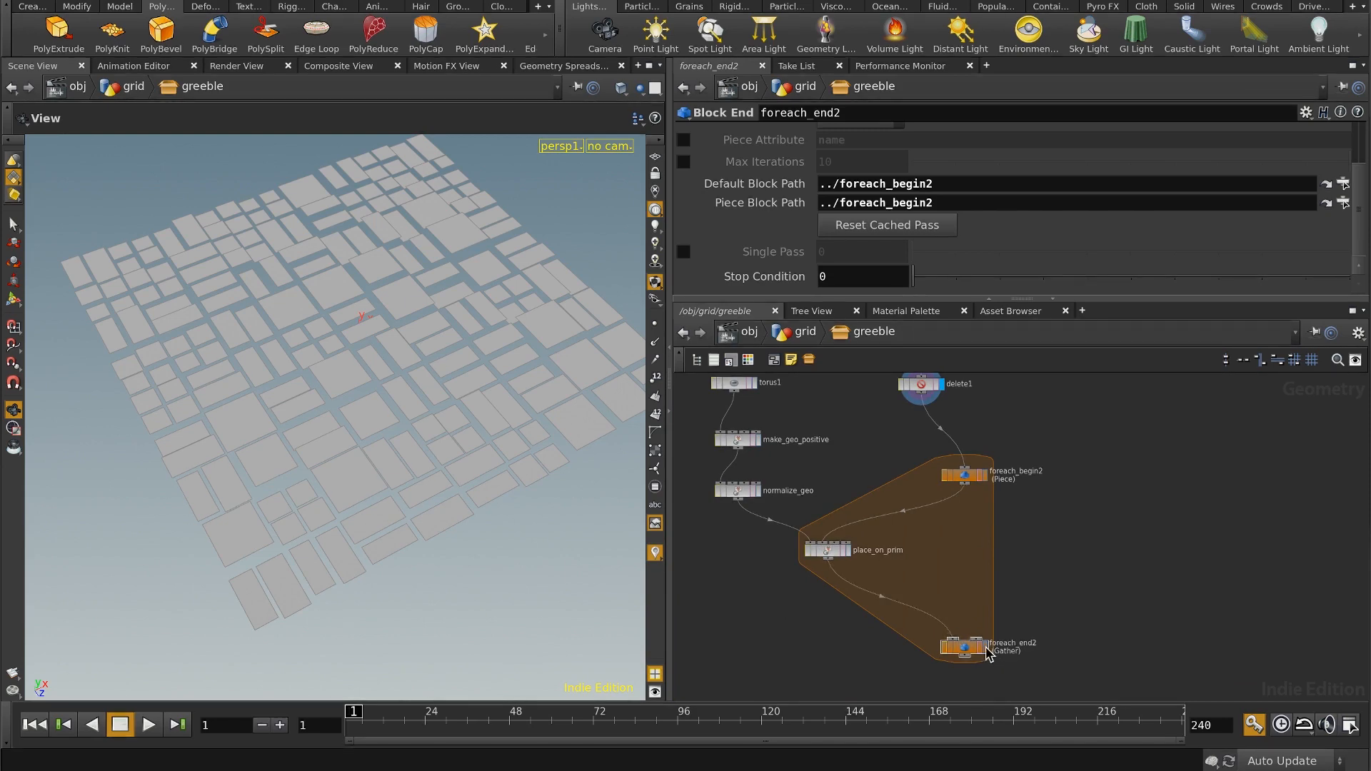
Step: Display the foreach_end2 node and turn on the template flag of delete1
click(986, 648)
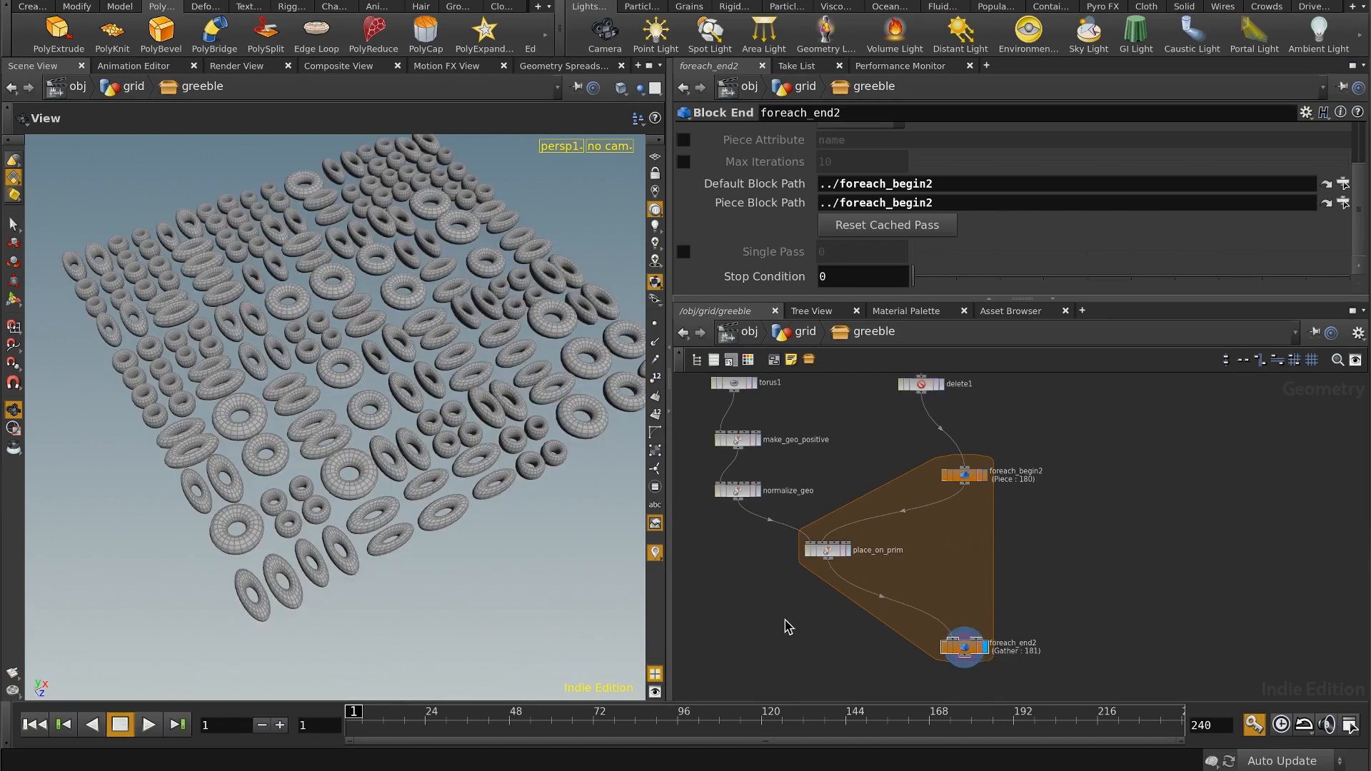
drag(459, 316, 466, 346)
middle_drag(1072, 507, 1069, 548)
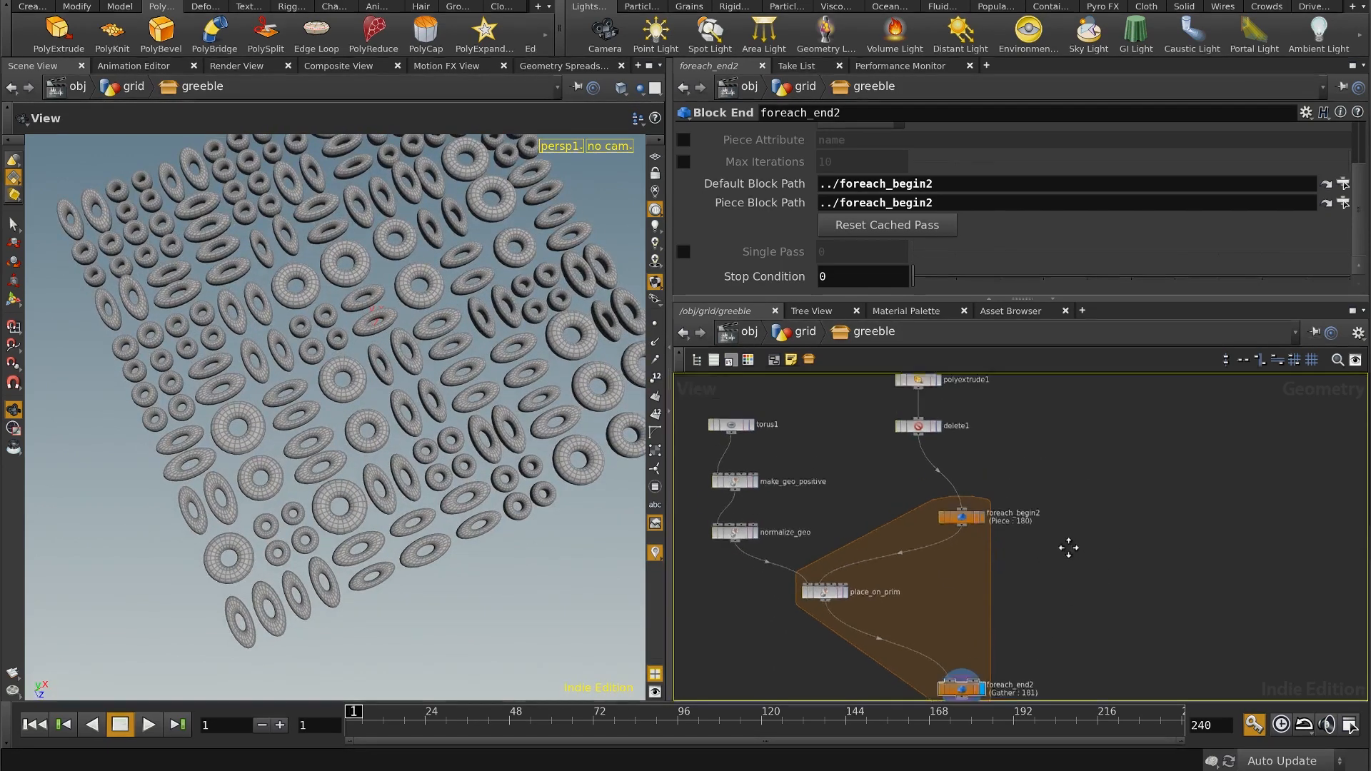
scroll(1071, 498, up, 3)
middle_drag(958, 409, 1017, 444)
click(955, 439)
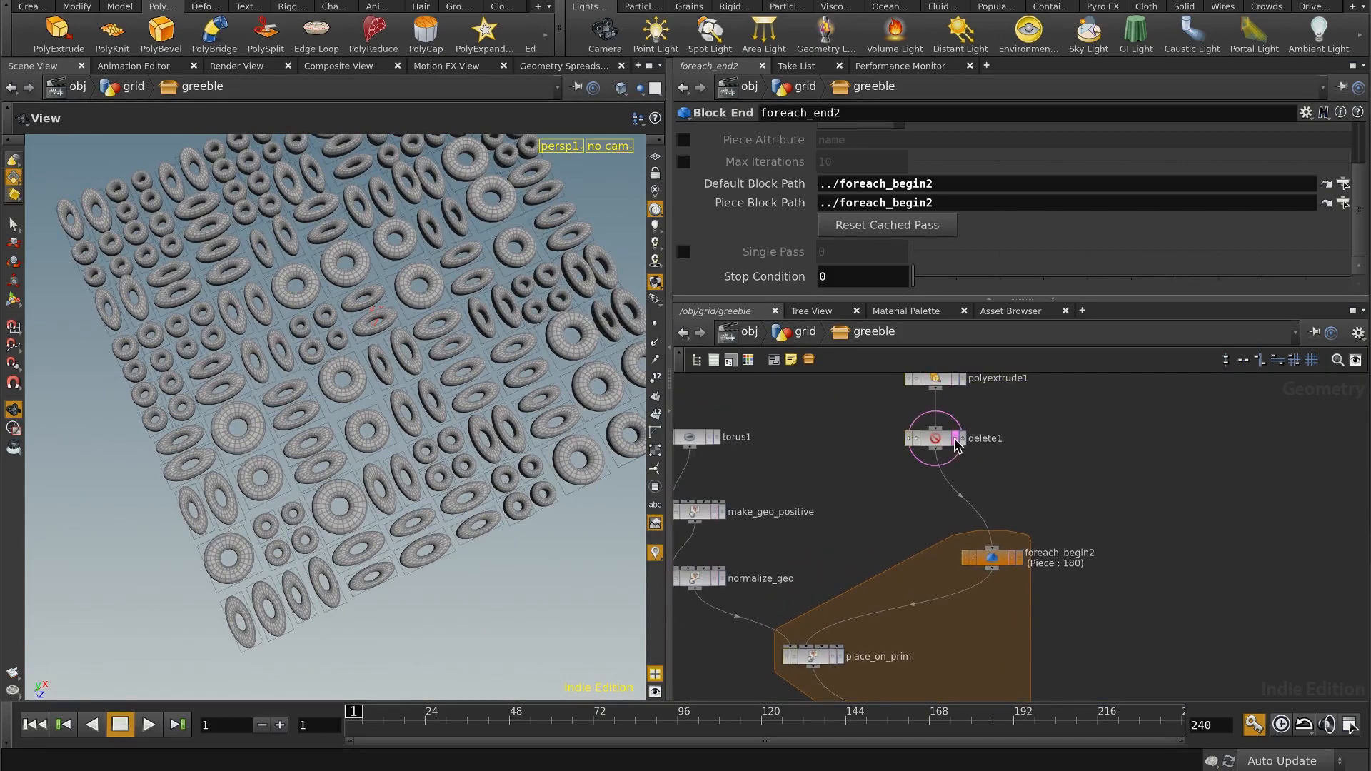
Step: Examine from several angles how the tori sit on the templated panels
right_drag(452, 404, 407, 459)
middle_drag(407, 460, 417, 497)
drag(417, 497, 449, 285)
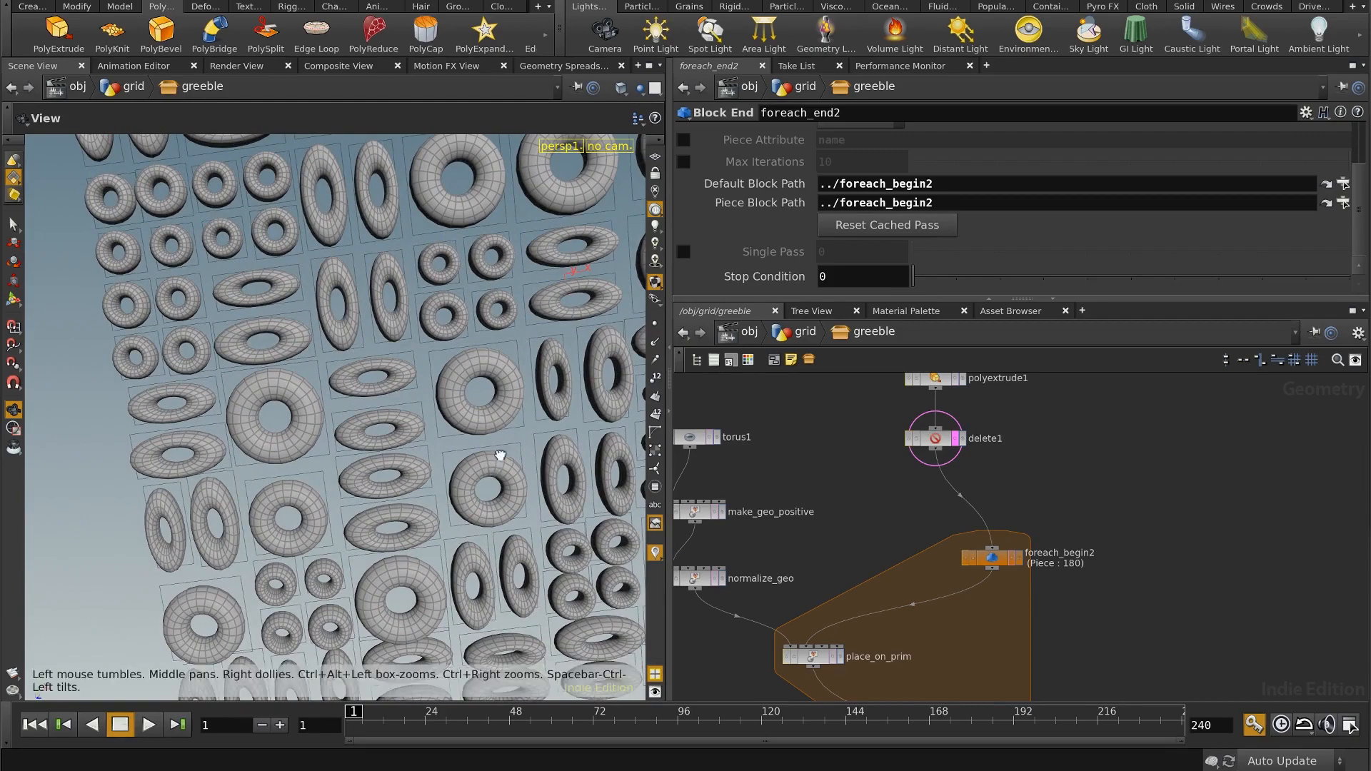
drag(499, 459, 391, 384)
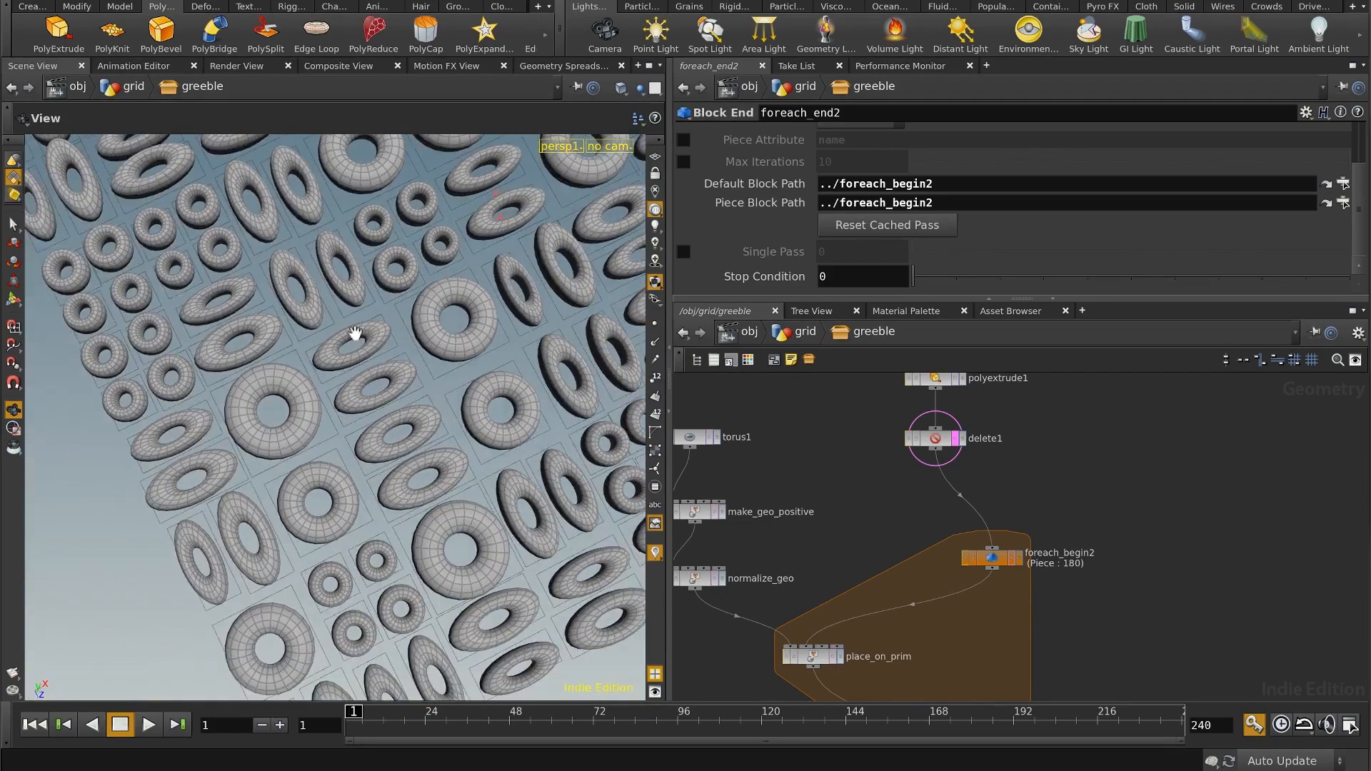
mouse_move(466, 325)
mouse_down()
mouse_move(426, 364)
mouse_move(475, 367)
mouse_move(455, 333)
mouse_up()
right_drag(498, 342, 445, 463)
middle_drag(503, 328, 446, 459)
drag(446, 459, 502, 392)
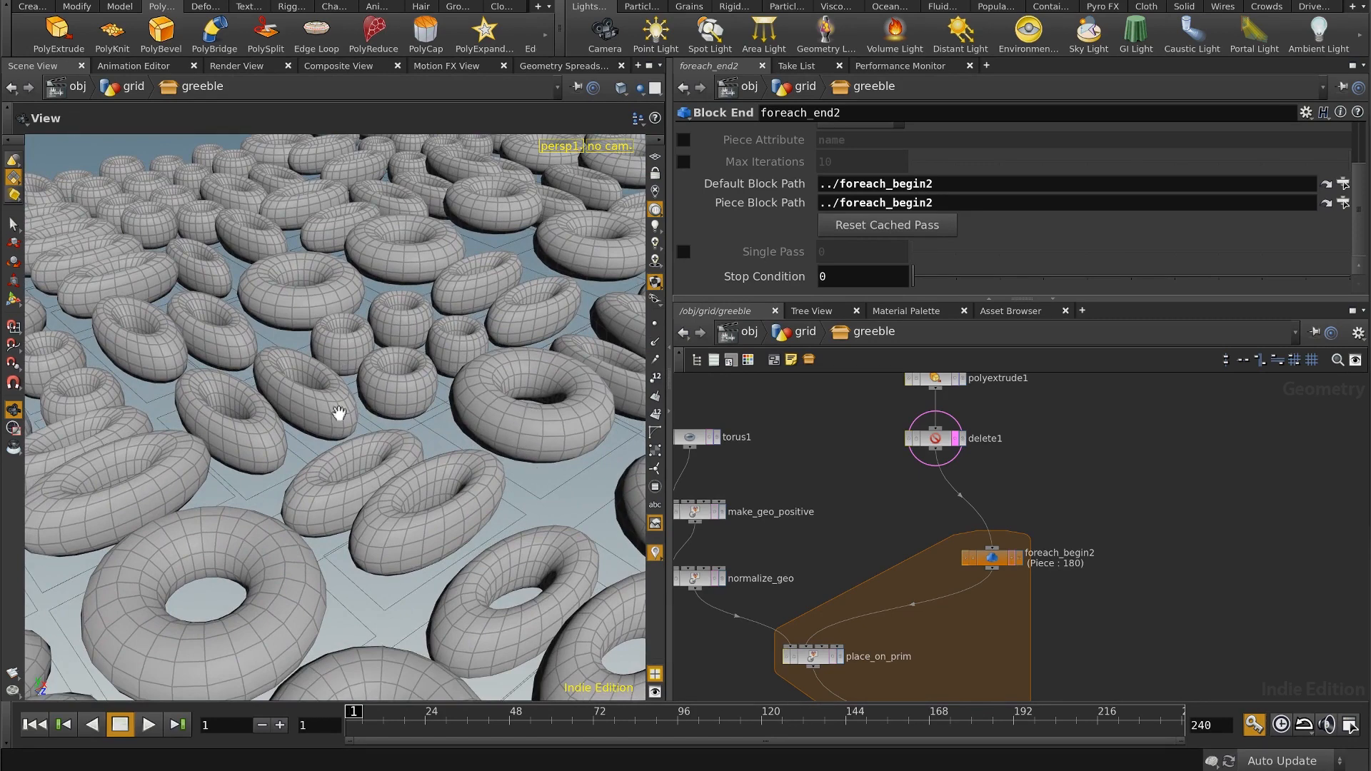
mouse_move(458, 411)
mouse_down()
mouse_move(438, 414)
mouse_move(458, 423)
mouse_up()
right_drag(458, 422, 419, 422)
drag(419, 422, 436, 379)
middle_drag(440, 410, 437, 347)
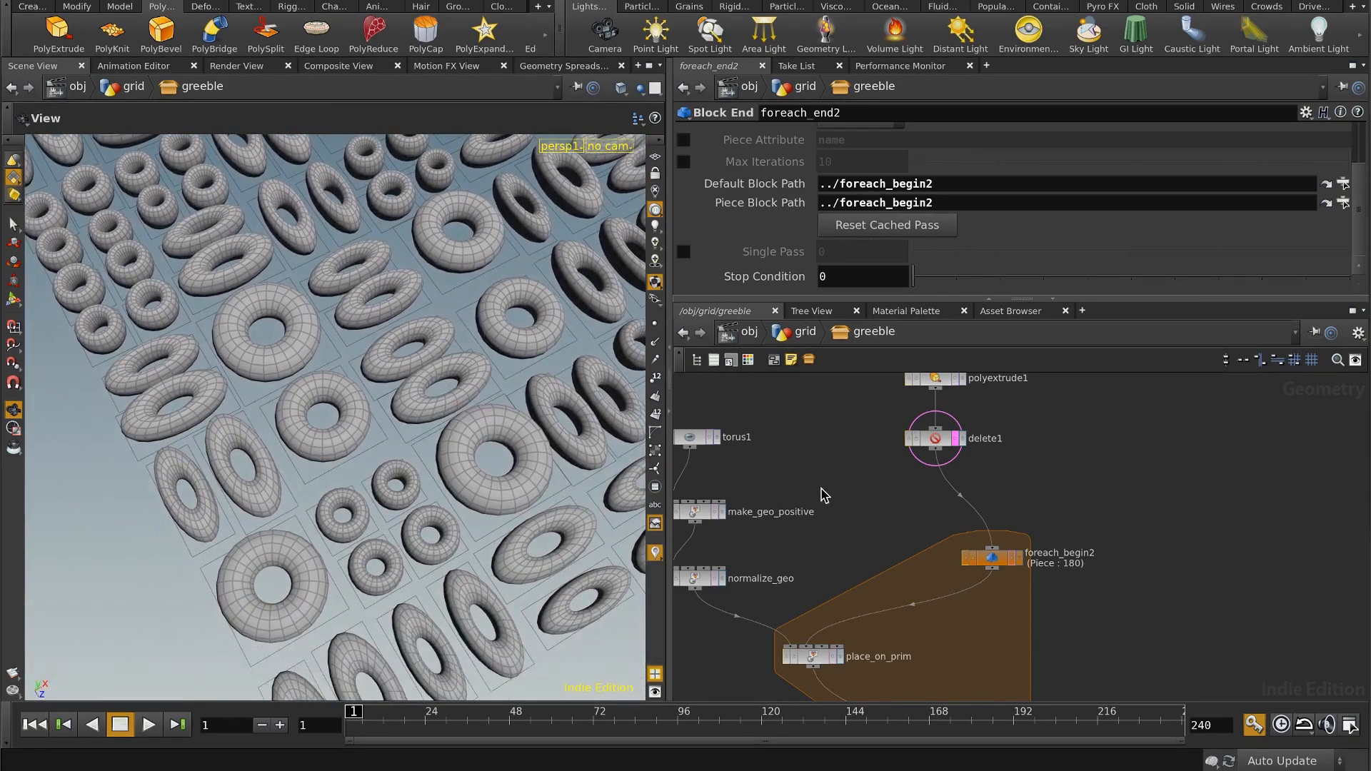
Step: Go up to the grid network, save the greeble asset's node type and save the scene file
middle_drag(833, 511, 864, 407)
click(799, 339)
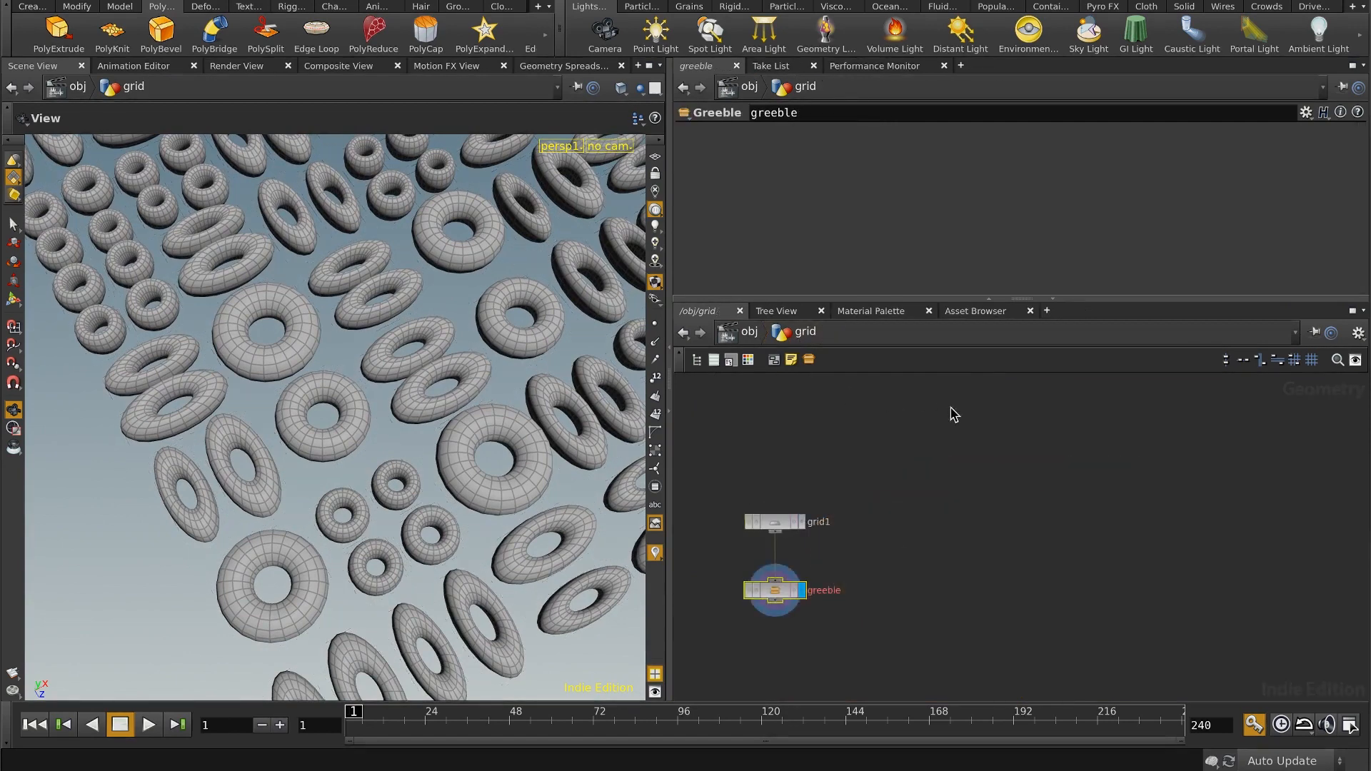
middle_drag(885, 480, 873, 398)
right_click(790, 446)
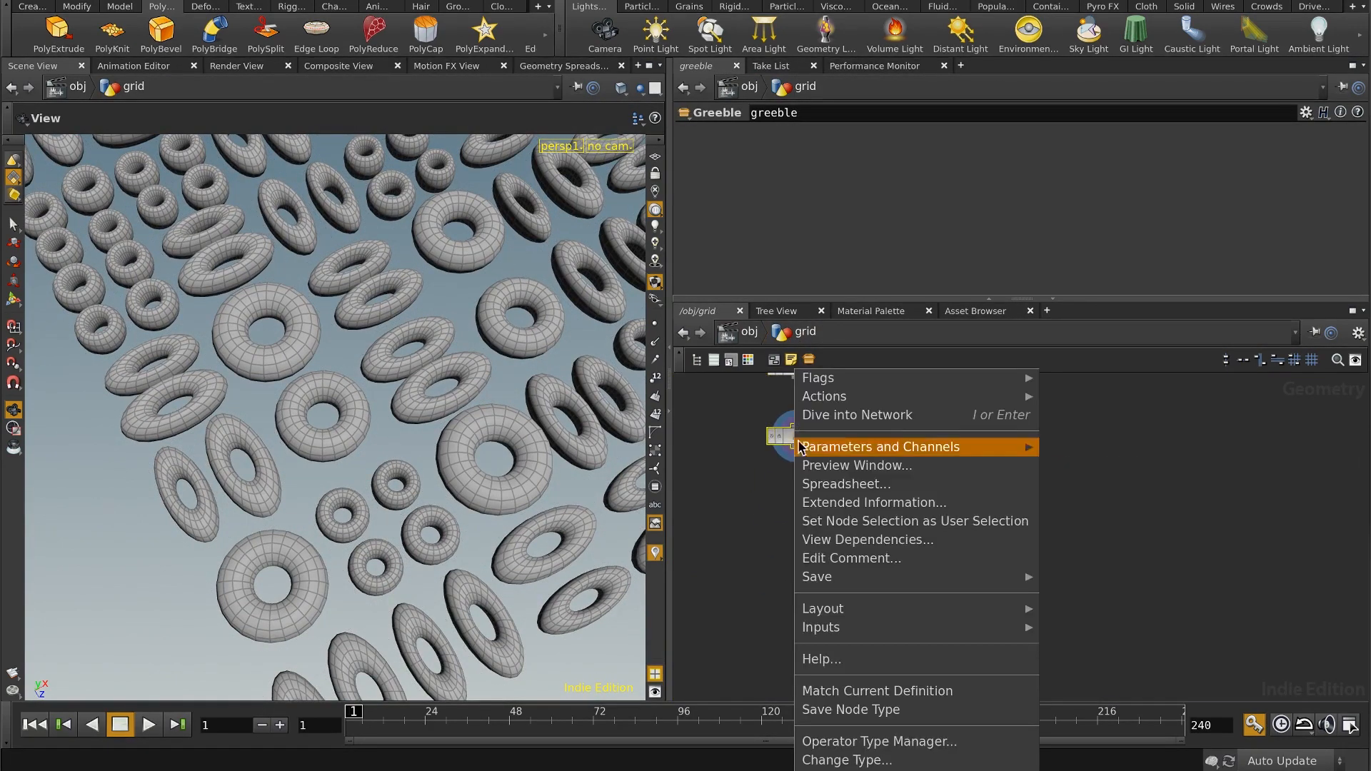
click(857, 711)
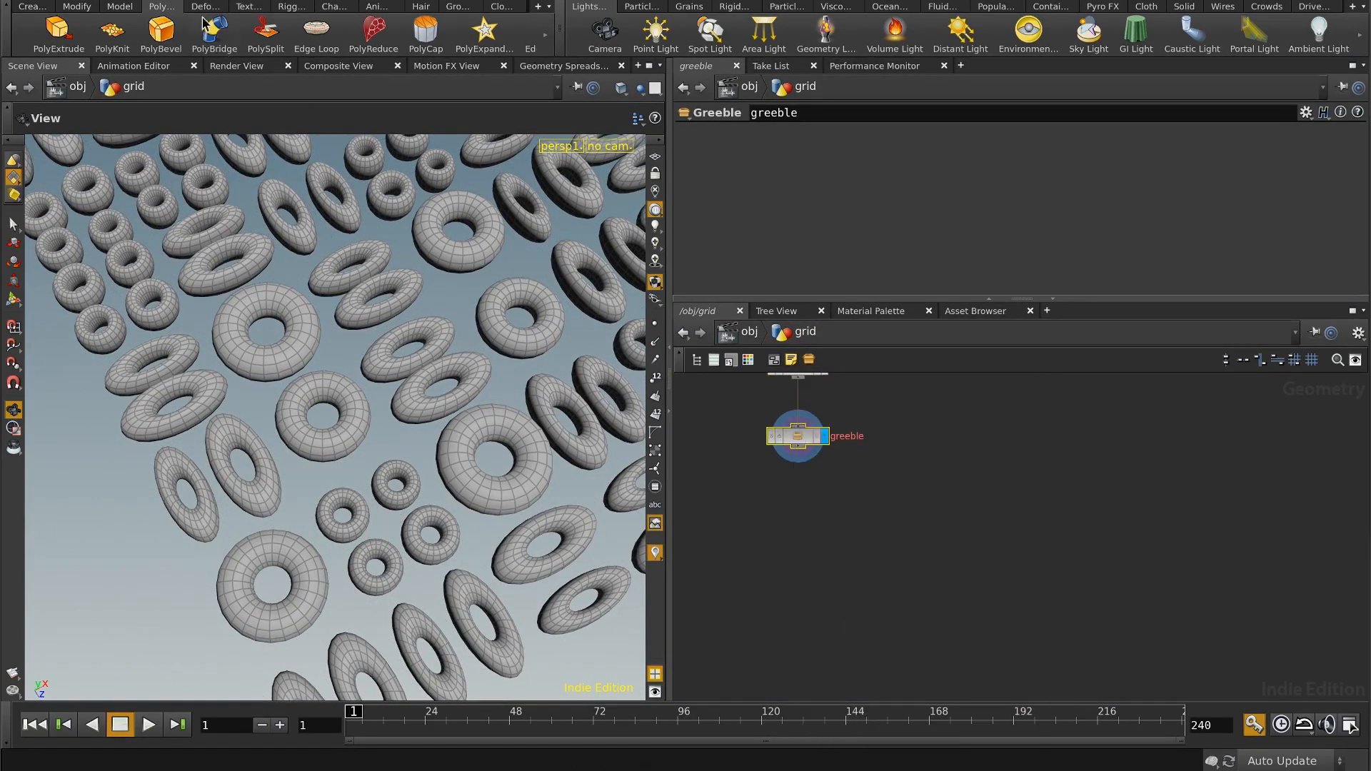
click(165, 0)
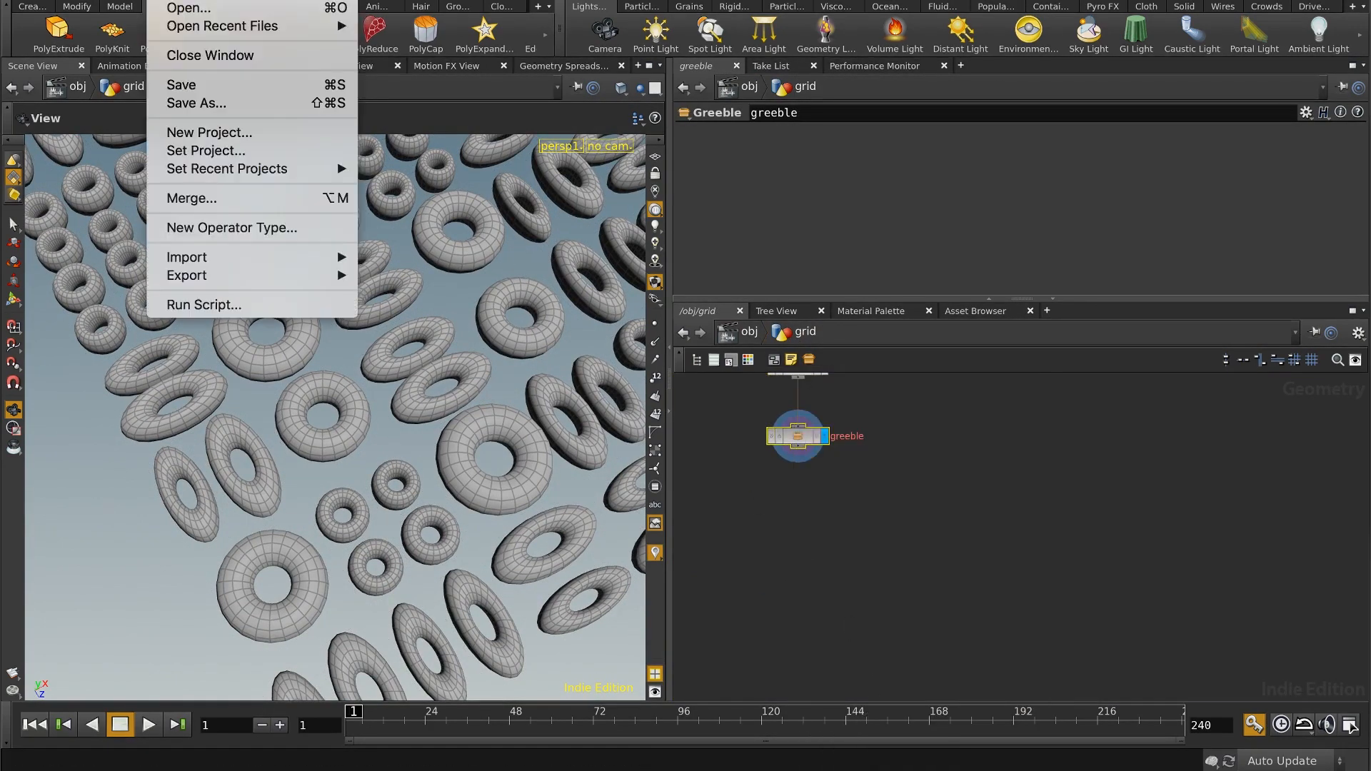
click(186, 86)
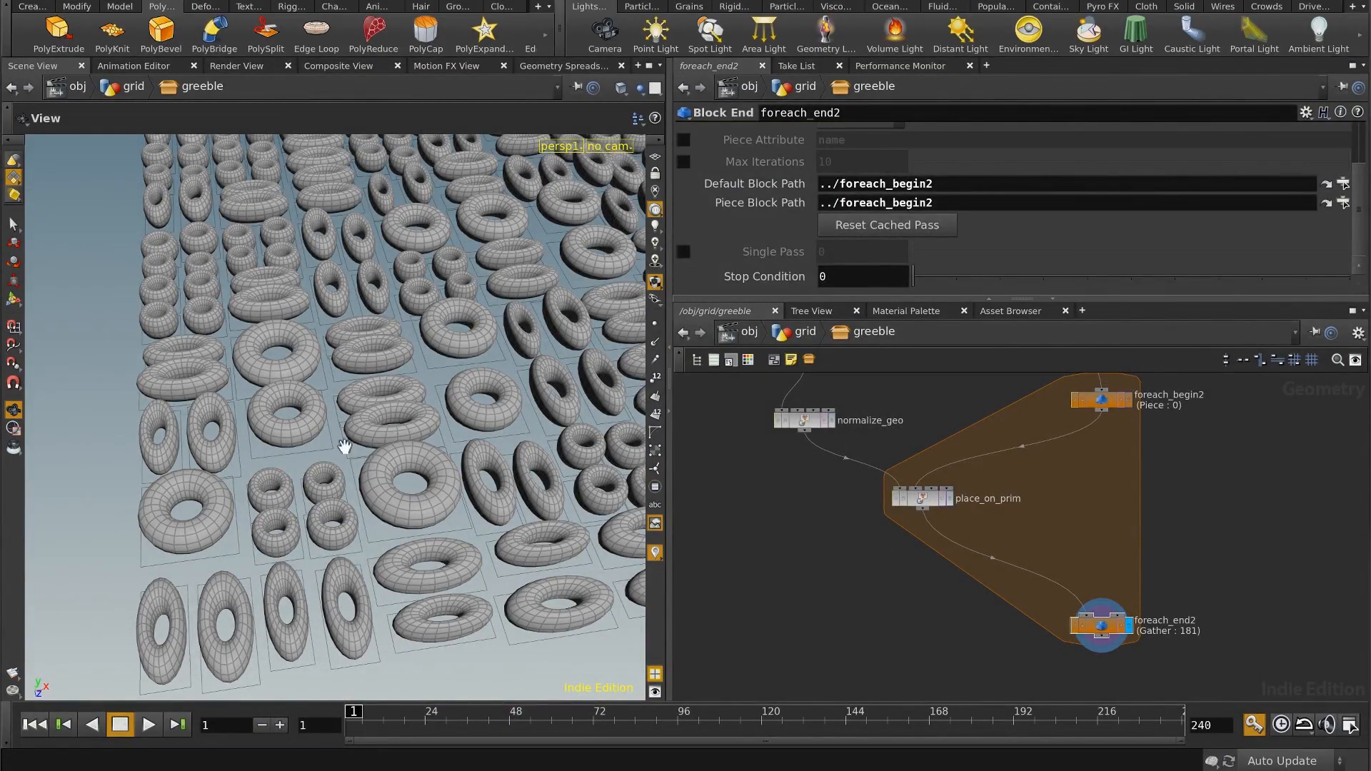
Step: Add a Measure node inside the greeble network and insert it between delete1 and foreach_begin2
drag(462, 405, 294, 518)
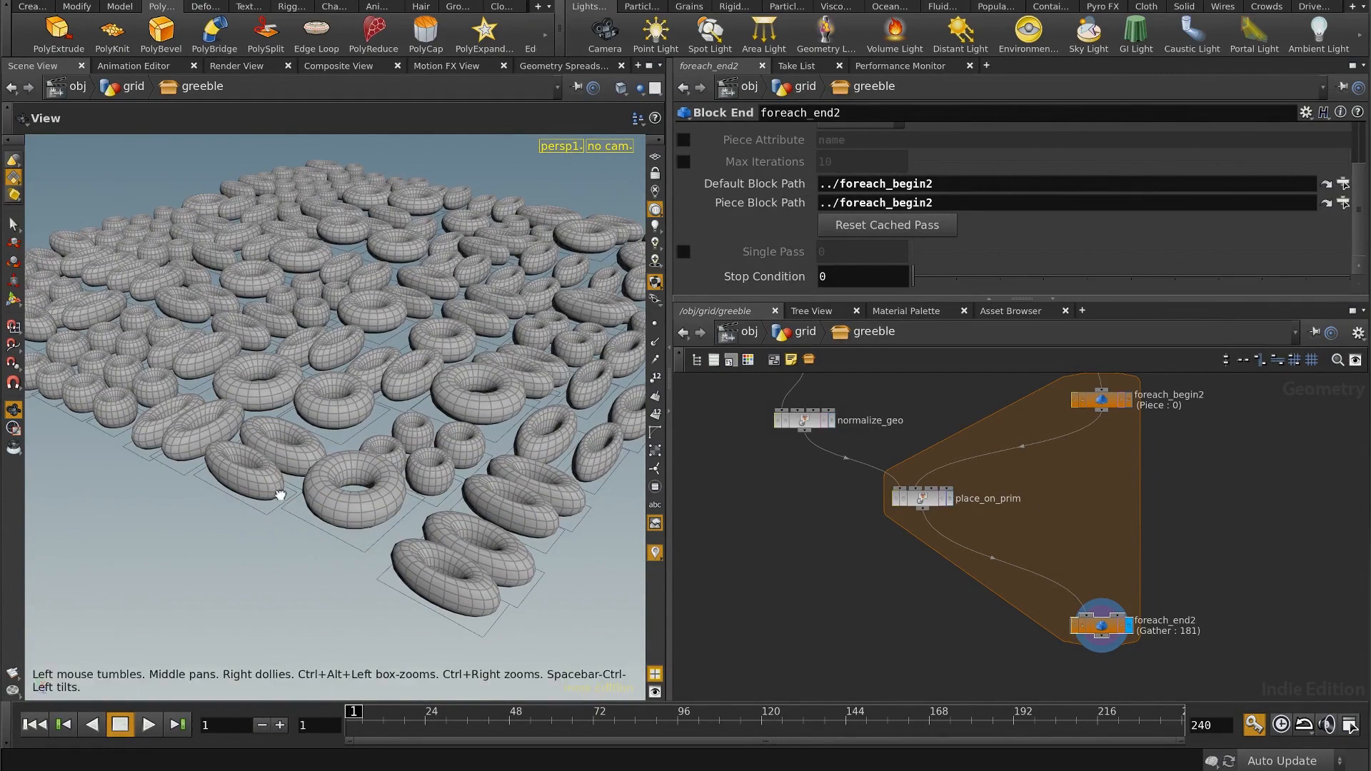
mouse_move(298, 497)
mouse_down()
mouse_move(311, 457)
mouse_move(314, 500)
mouse_up()
middle_drag(1192, 525, 1135, 670)
middle_drag(987, 463, 891, 550)
key(Tab)
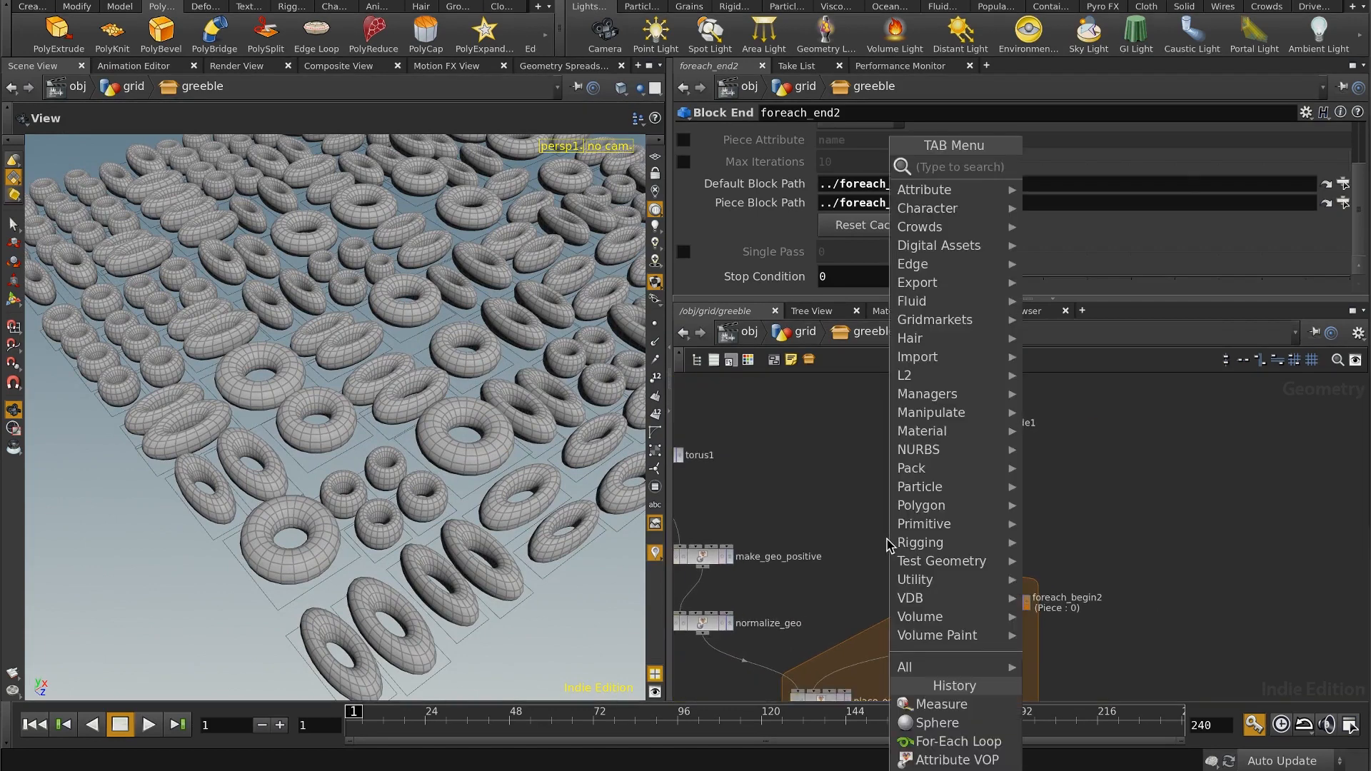
text(meas)
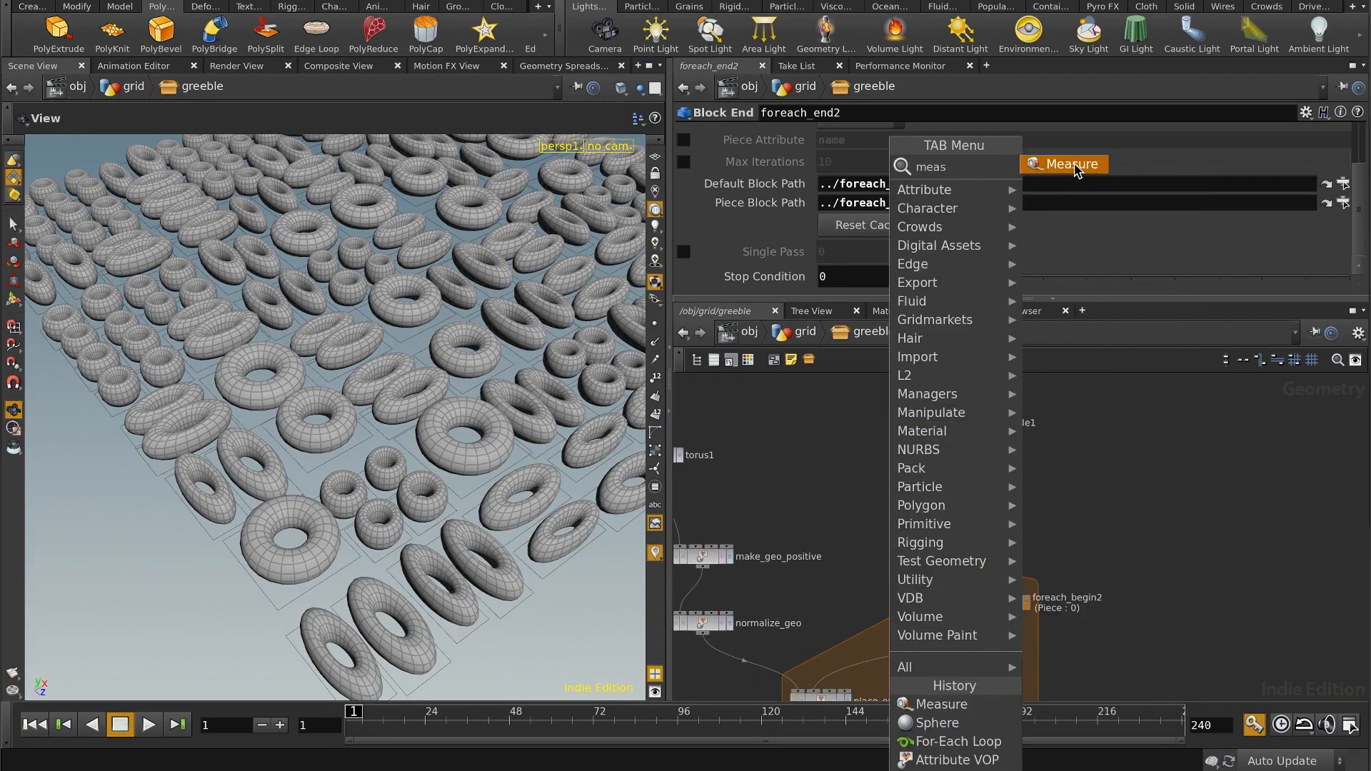
key(Return)
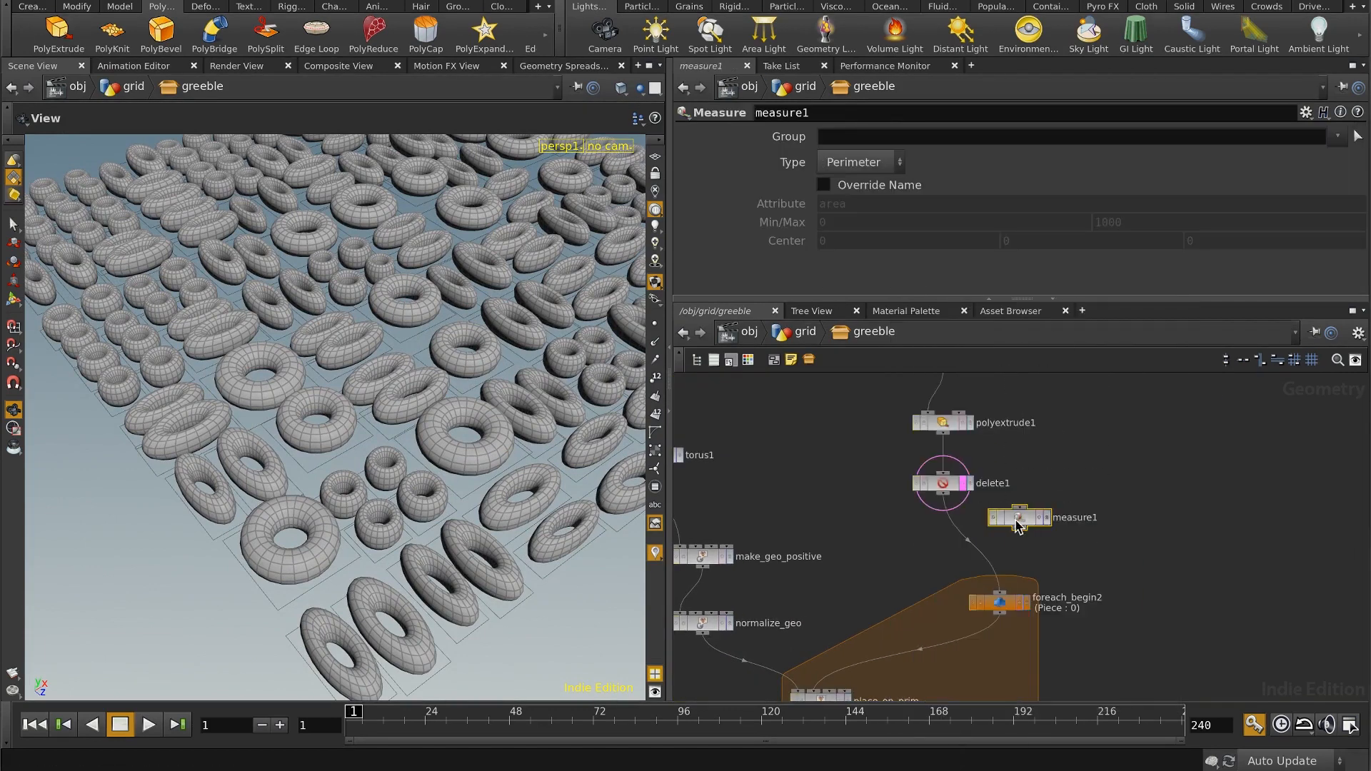
click(1037, 493)
drag(1052, 493, 959, 540)
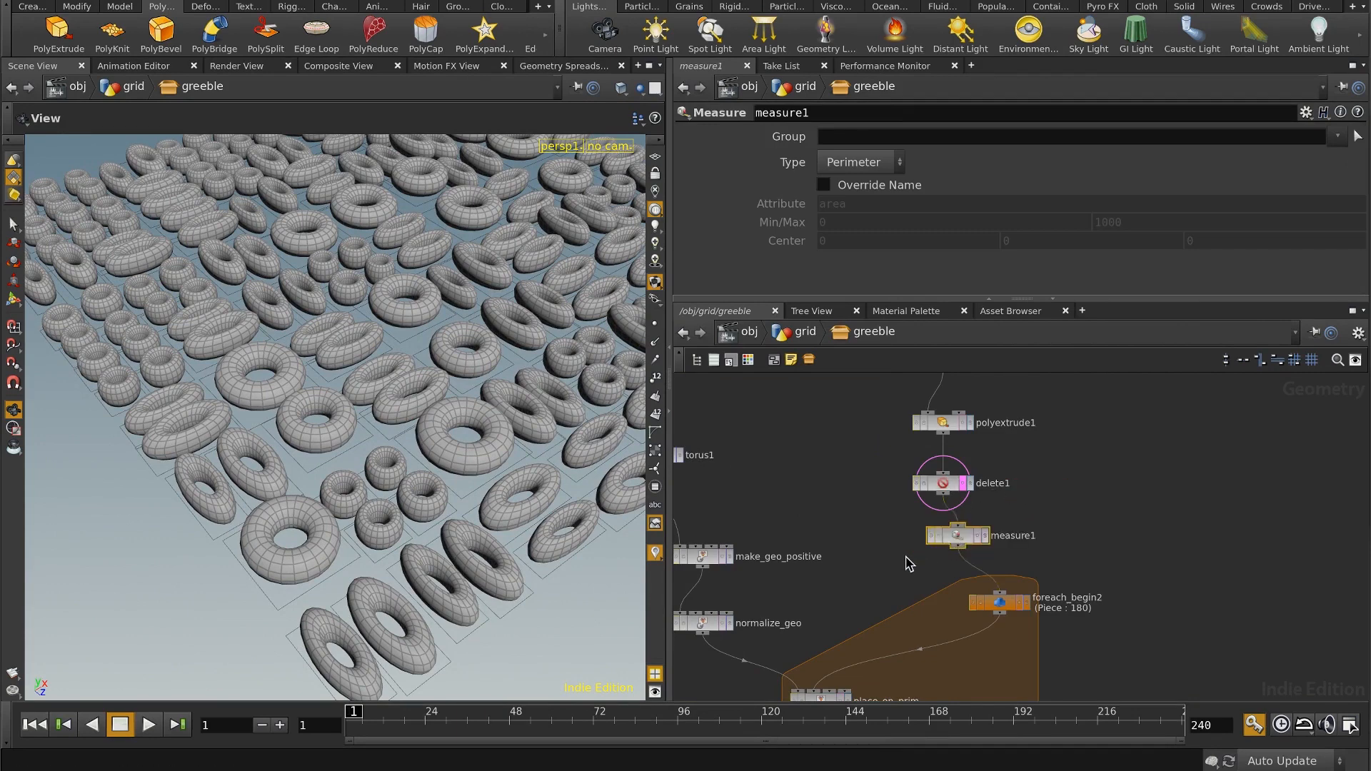
Step: Set the measure1 node's type to Area and open the place_on_prim network
click(854, 164)
click(860, 204)
middle_drag(1167, 544, 1159, 414)
middle_drag(1172, 486, 1210, 406)
double_click(847, 474)
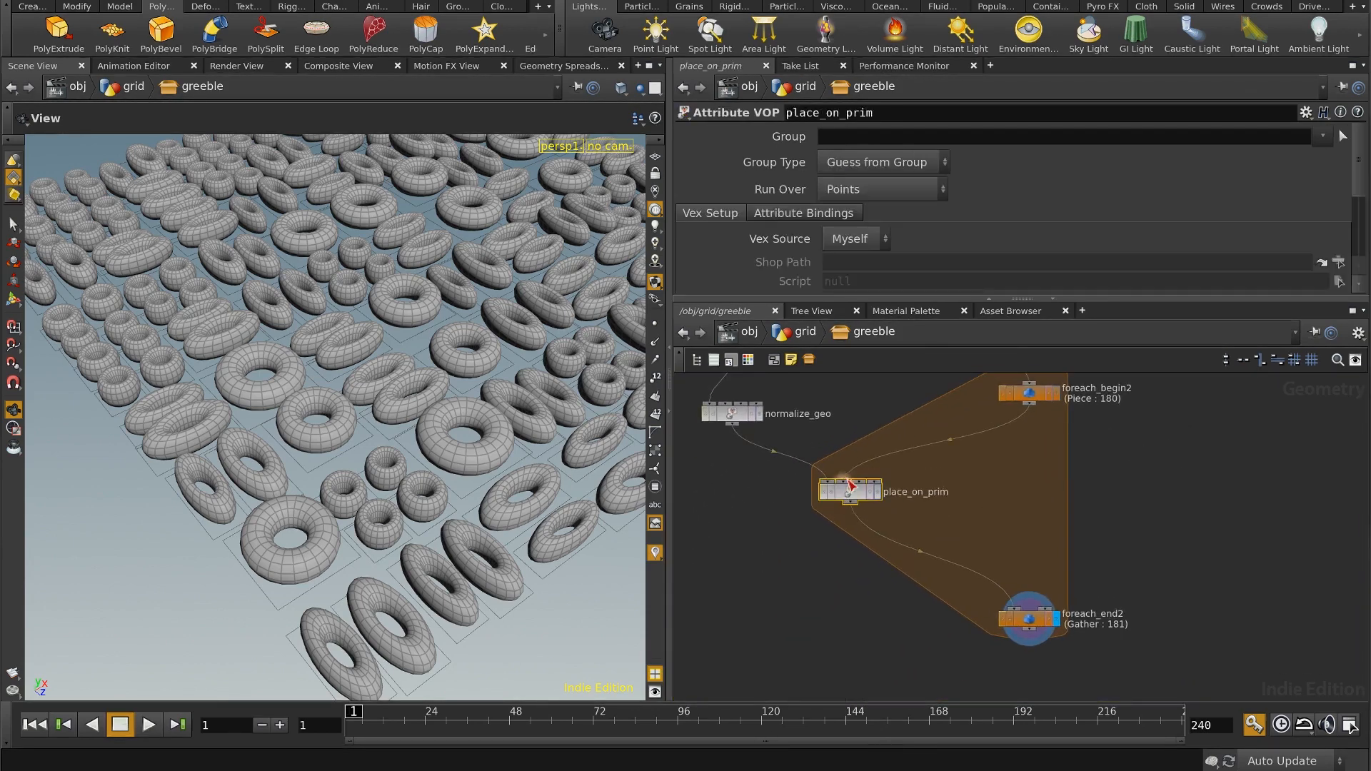
Step: Duplicate the primuv2 node and place the copy below vectofloat1
middle_drag(870, 638, 968, 524)
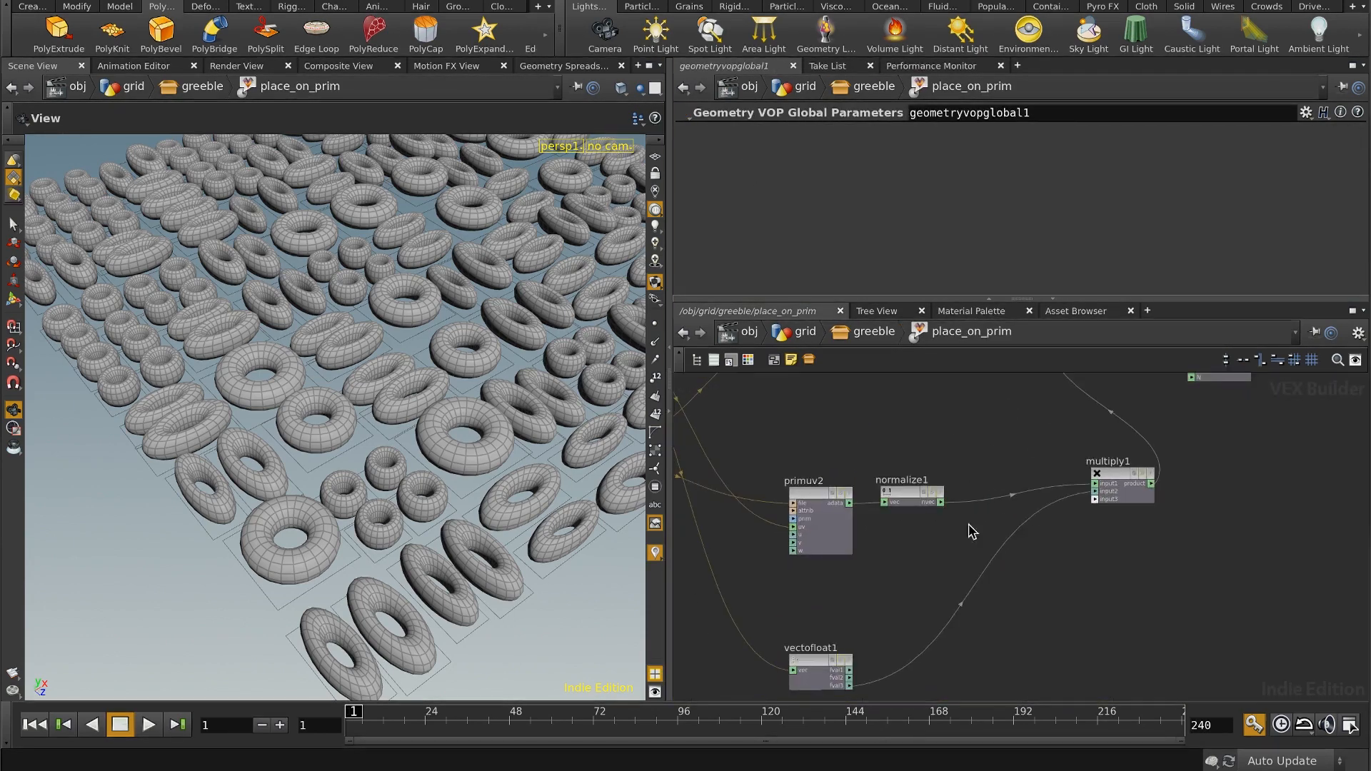
middle_drag(1007, 619, 1080, 545)
click(919, 457)
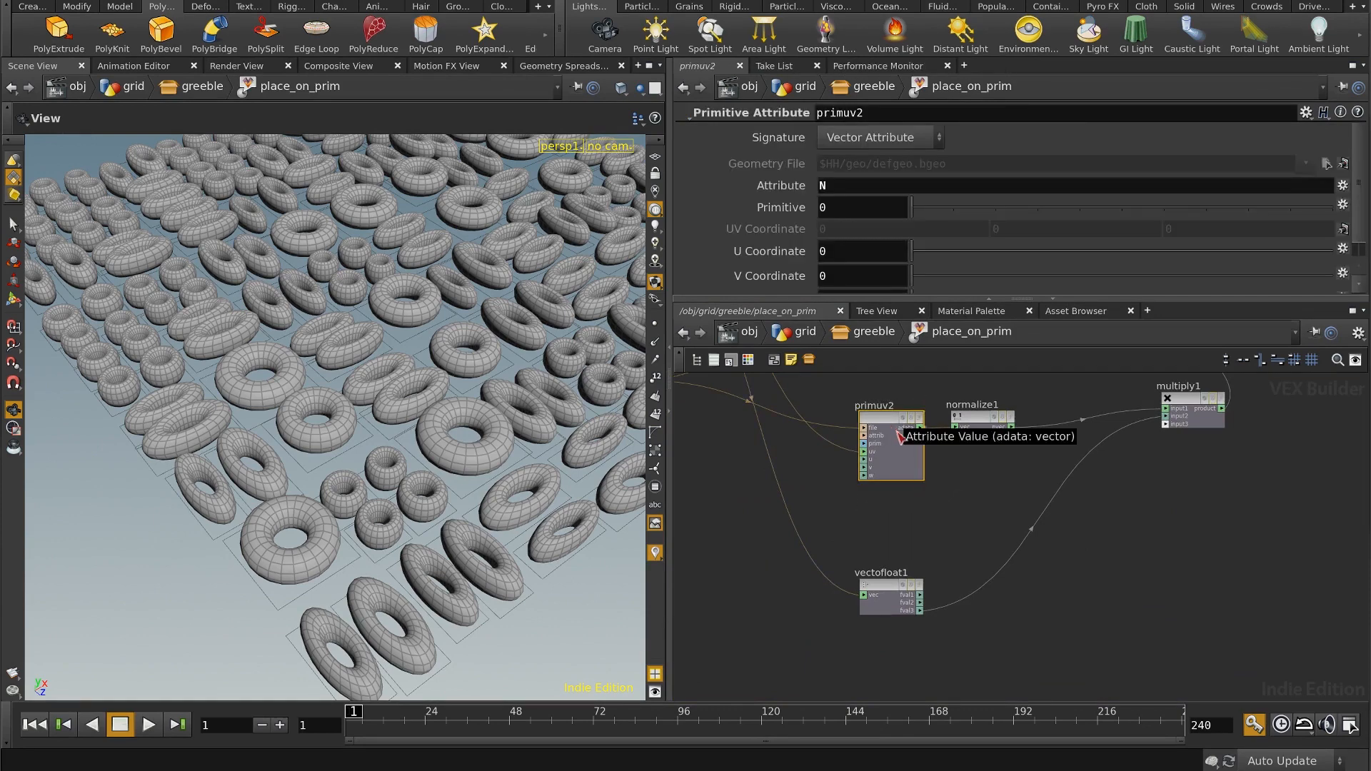
key(ctrl+c)
middle_drag(1052, 584, 1010, 555)
key(ctrl+v)
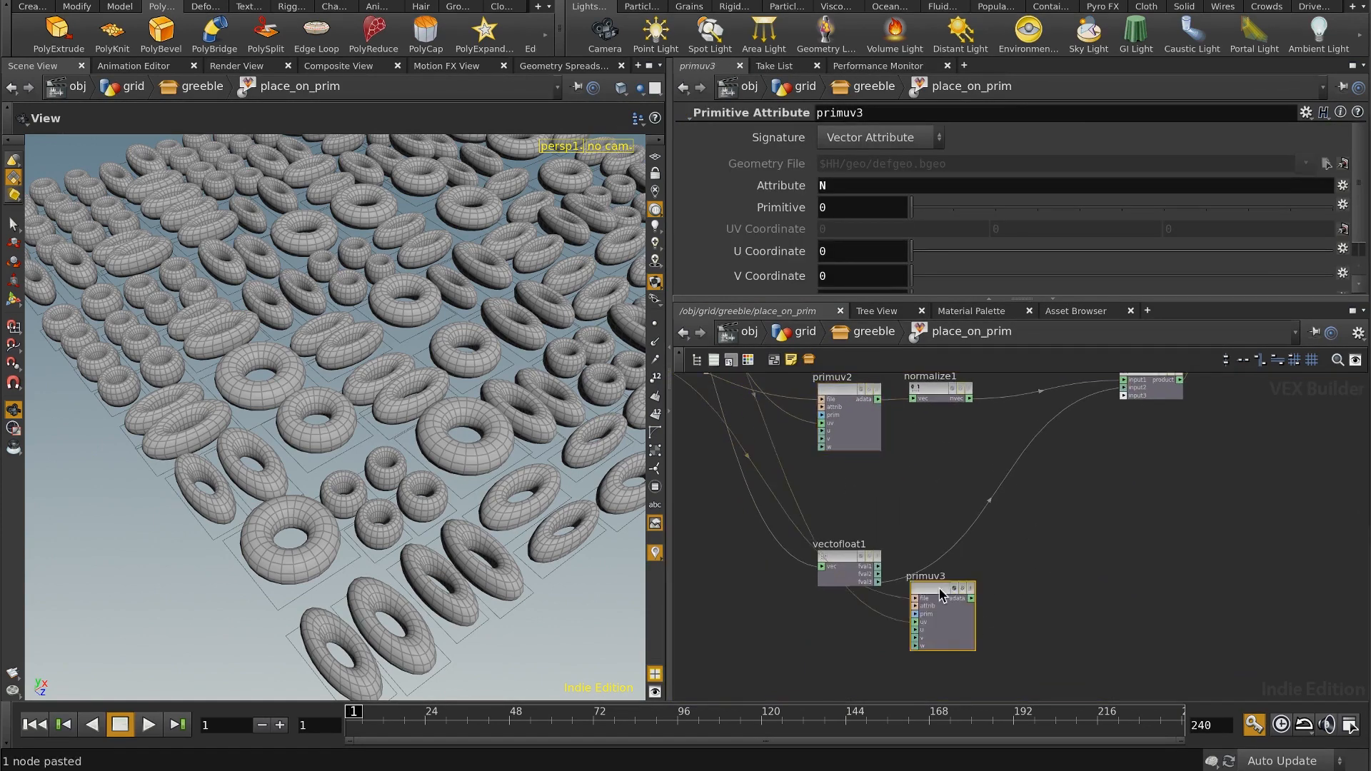
drag(939, 590, 870, 641)
middle_drag(937, 612, 946, 541)
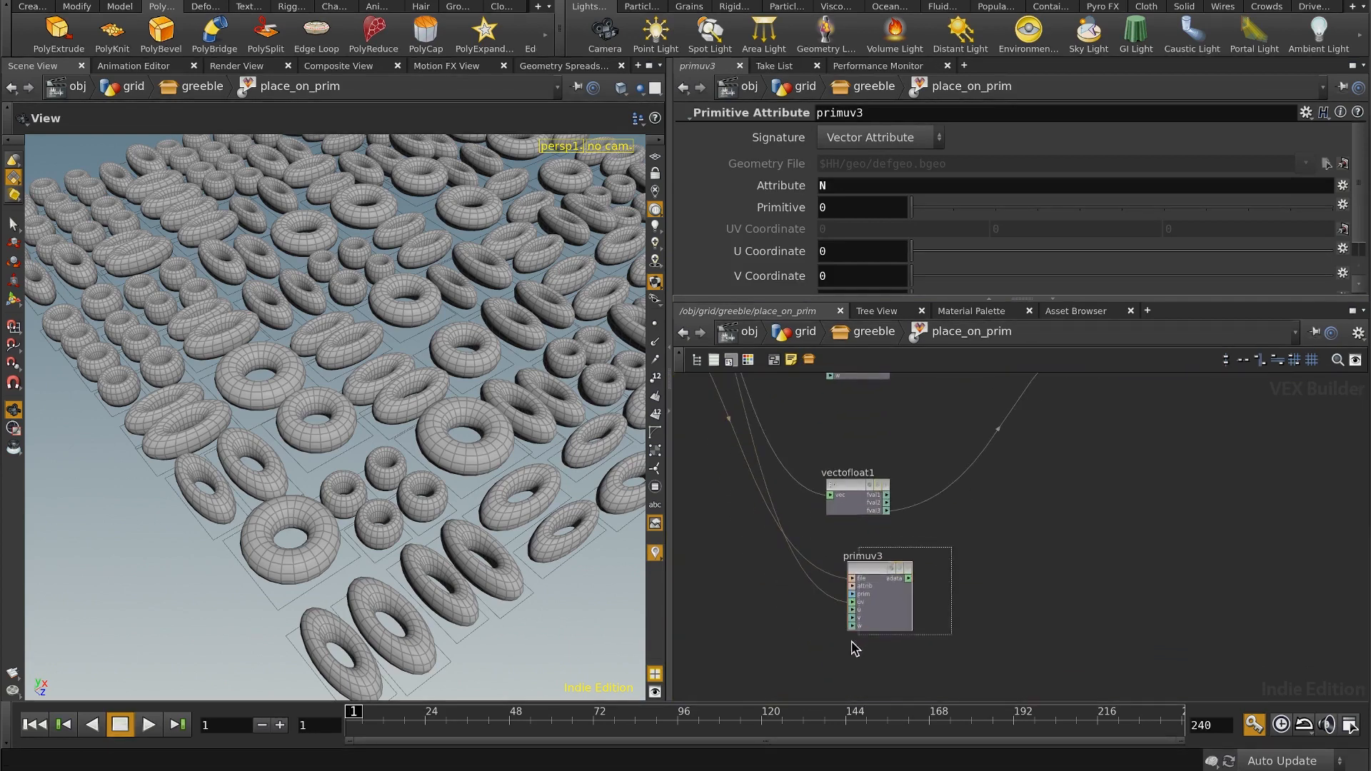
Step: Set the primuv3 node's signature to Float Attribute and its attribute to area
click(857, 138)
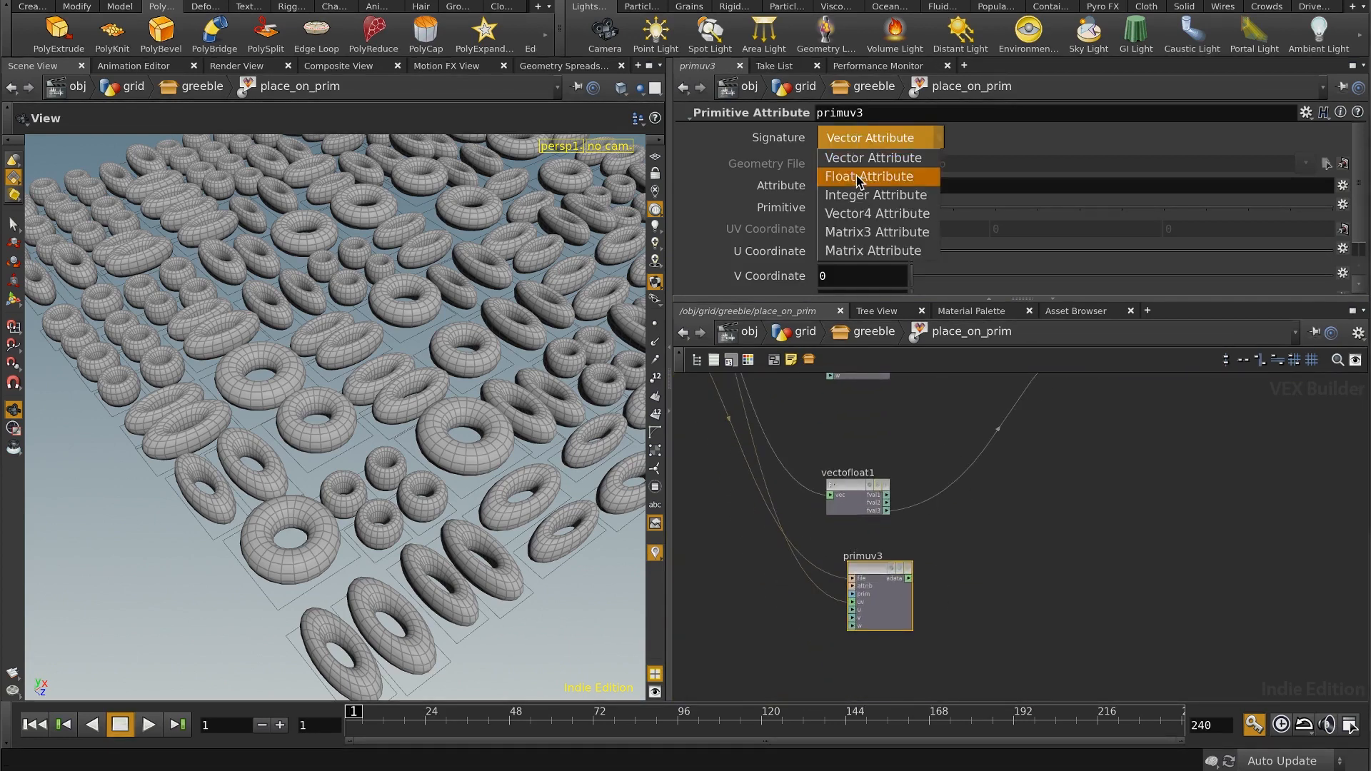
click(859, 177)
text(area)
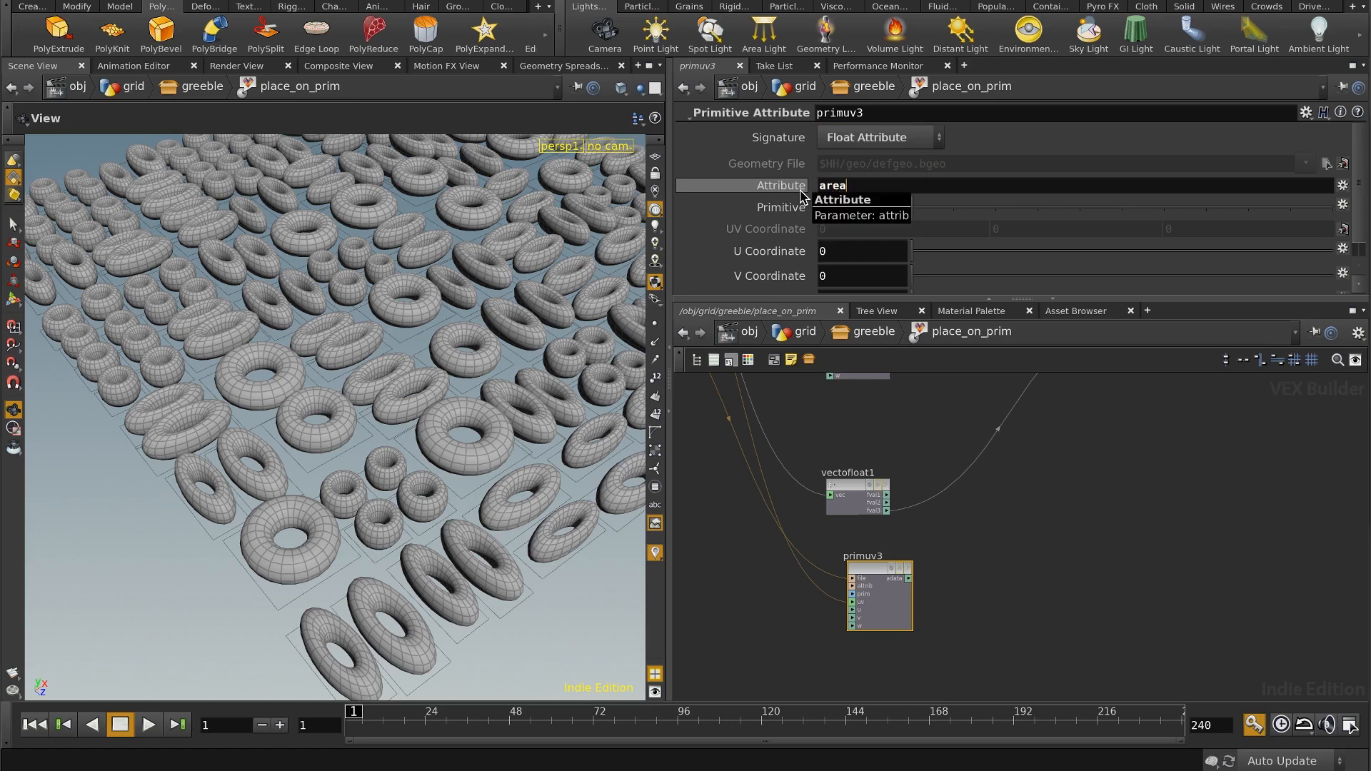
Step: Add a Square Root node beside primuv3 and feed it primuv3's attribute output
middle_drag(999, 540, 928, 549)
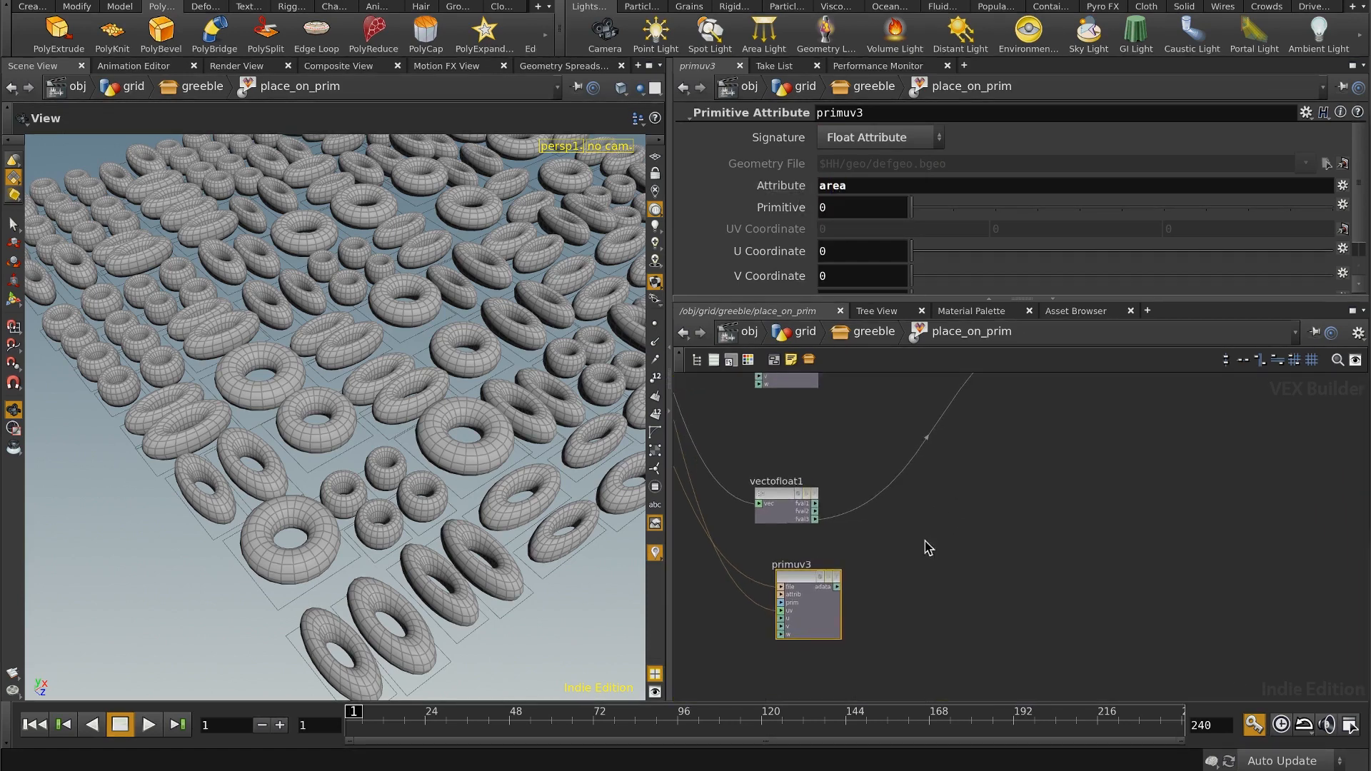
key(Tab)
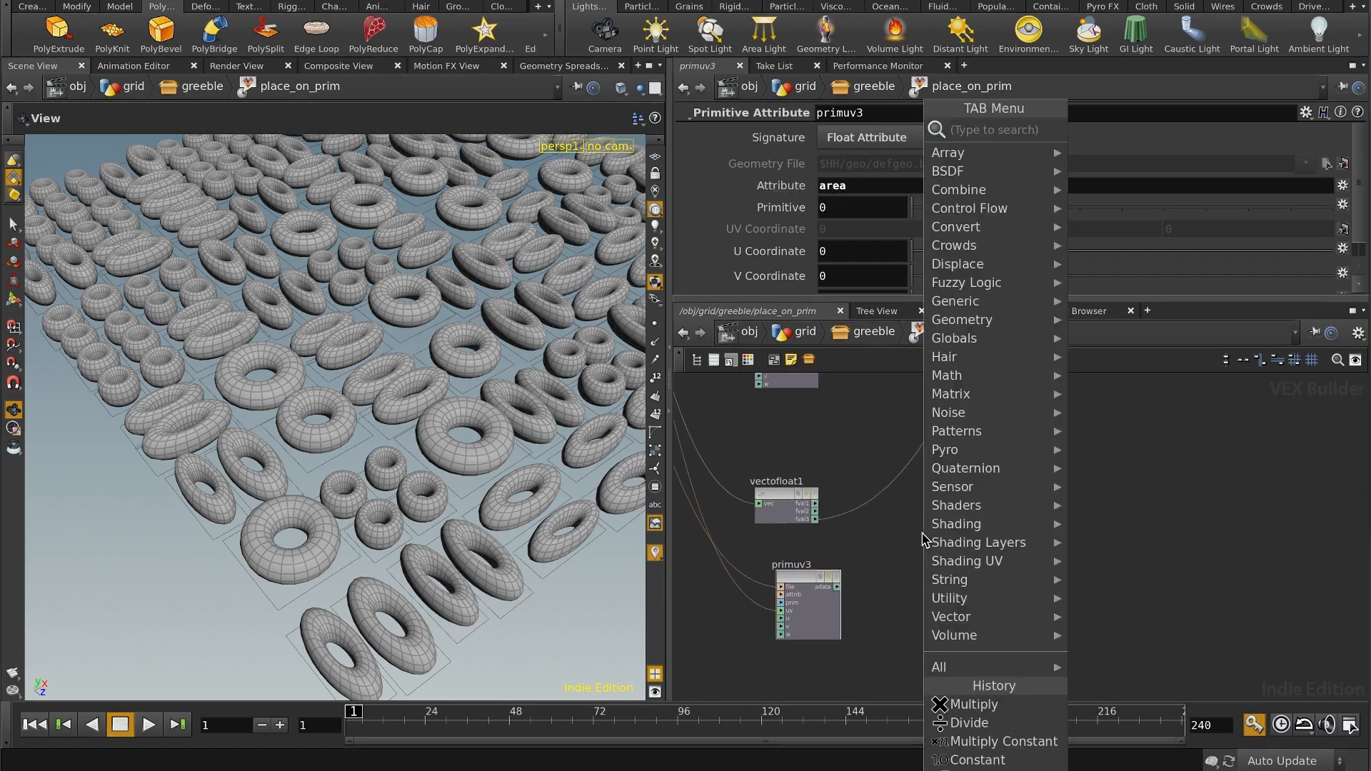
text(sq)
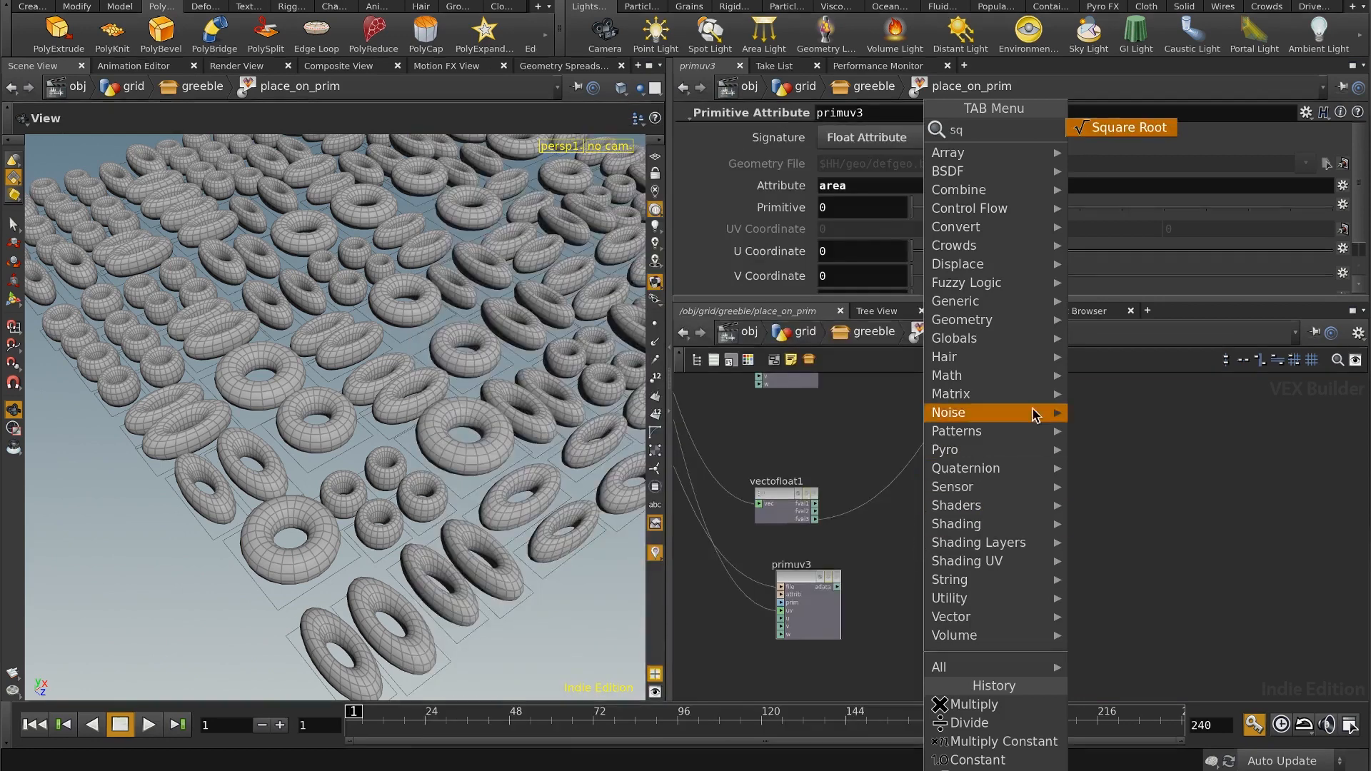
click(1132, 127)
click(950, 571)
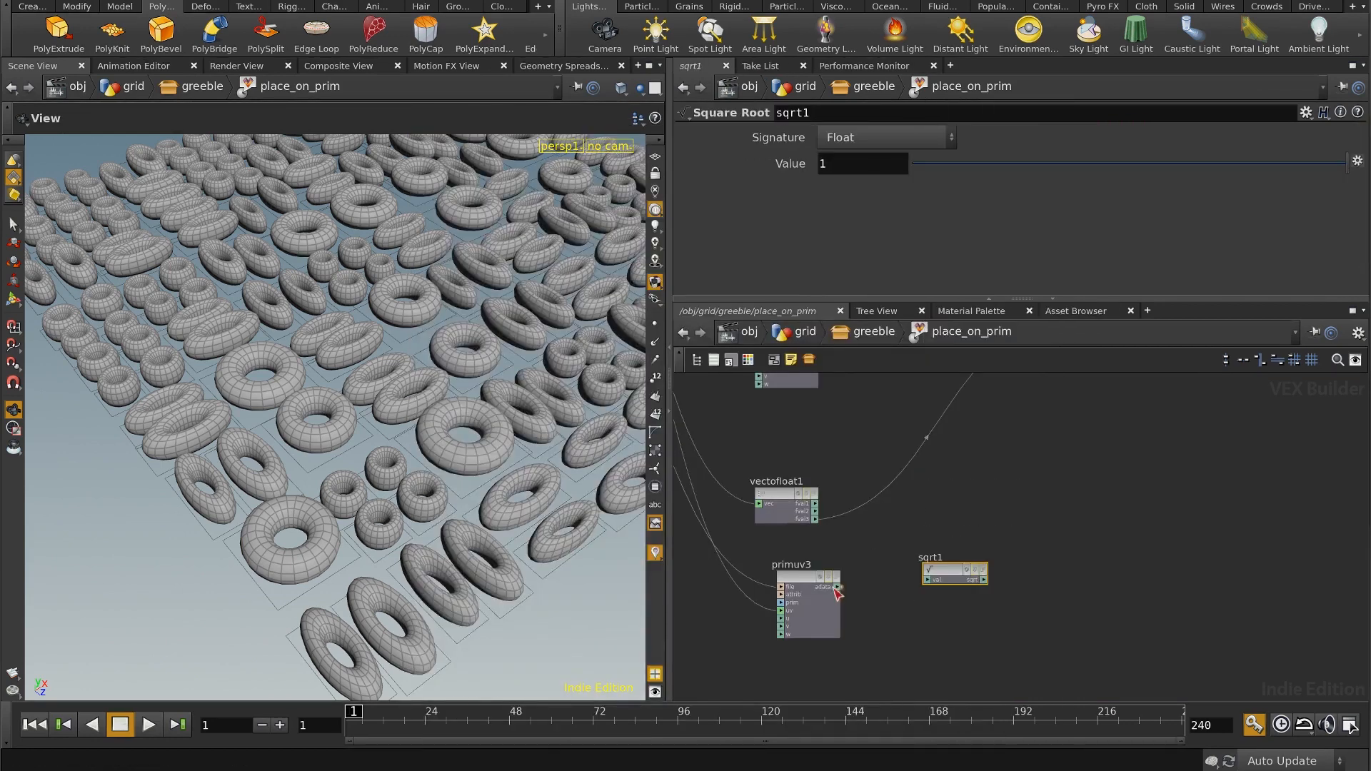
click(931, 582)
Step: Connect the square root output to the third input of multiply1 and check the resized tori
middle_drag(1024, 517, 889, 628)
middle_drag(996, 487, 984, 552)
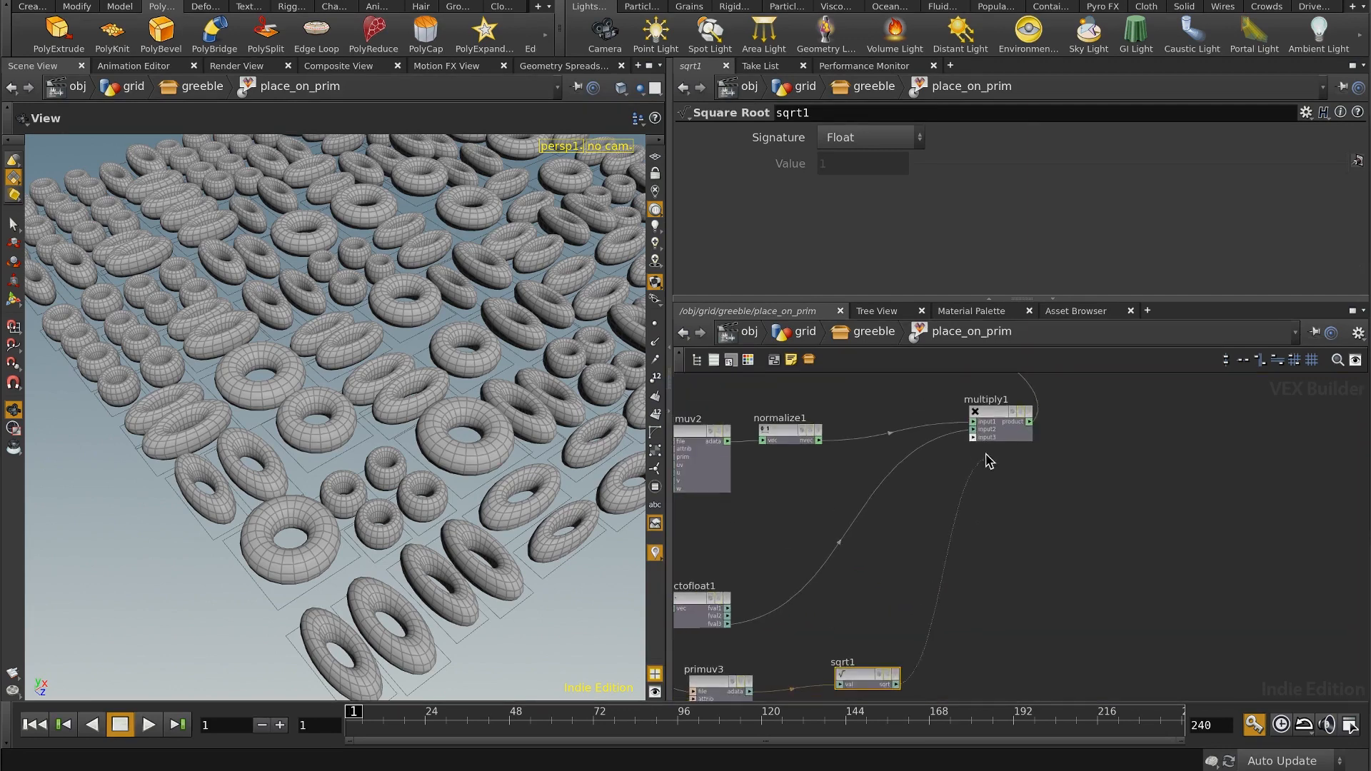
click(974, 440)
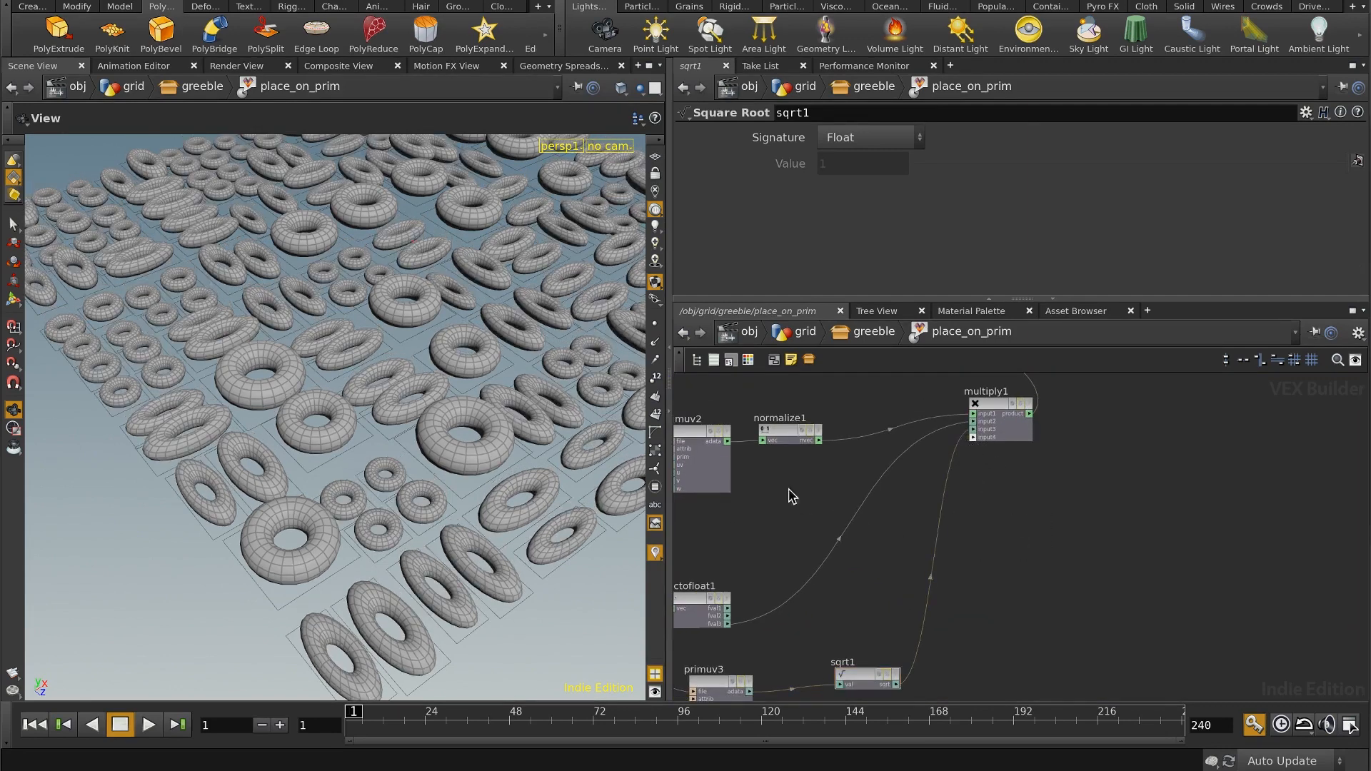
drag(472, 452, 541, 400)
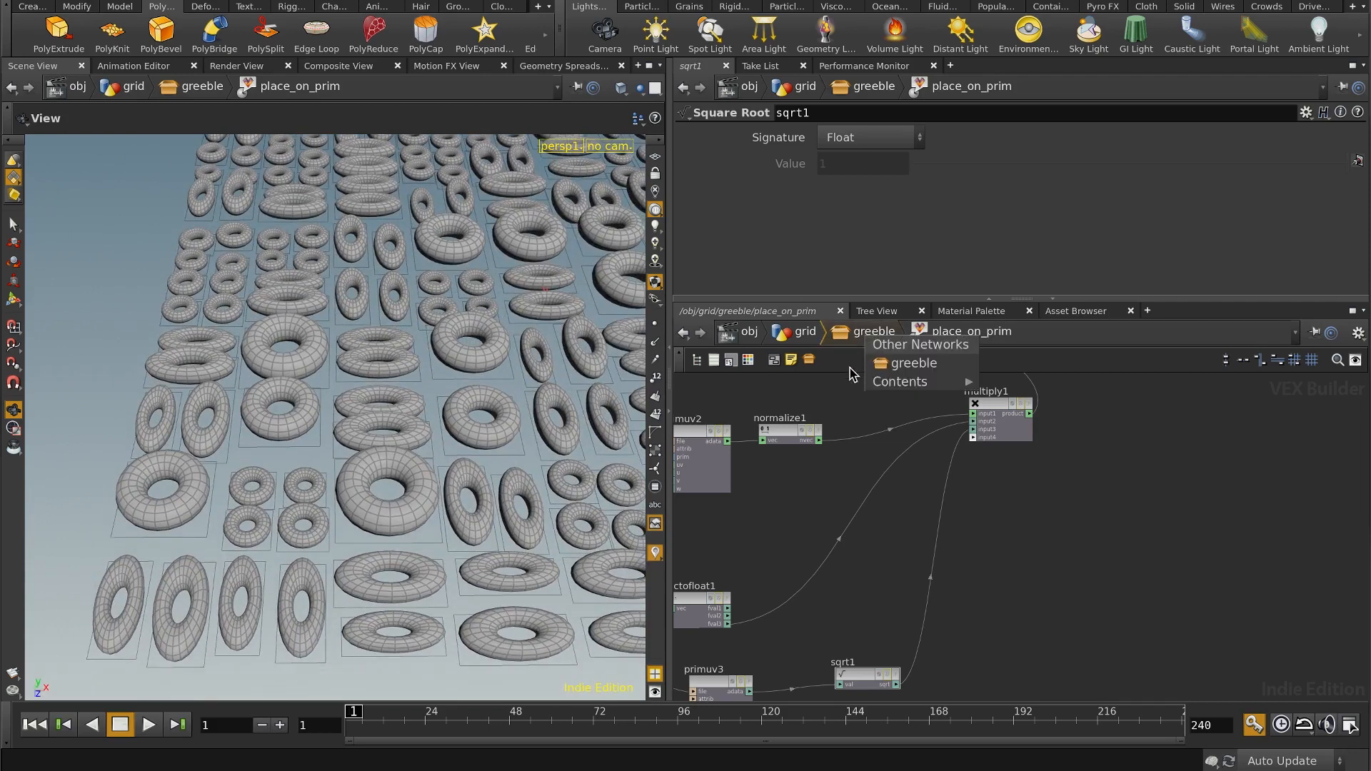
Step: Return to the greeble network and add a Sphere node between torus1 and make_geo_positive
click(872, 332)
middle_drag(843, 400, 925, 540)
drag(782, 471, 737, 447)
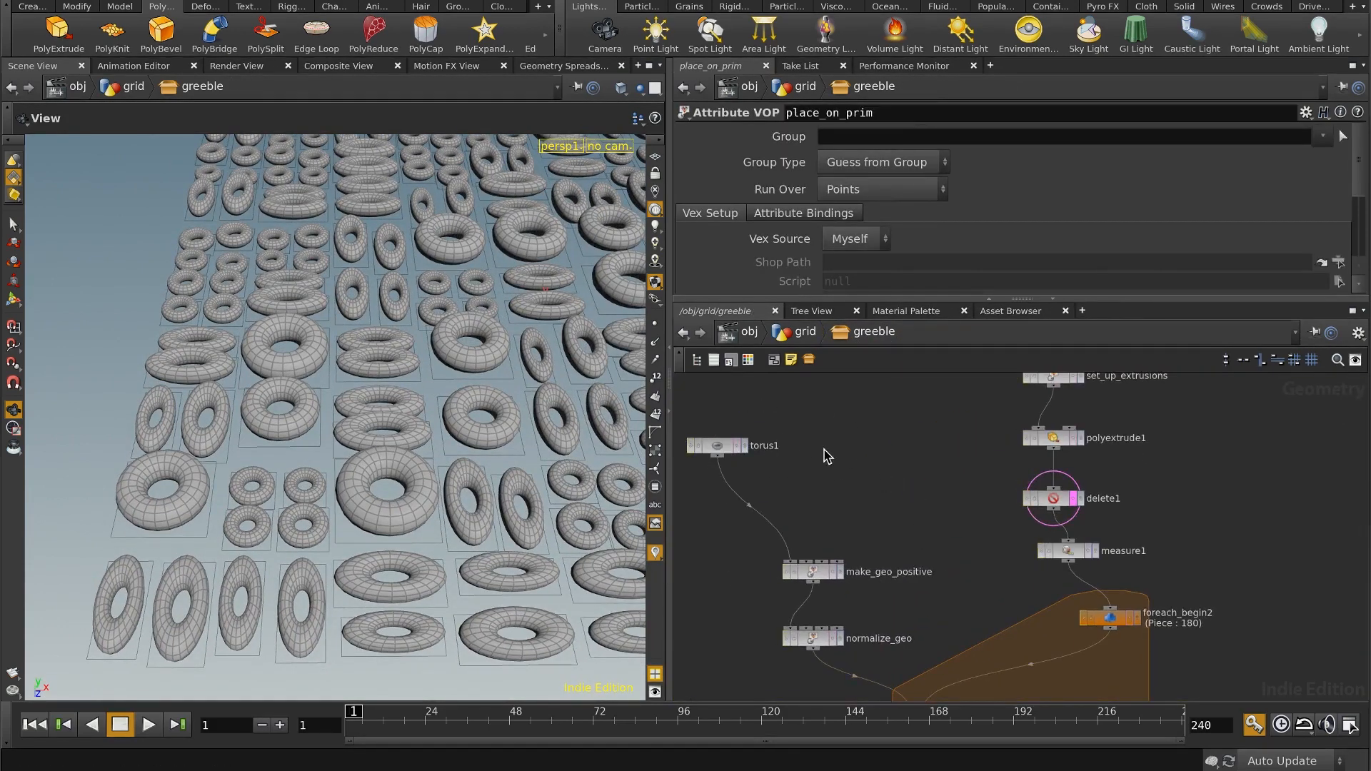
key(Tab)
text(sph)
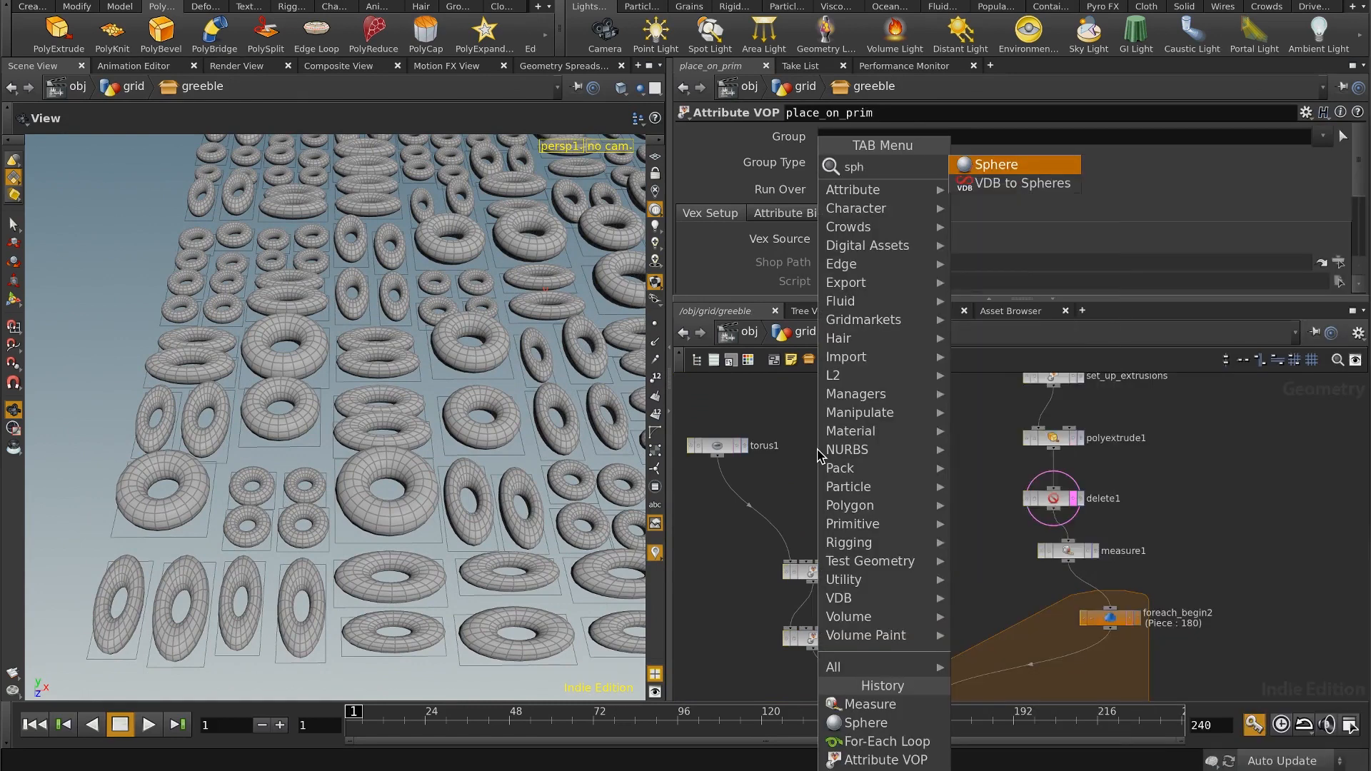
click(996, 164)
click(834, 489)
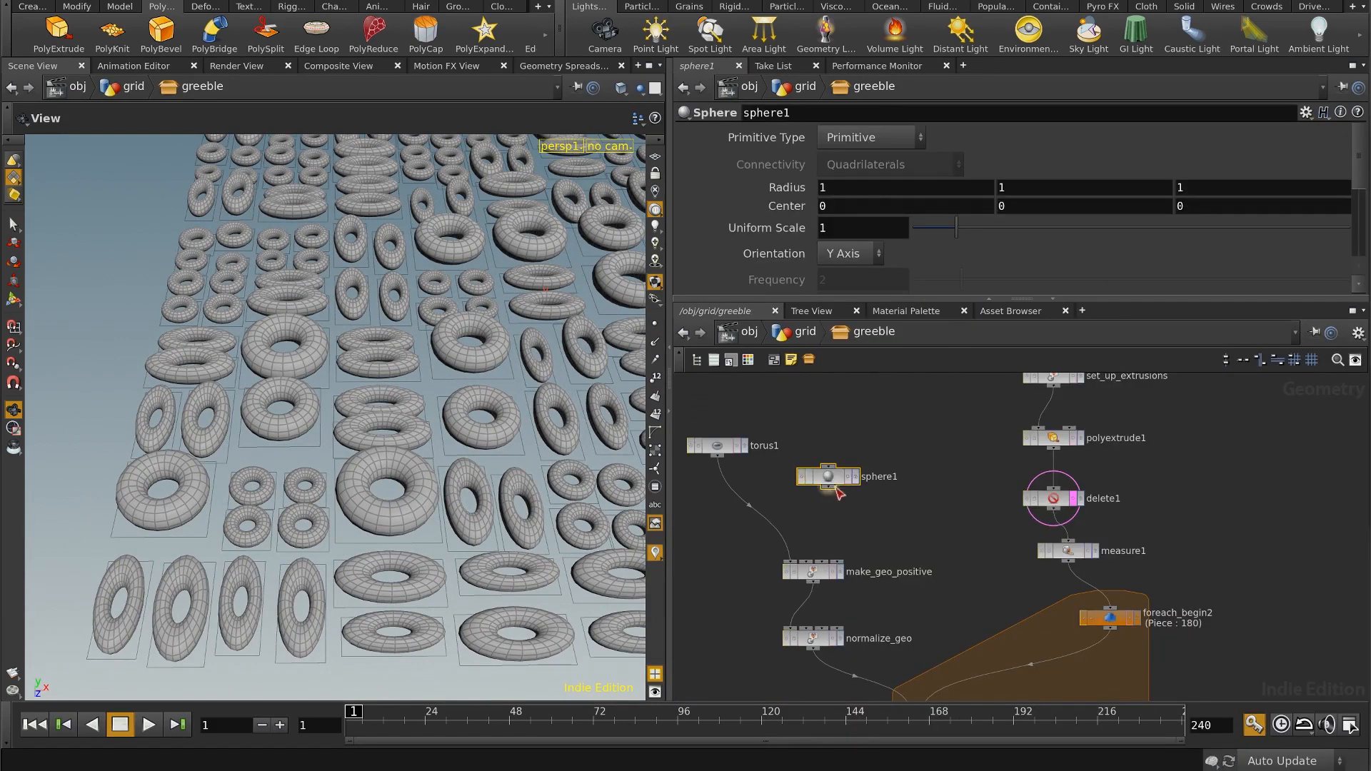
Step: Make sphere1 a Polygon sphere with frequency 4 and connect it to make_geo_positive in place of the torus
click(873, 137)
click(878, 178)
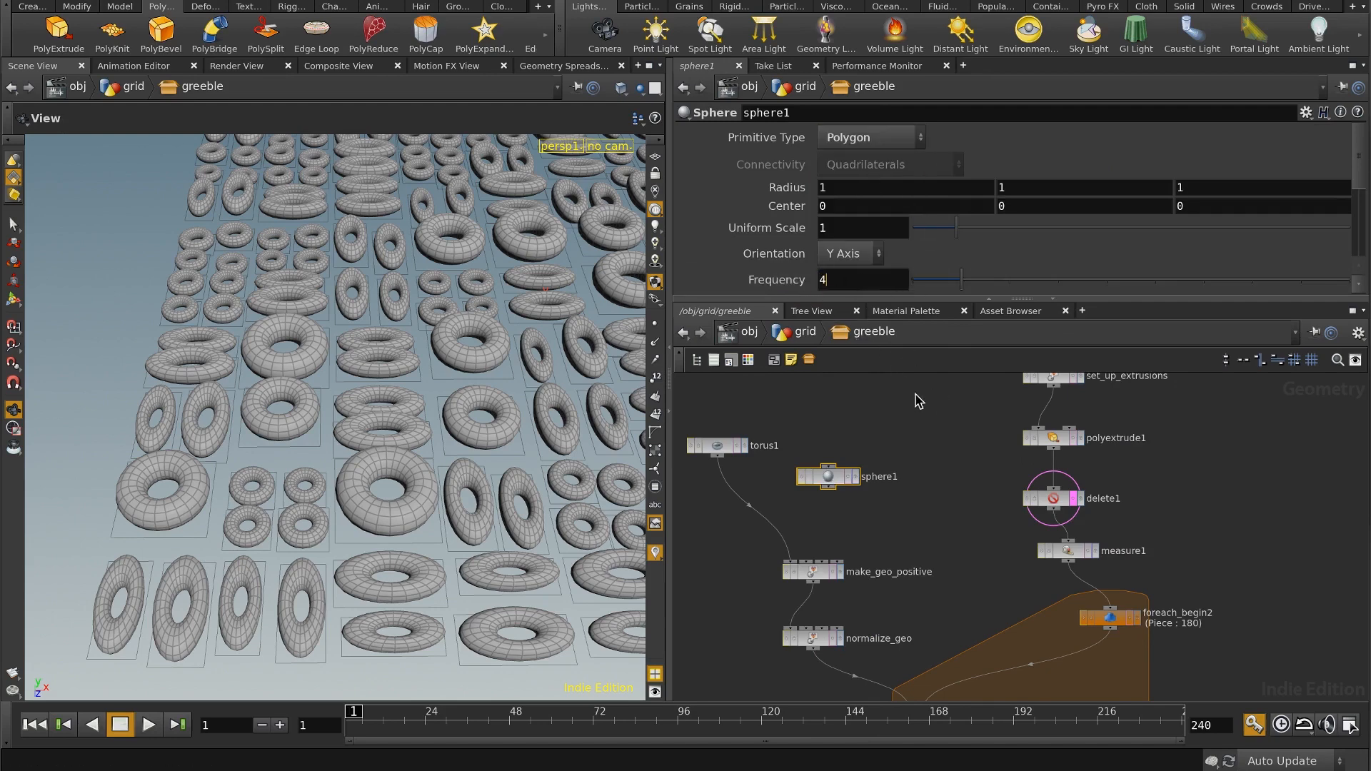
click(794, 564)
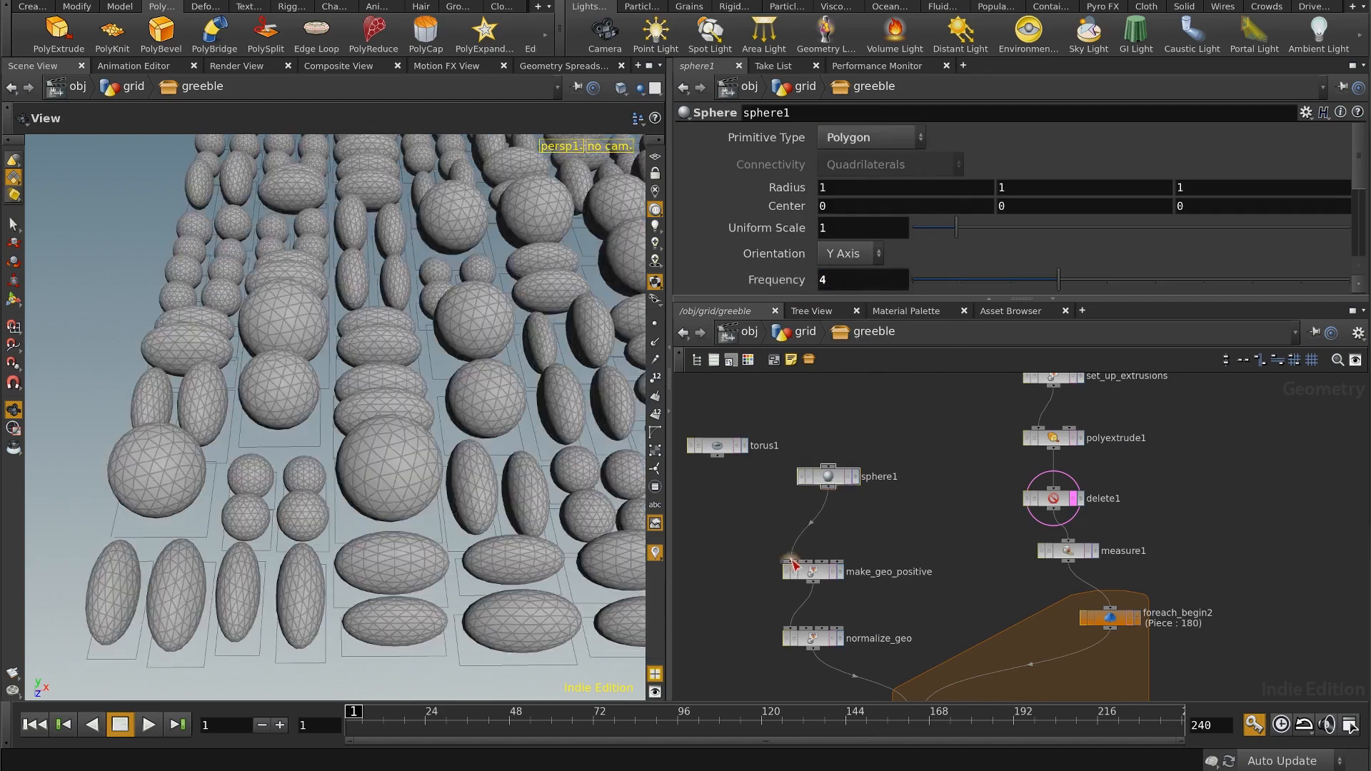
drag(388, 389, 548, 399)
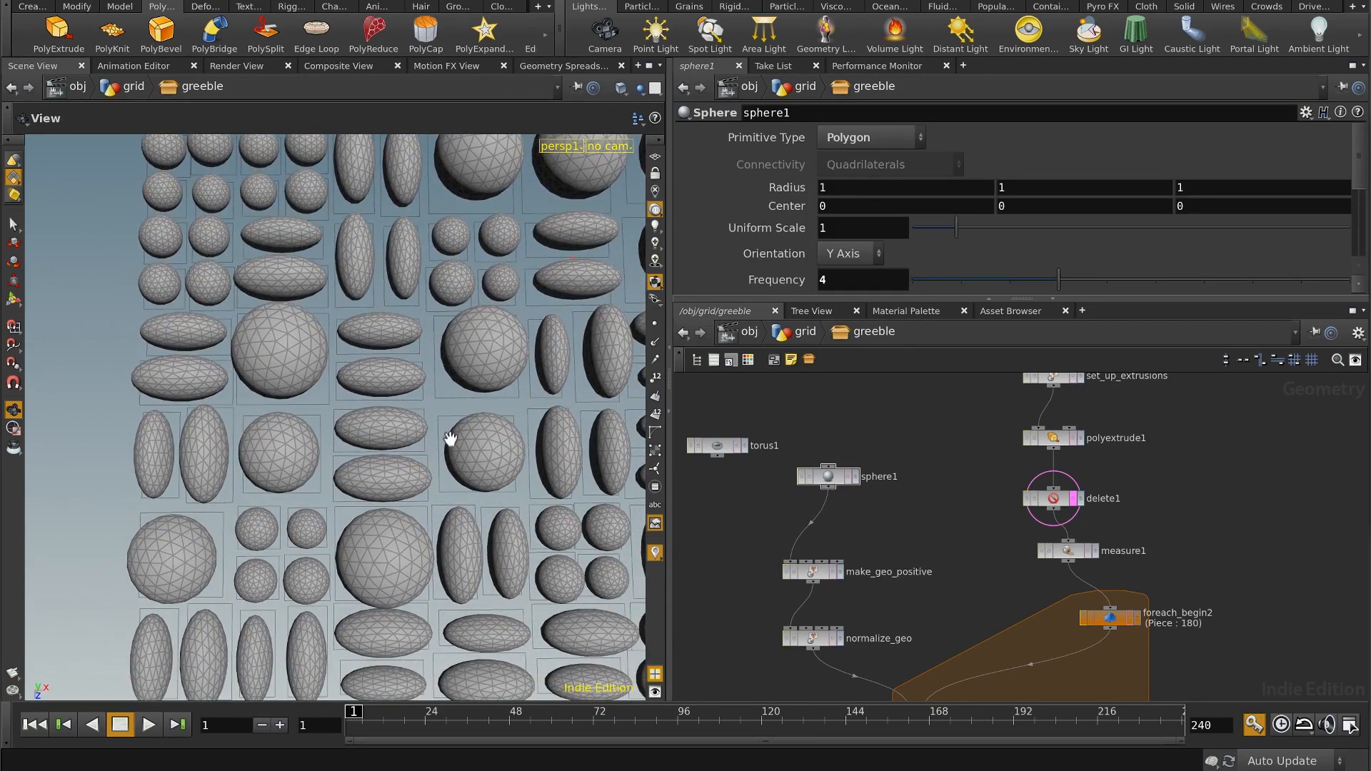
drag(489, 466, 444, 406)
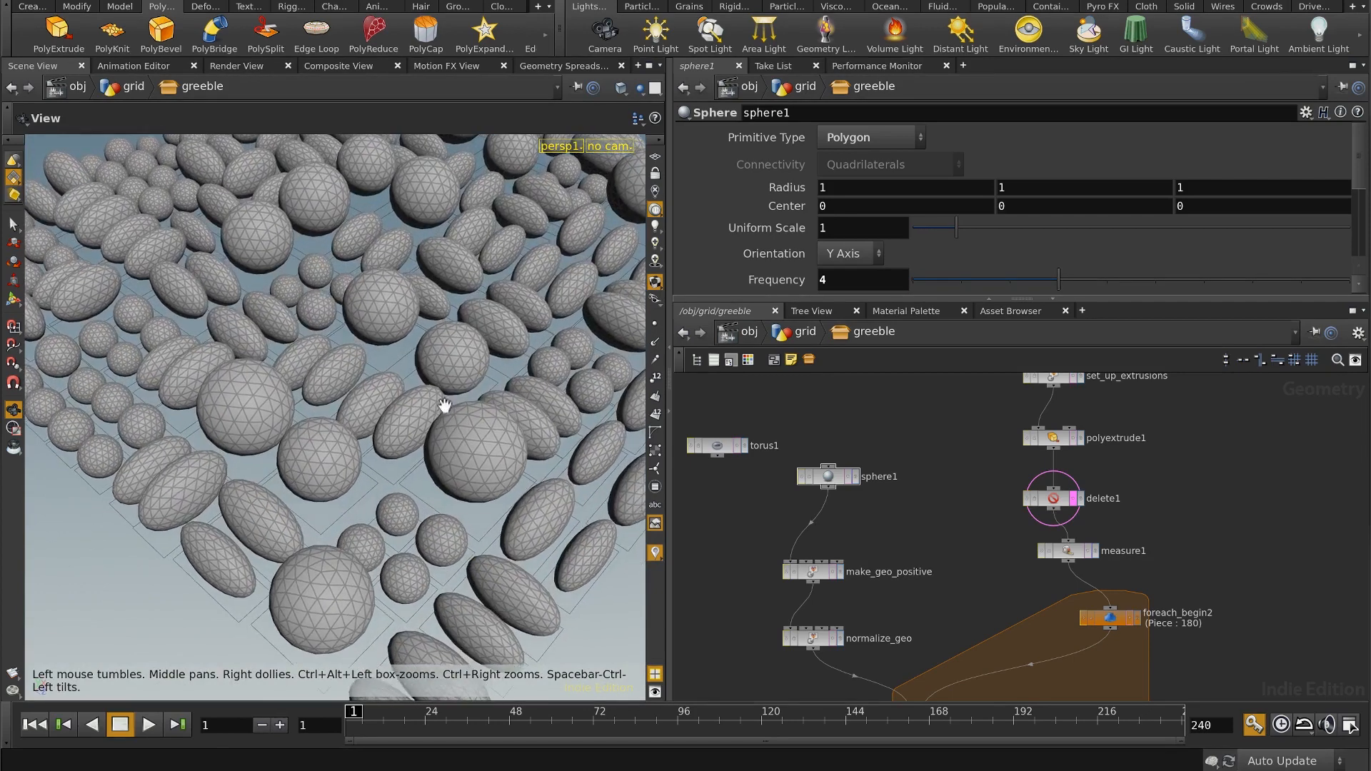
Step: Go up to the grid network, save the updated greeble node type, and save the scene
click(806, 333)
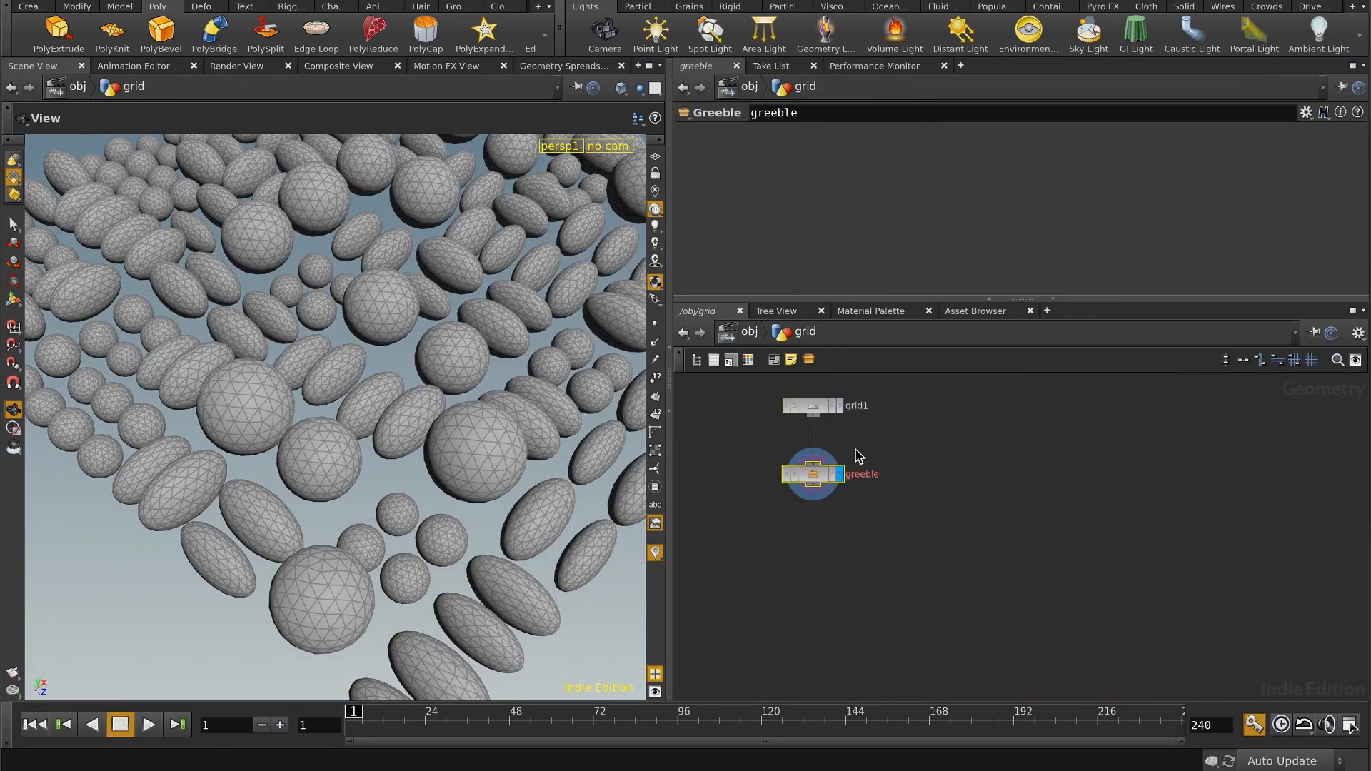
right_click(813, 483)
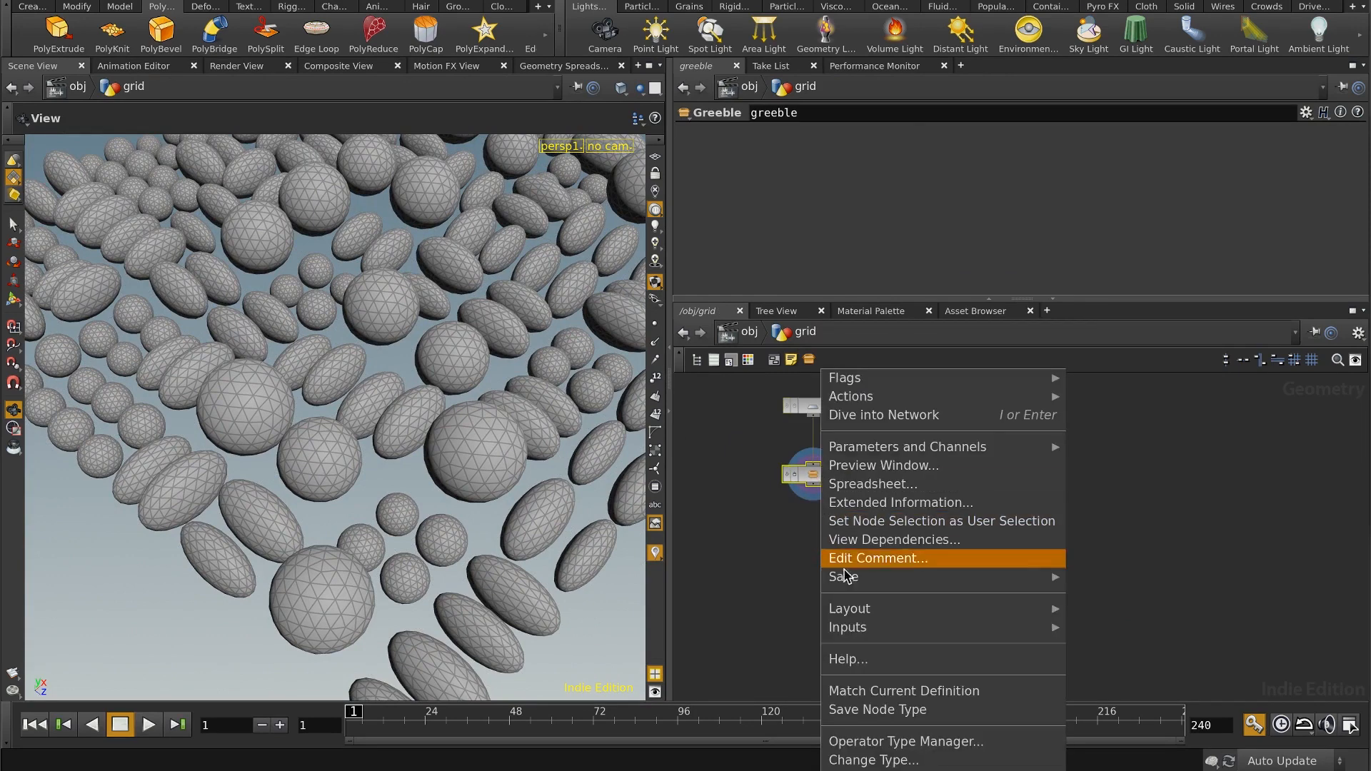
click(859, 711)
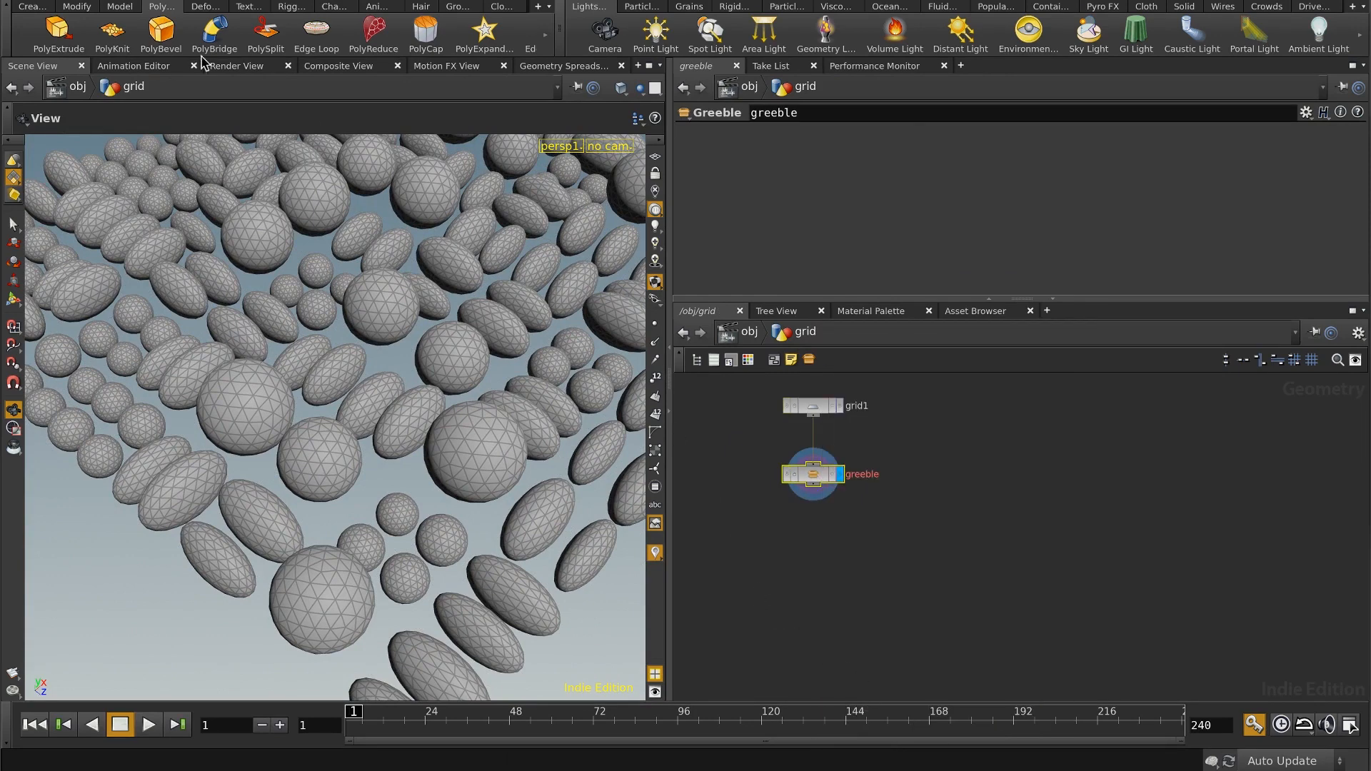
click(162, 0)
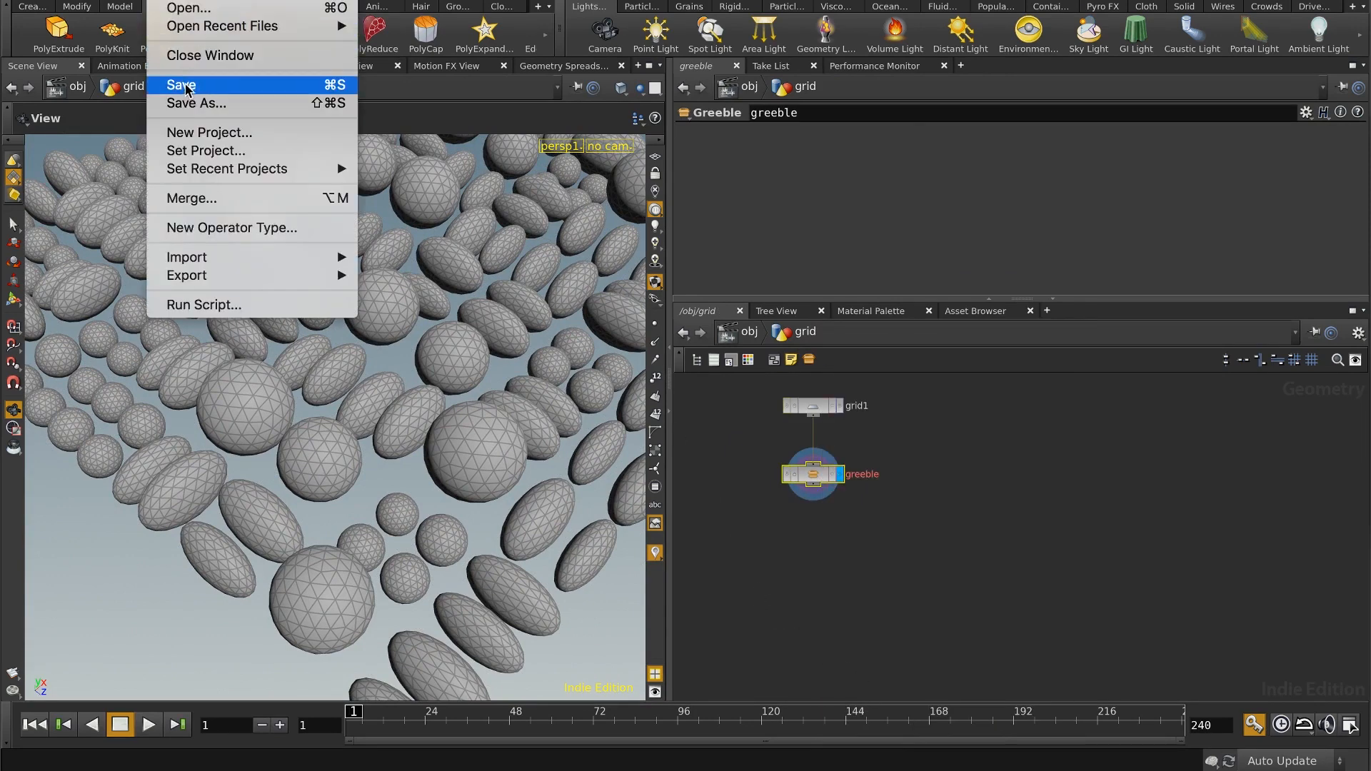